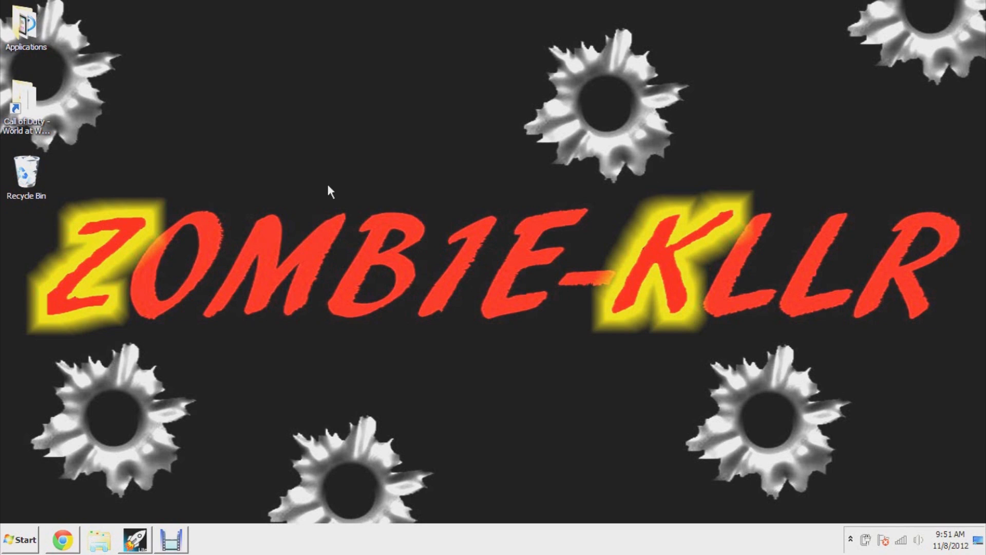
# Step: Look up the Gimp 2 shortcut in the desktop's Applications folder, and close the folder
pyautogui.doubleClick(26, 26)
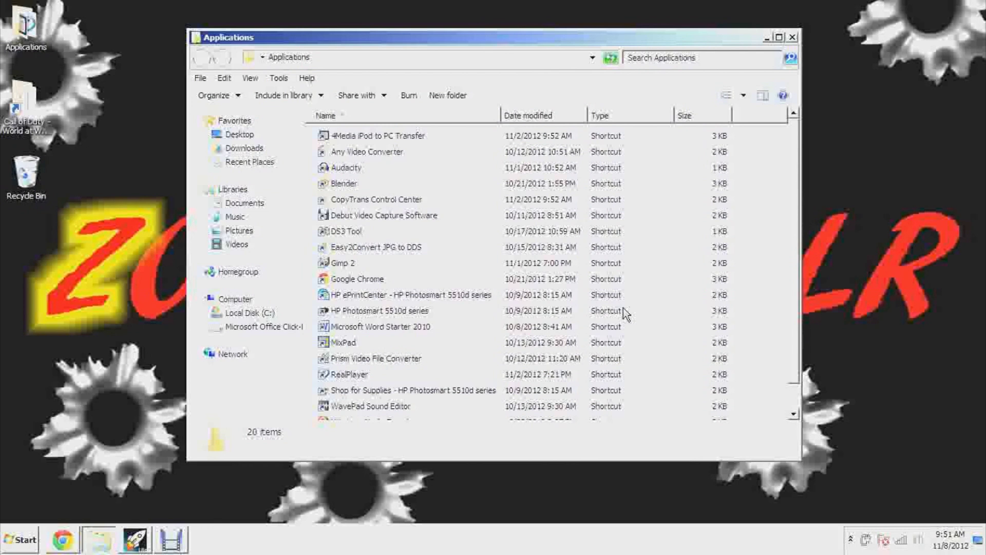
pyautogui.click(341, 266)
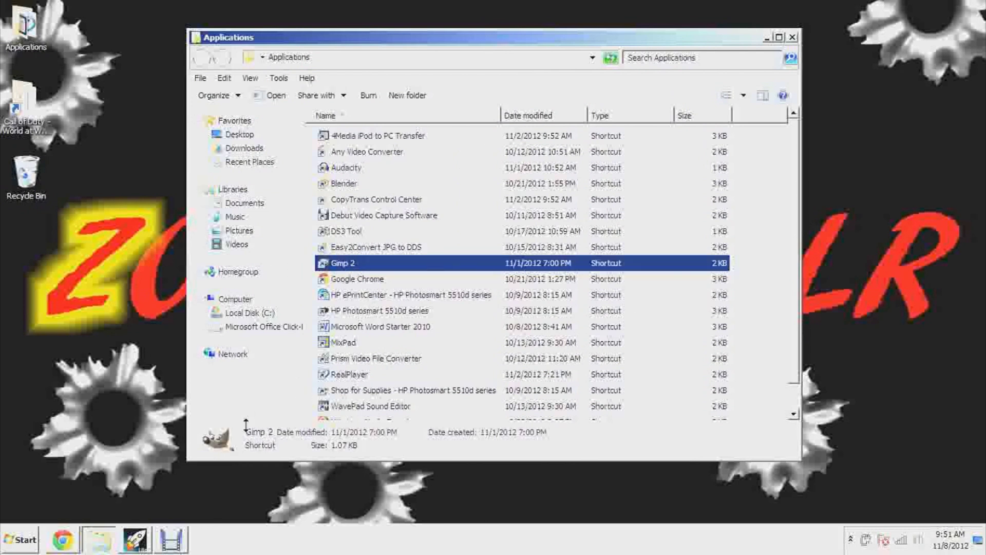
pyautogui.click(792, 38)
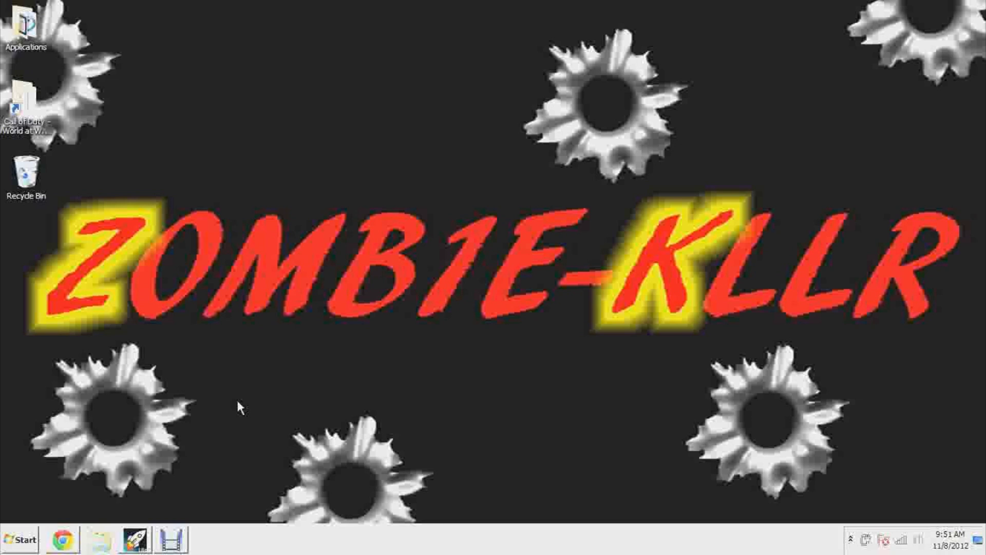
# Step: Search for Paint, launch it, and zoom the blank canvas out to 50%
pyautogui.press('super')
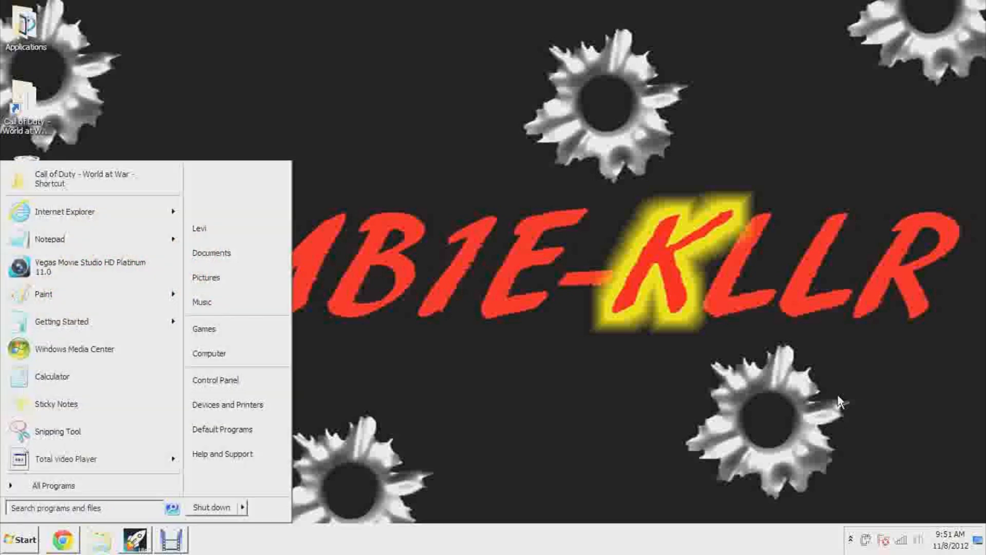
pyautogui.write('pzint')
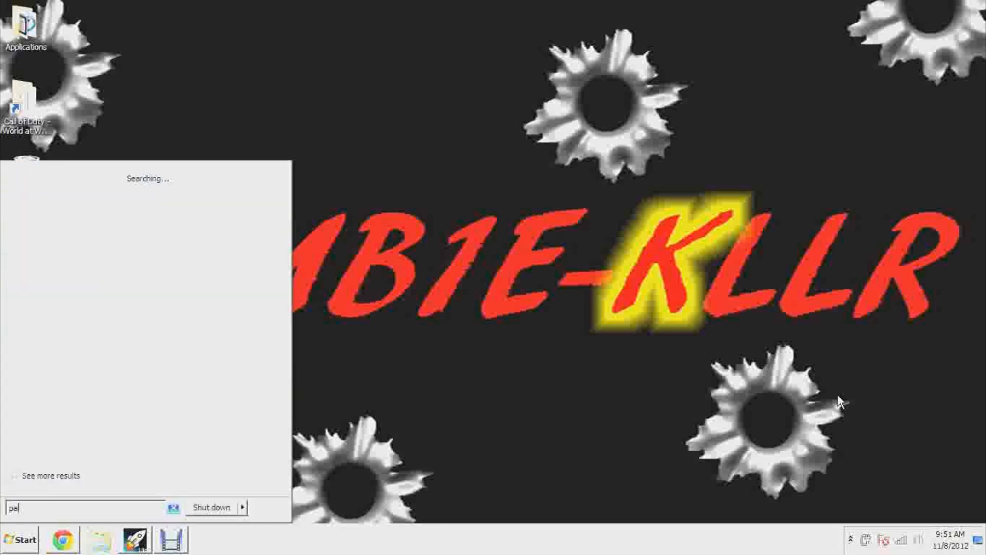
pyautogui.write('int')
pyautogui.press('Return')
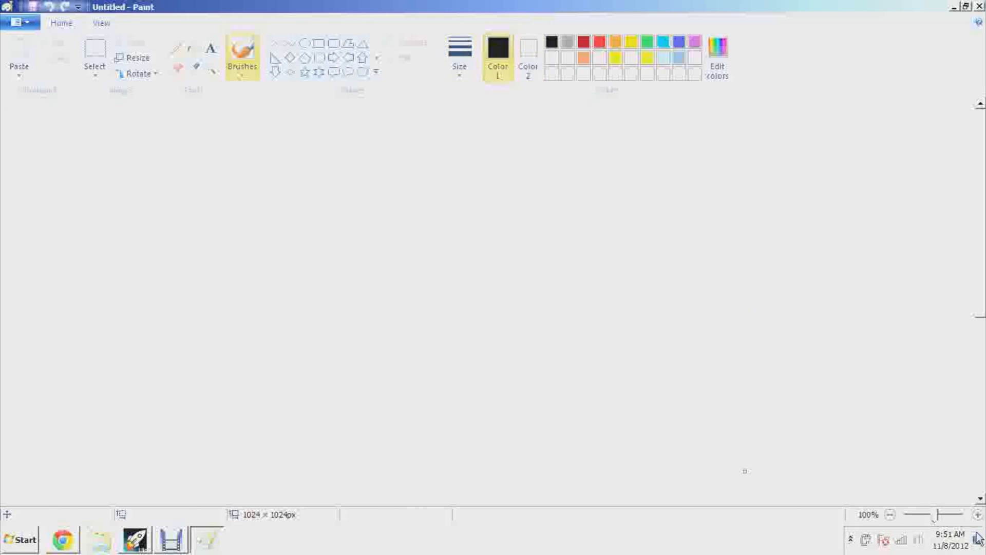
pyautogui.click(890, 515)
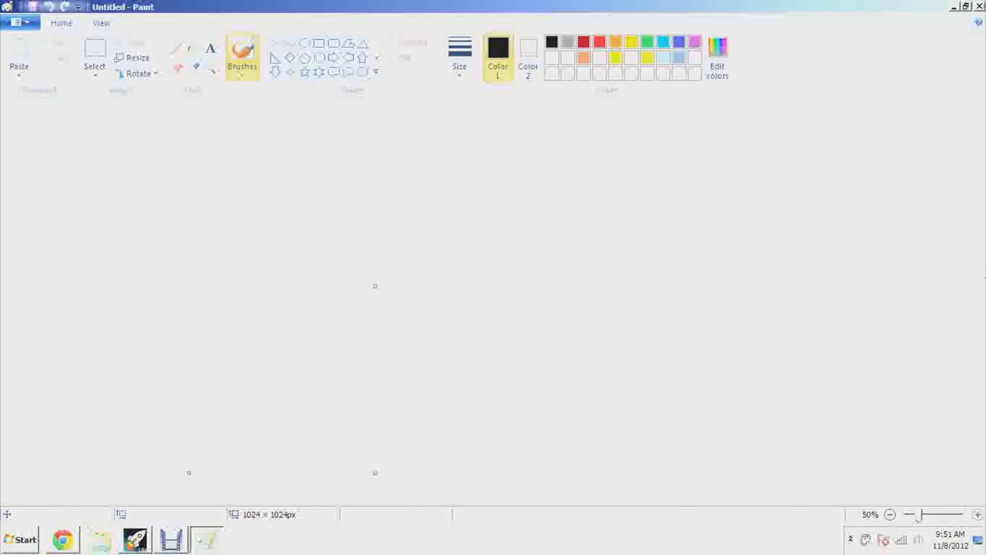
# Step: Scribble three long freehand black strokes across the blank canvas
pyautogui.moveTo(84, 169)
pyautogui.mouseDown()
pyautogui.moveTo(101, 282)
pyautogui.moveTo(66, 148)
pyautogui.moveTo(276, 200)
pyautogui.moveTo(341, 241)
pyautogui.moveTo(316, 268)
pyautogui.moveTo(222, 298)
pyautogui.mouseUp()
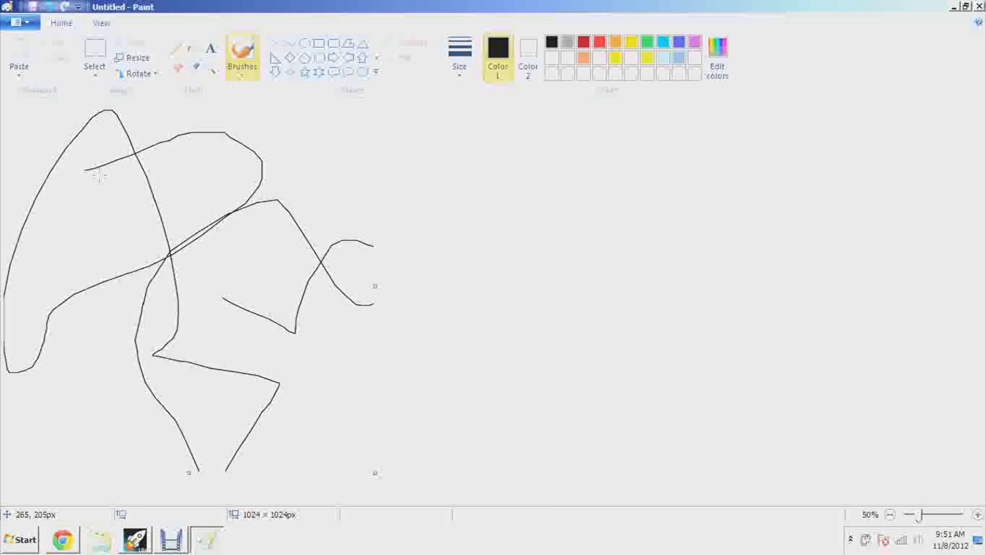
pyautogui.moveTo(252, 283)
pyautogui.mouseDown()
pyautogui.moveTo(221, 283)
pyautogui.moveTo(198, 259)
pyautogui.moveTo(378, 247)
pyautogui.moveTo(228, 188)
pyautogui.mouseUp()
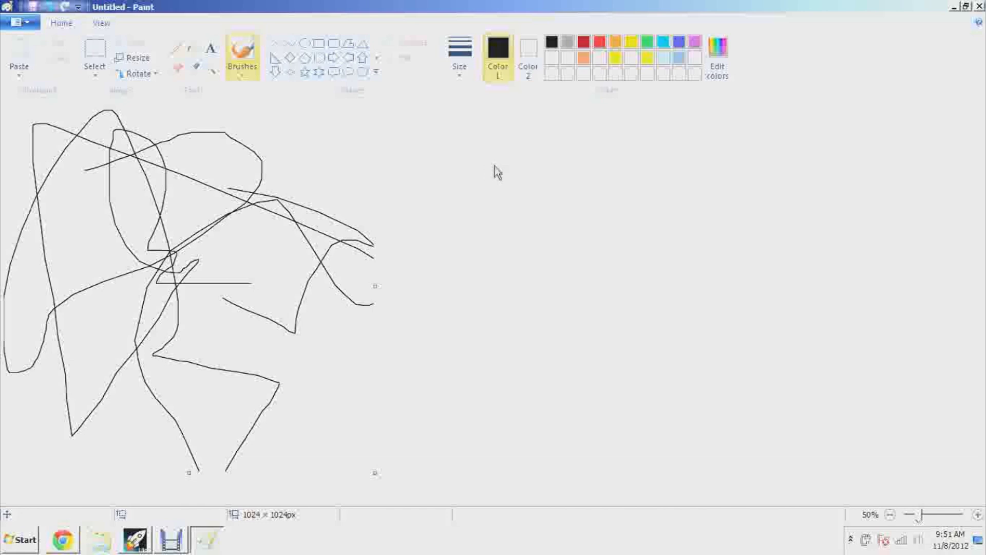
pyautogui.moveTo(343, 142)
pyautogui.mouseDown()
pyautogui.moveTo(123, 271)
pyautogui.moveTo(178, 203)
pyautogui.moveTo(134, 140)
pyautogui.moveTo(239, 301)
pyautogui.moveTo(232, 288)
pyautogui.mouseUp()
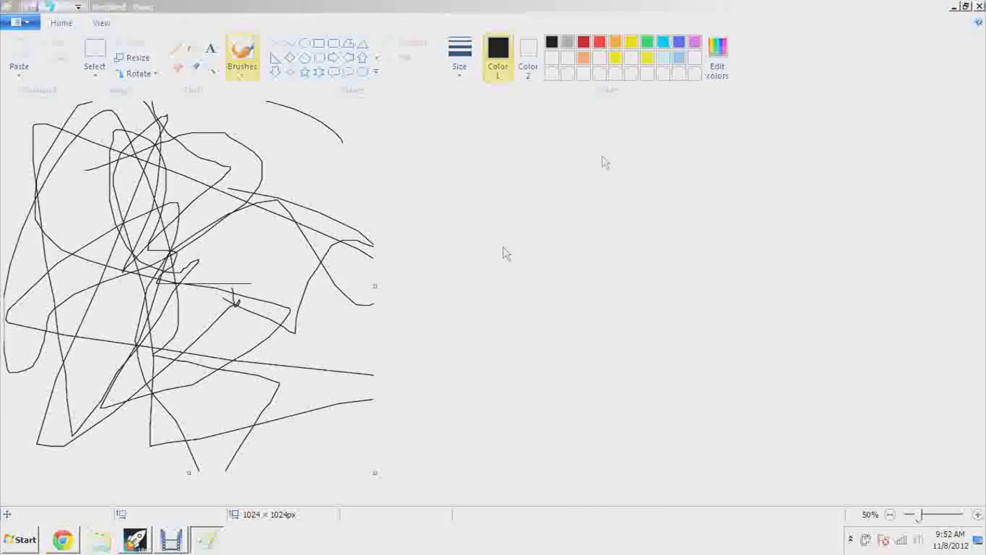
# Step: Open the bo2 image without saving the untitled drawing, and zoom it out to 50%
pyautogui.hotkey('ctrl', 'o')
pyautogui.doubleClick(593, 226)
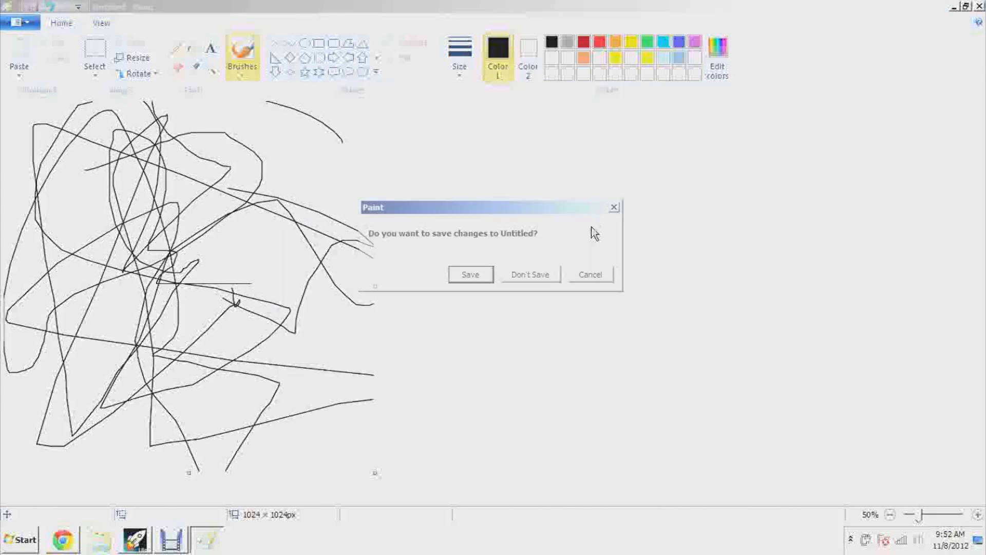
pyautogui.click(529, 273)
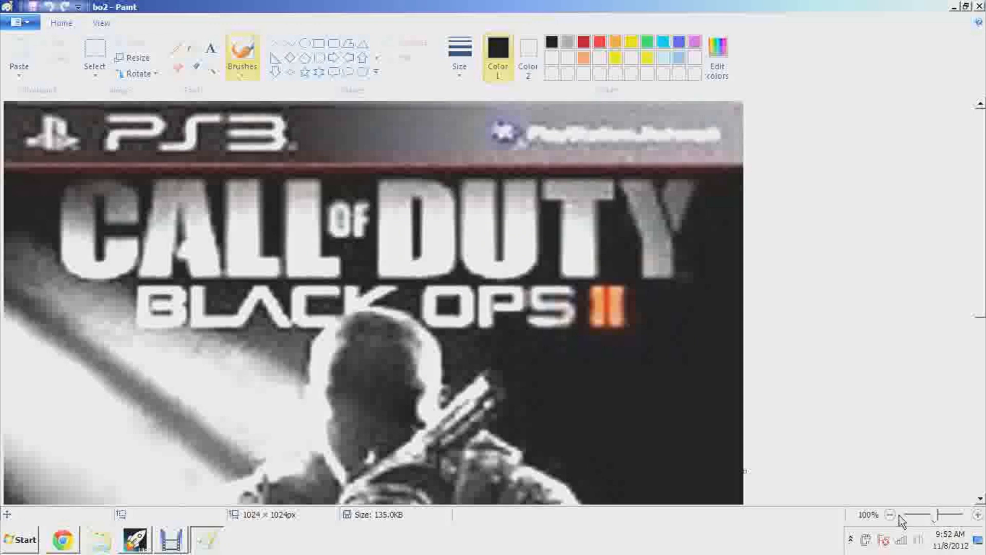
pyautogui.click(891, 515)
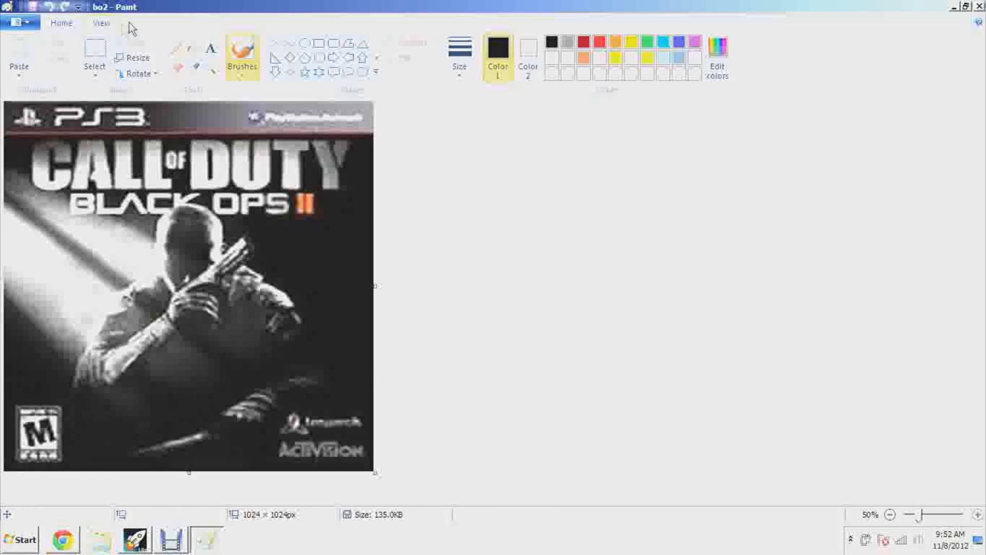
# Step: Resize the image by pixels to 1024 by 1024 with the aspect ratio unlocked, save it, and close Paint
pyautogui.click(137, 64)
pyautogui.click(159, 125)
pyautogui.click(77, 205)
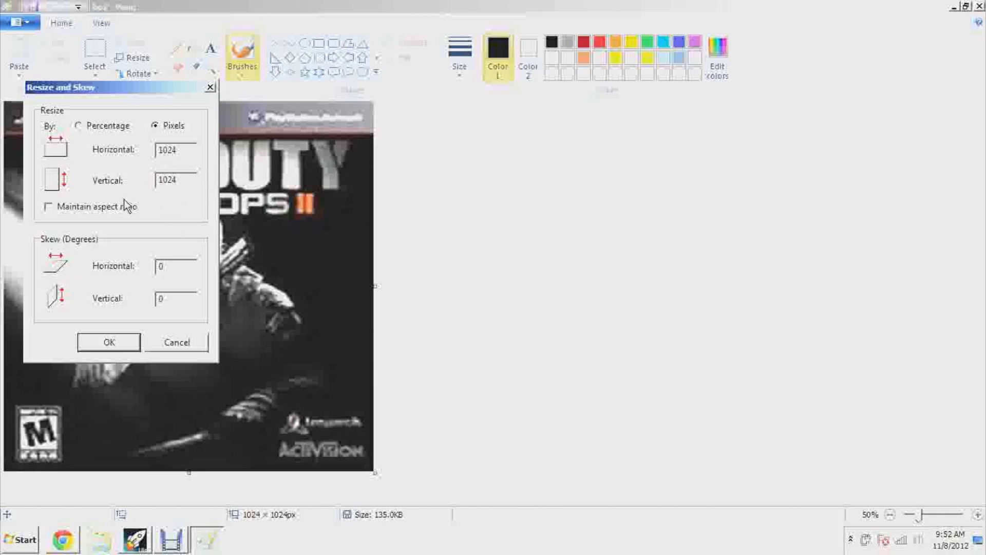
pyautogui.click(109, 343)
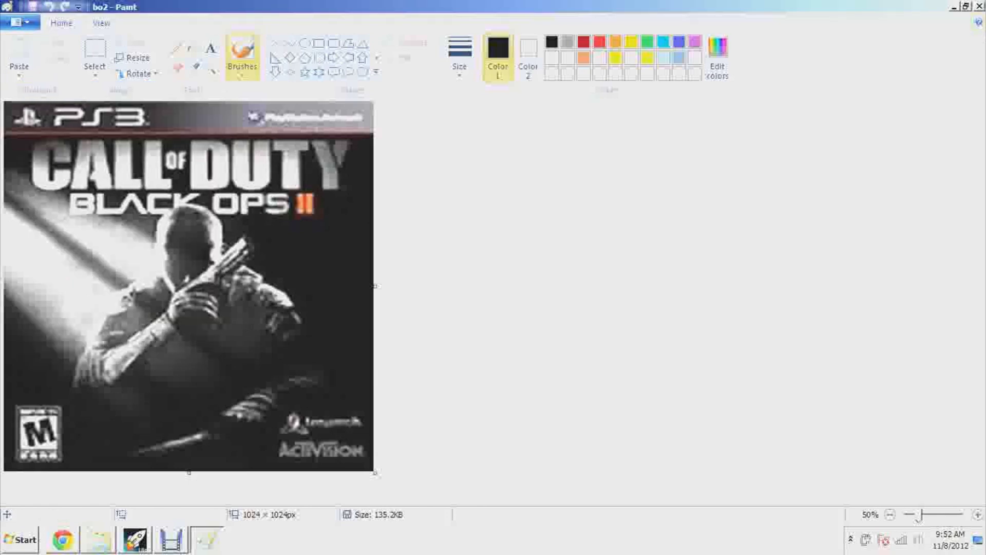
pyautogui.hotkey('alt', 'F4')
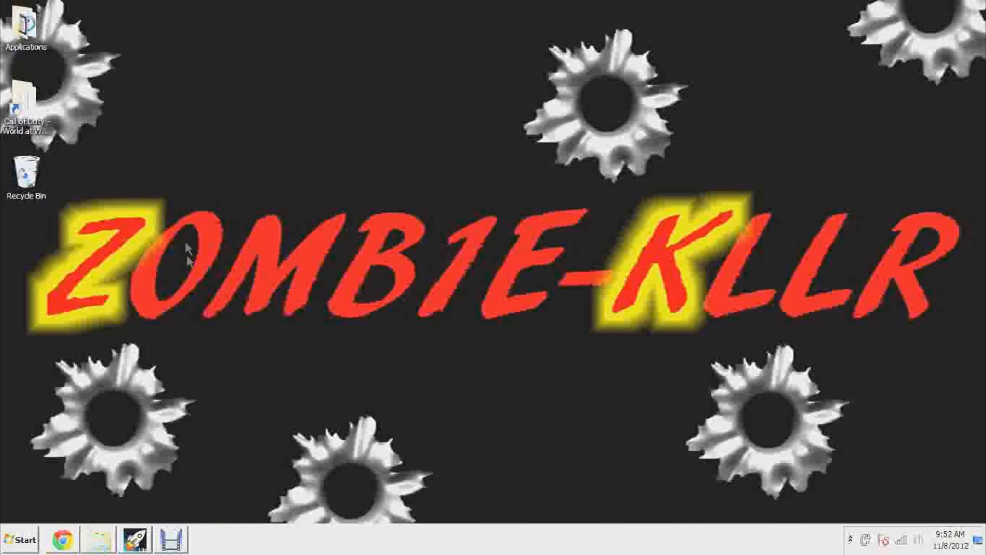
# Step: Launch Gimp 2 from the desktop's Applications folder, and get the folder window out of the way
pyautogui.doubleClick(25, 25)
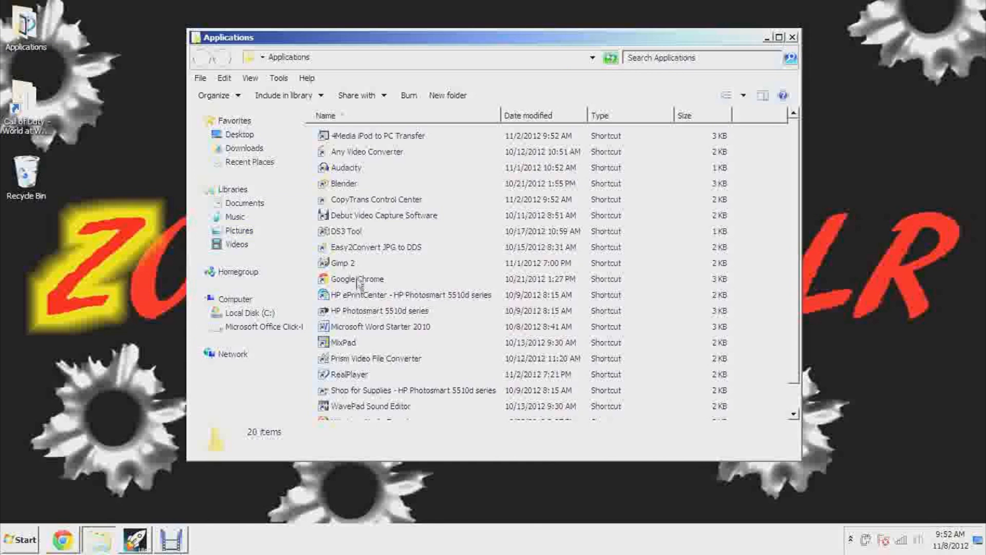
pyautogui.click(353, 266)
pyautogui.doubleClick(352, 268)
pyautogui.click(768, 39)
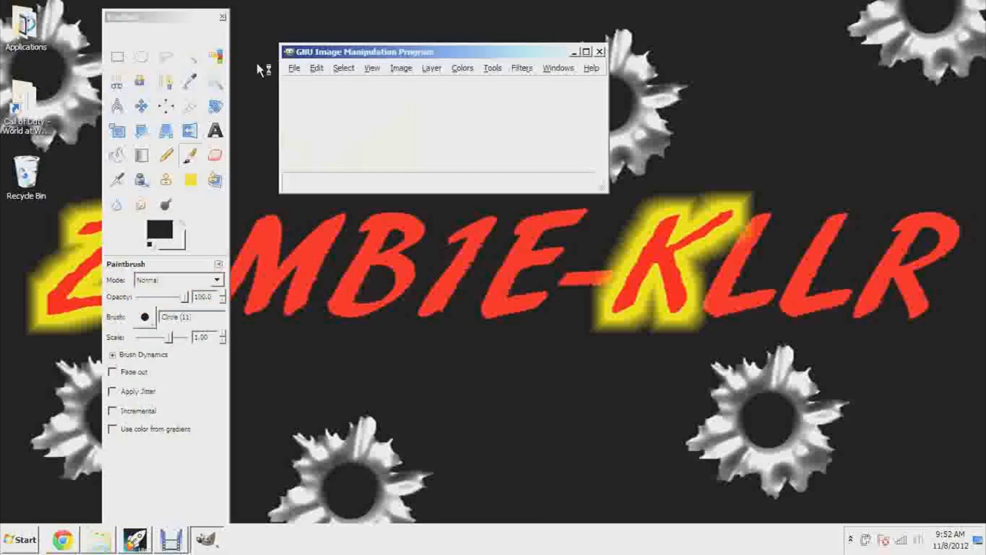
# Step: Open bo2.jpg from the textures folder inside Pictures
pyautogui.click(293, 67)
pyautogui.click(321, 101)
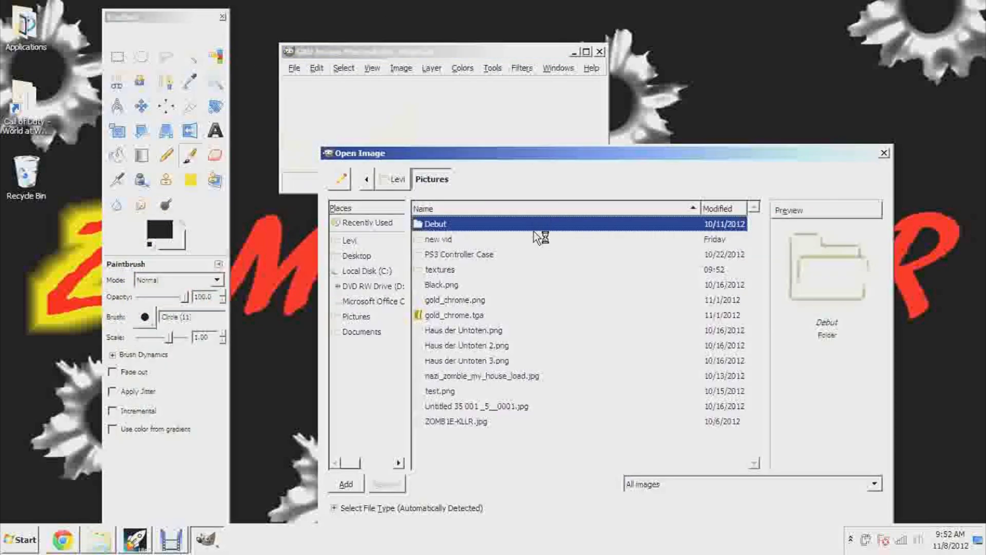
pyautogui.click(355, 316)
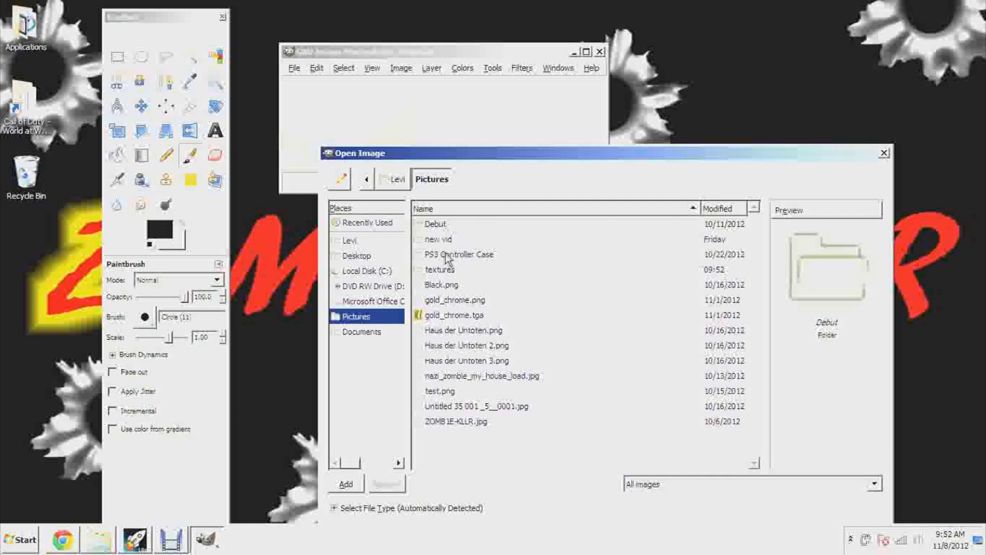
pyautogui.doubleClick(445, 270)
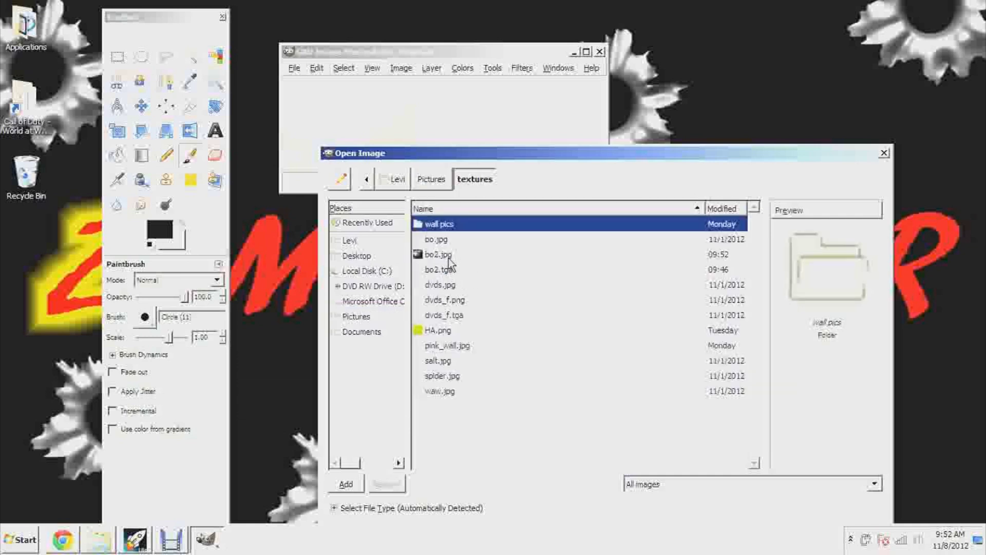
pyautogui.doubleClick(489, 255)
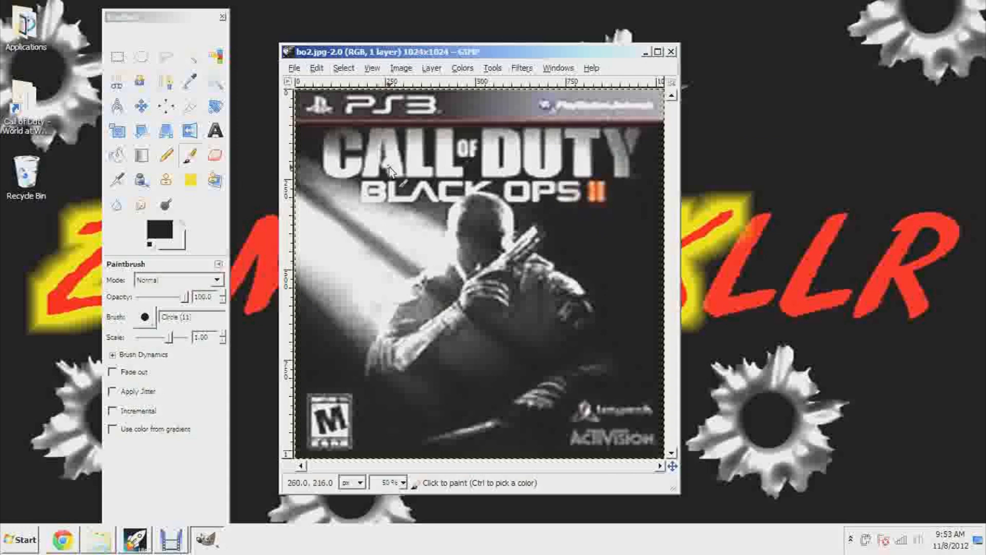
# Step: Save the image as bo2.tga in TarGA format in the textures folder, replacing the existing file, and close GIMP
pyautogui.press('m')
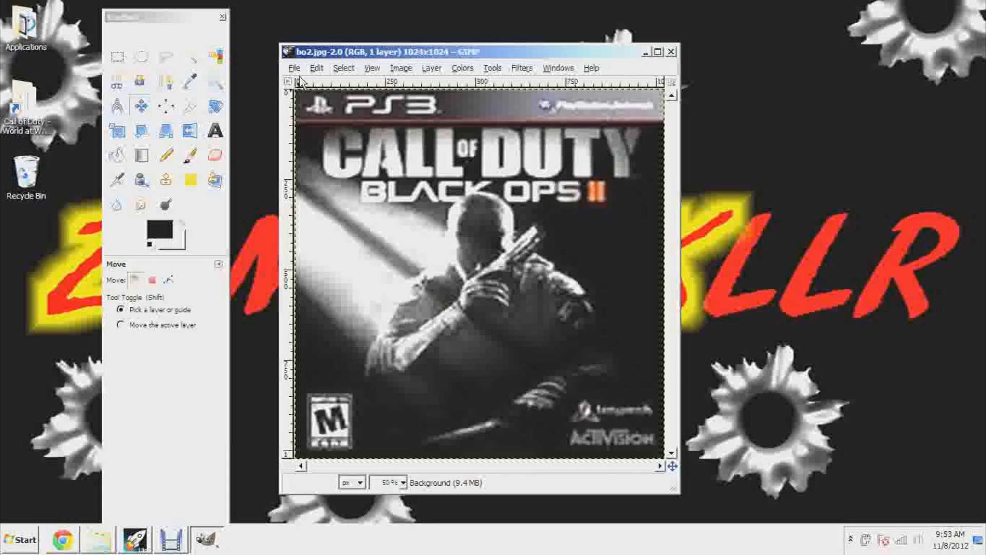
pyautogui.click(294, 68)
pyautogui.click(308, 192)
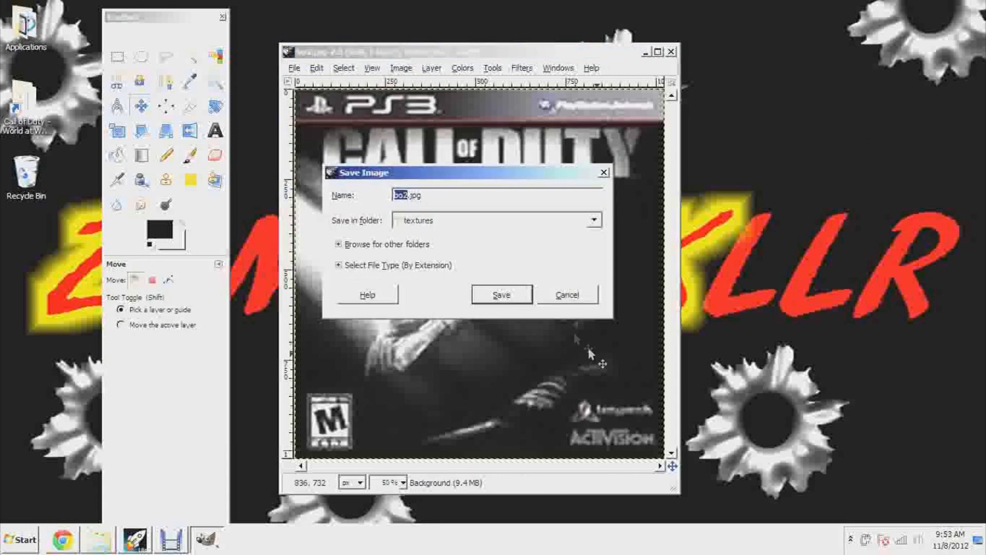
pyautogui.click(409, 267)
pyautogui.moveTo(604, 299); pyautogui.dragTo(609, 379)
pyautogui.click(520, 311)
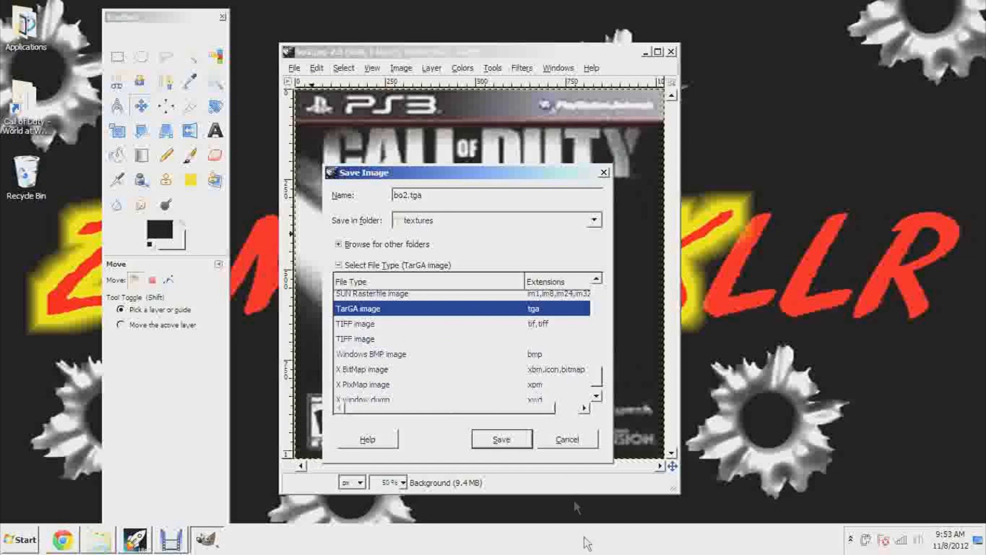
pyautogui.click(506, 439)
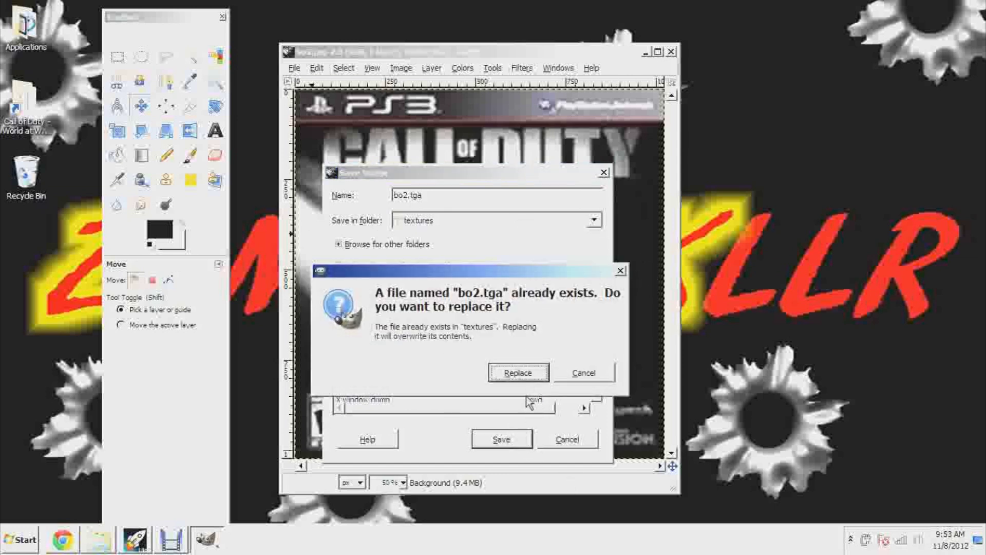
pyautogui.click(518, 373)
pyautogui.click(164, 162)
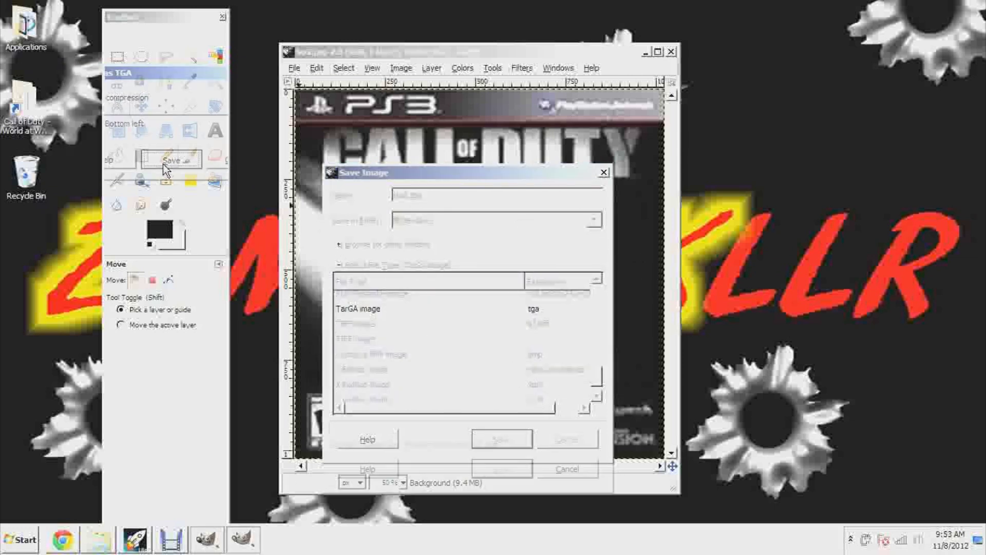
pyautogui.click(671, 52)
pyautogui.click(221, 17)
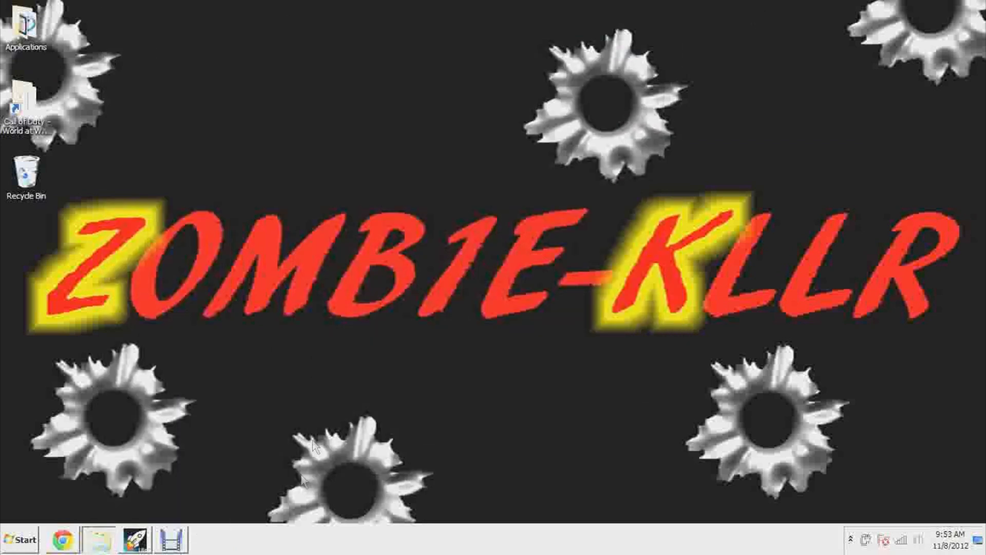
# Step: Copy bo2.tga from the textures folder in the Pictures library, and close the folder window
pyautogui.click(112, 544)
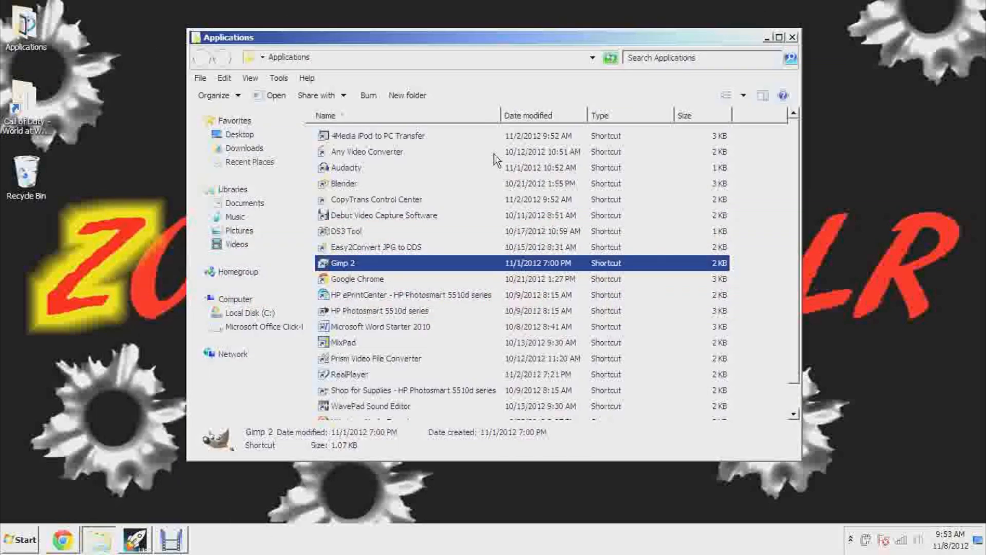
pyautogui.click(238, 231)
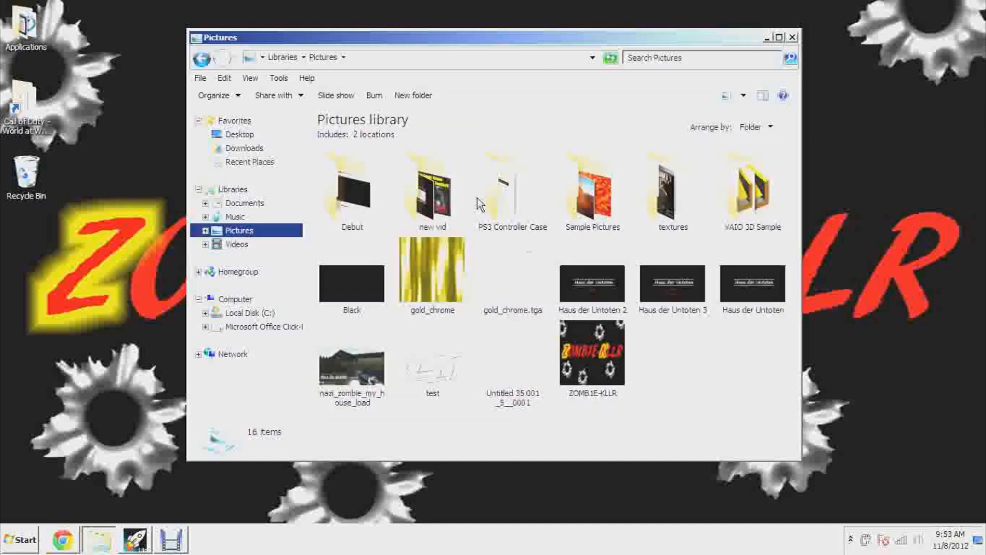
pyautogui.doubleClick(637, 182)
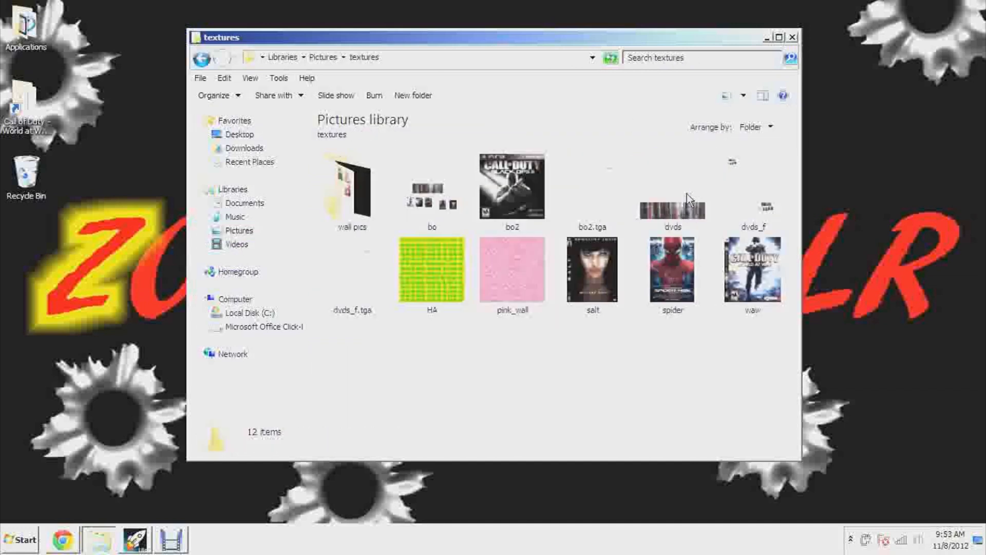
pyautogui.click(525, 203)
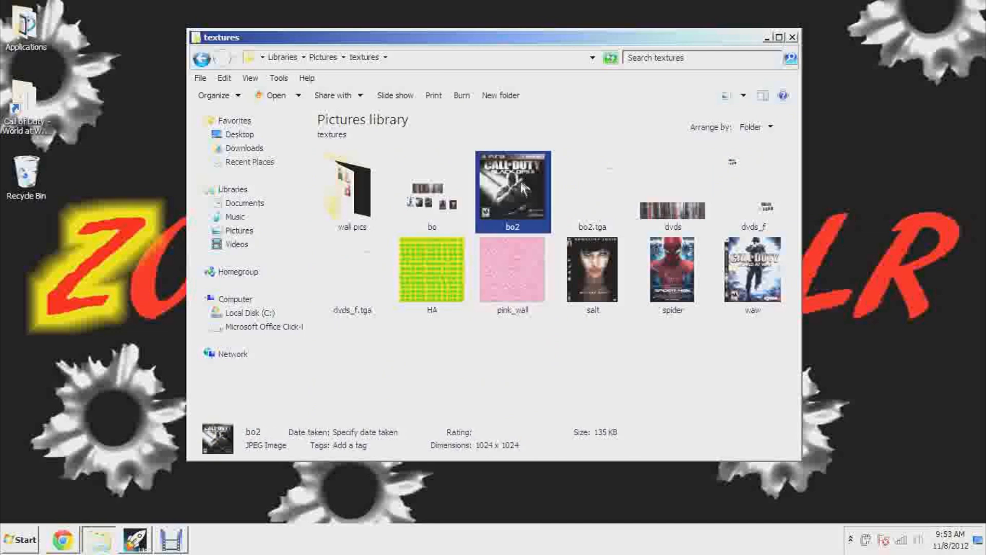
pyautogui.click(604, 188)
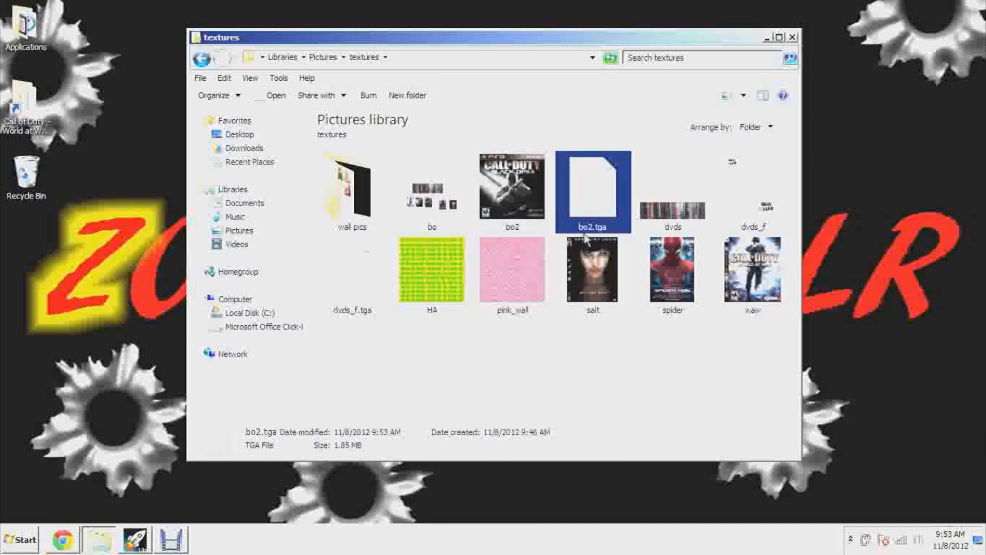
pyautogui.rightClick(591, 189)
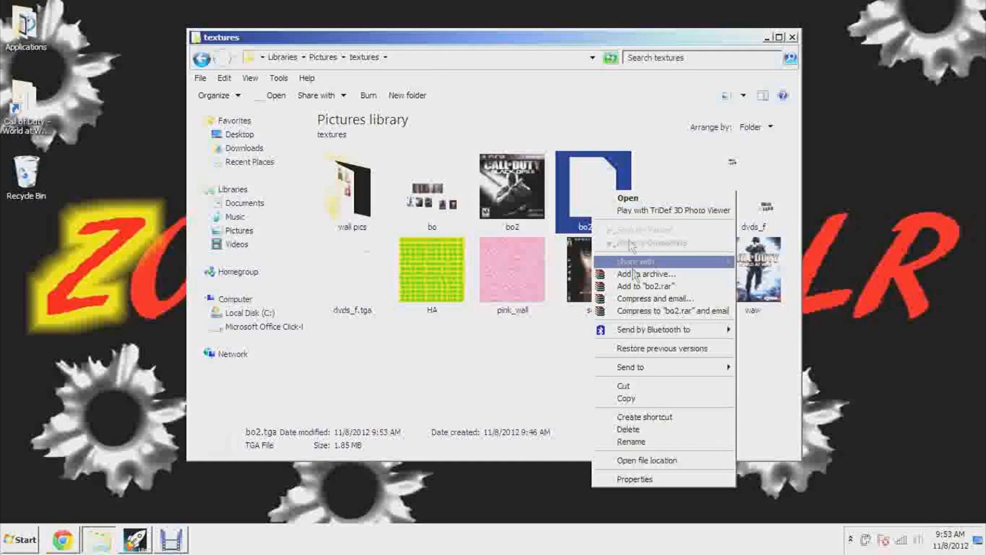
pyautogui.click(632, 399)
pyautogui.click(793, 37)
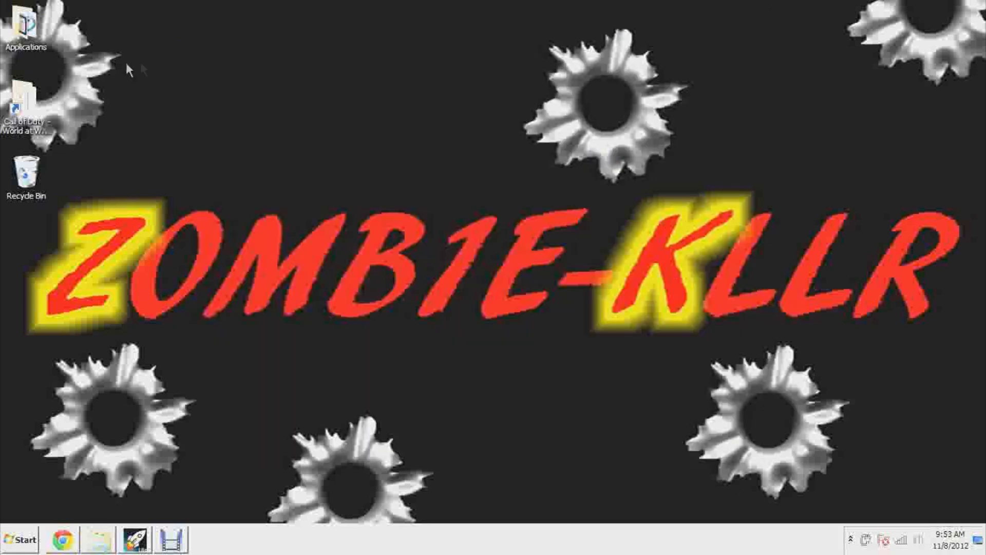
# Step: Paste bo2.tga into the raw\images folder of Call of Duty - World at War, replacing the existing file, and close the folder window
pyautogui.doubleClick(4, 92)
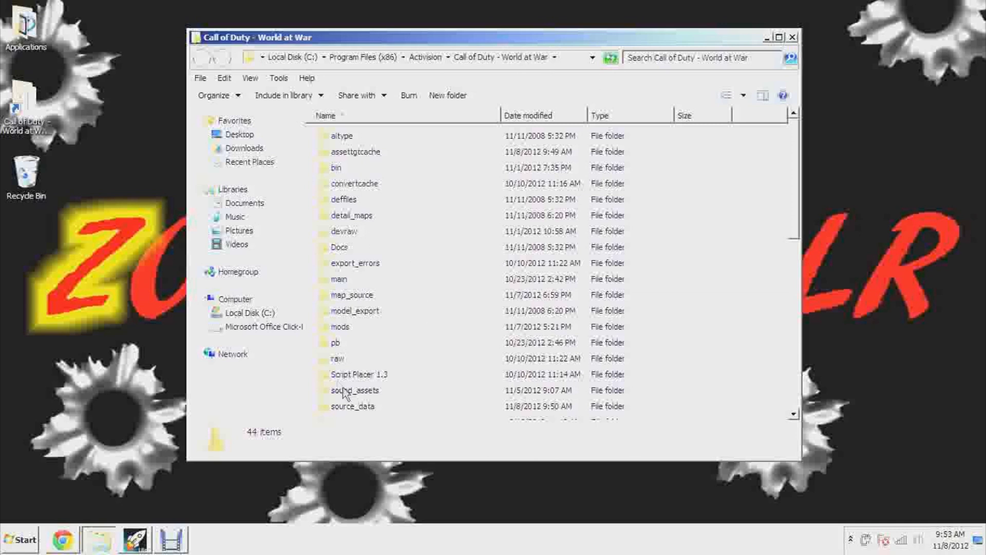
pyautogui.doubleClick(338, 358)
pyautogui.scroll(-1, 356, 352)
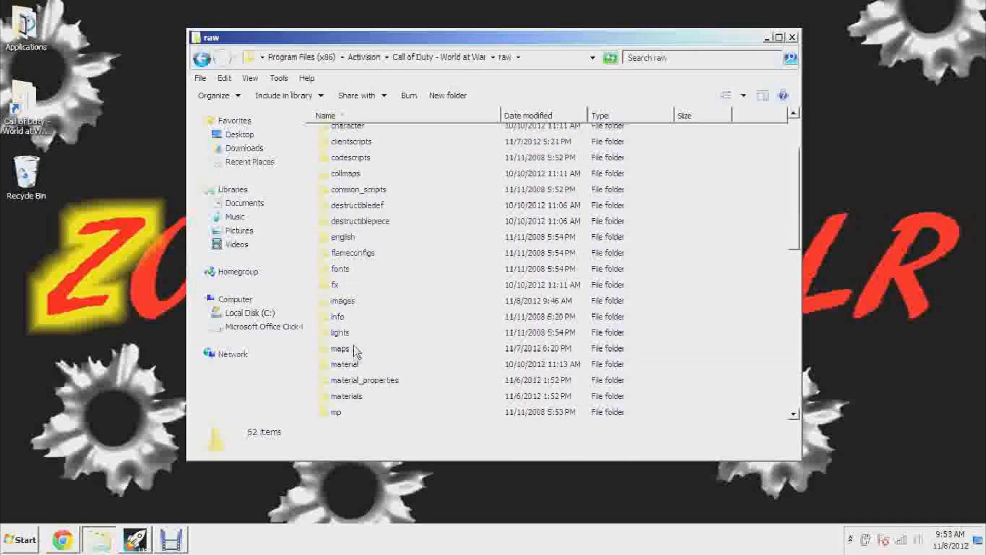
pyautogui.doubleClick(354, 304)
pyautogui.rightClick(769, 251)
pyautogui.click(798, 335)
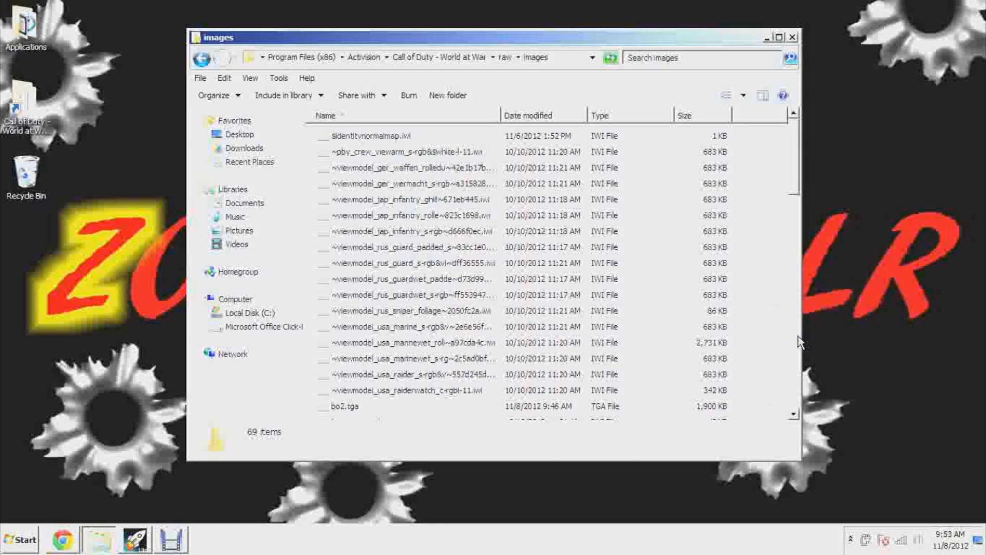
pyautogui.click(470, 286)
pyautogui.click(492, 331)
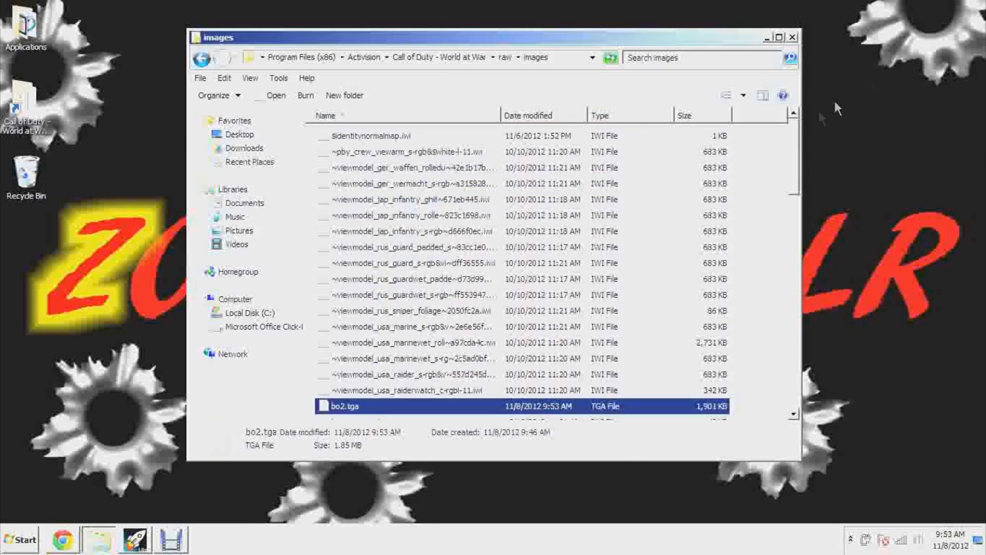
pyautogui.scroll(-1, 440, 302)
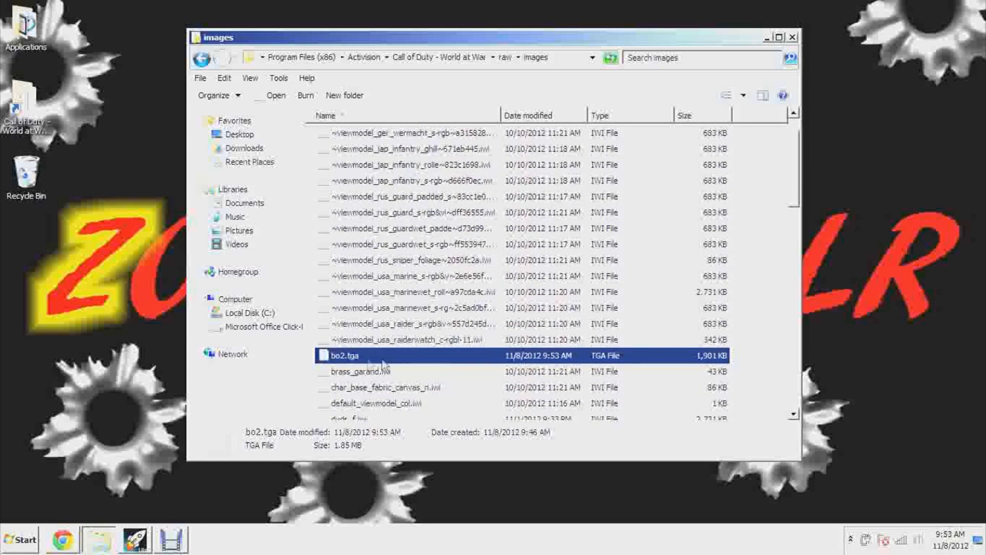
pyautogui.click(793, 37)
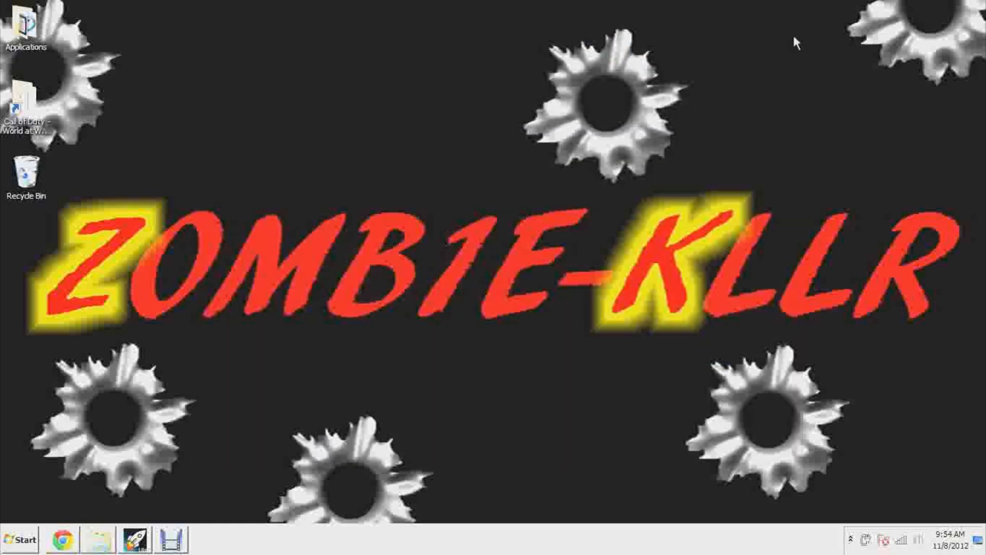
# Step: Switch to Launcher, open Asset Manager, and create a new game data document
pyautogui.click(135, 540)
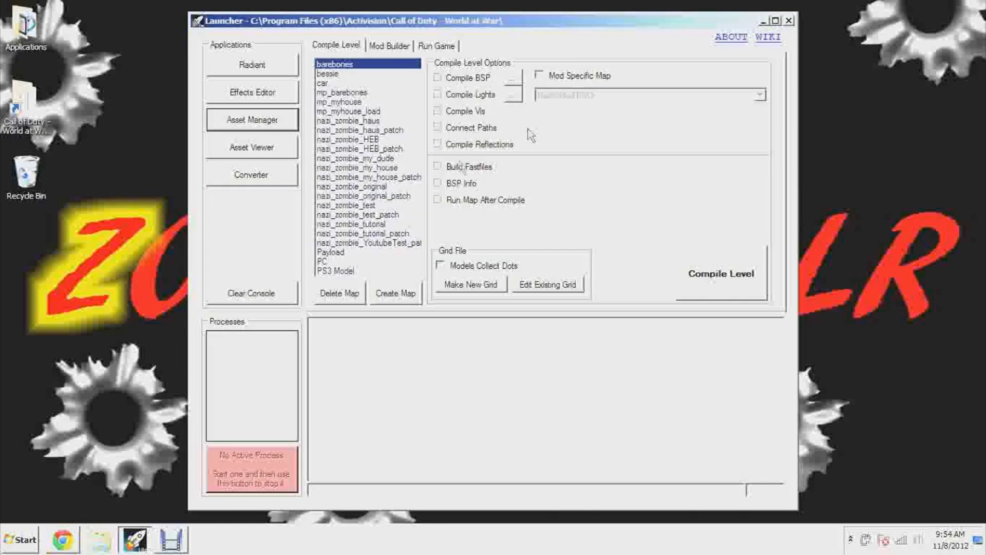
pyautogui.click(280, 123)
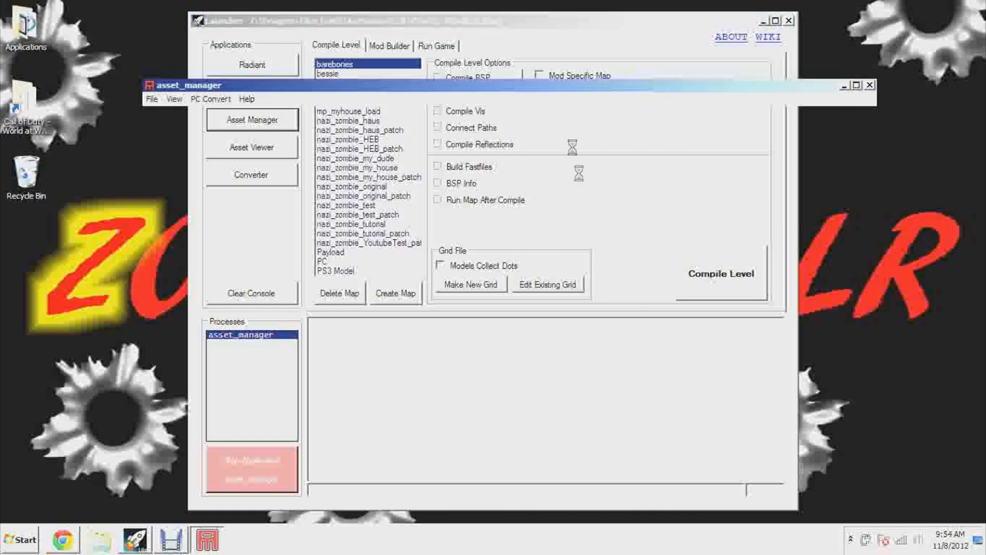
pyautogui.click(151, 98)
pyautogui.click(165, 116)
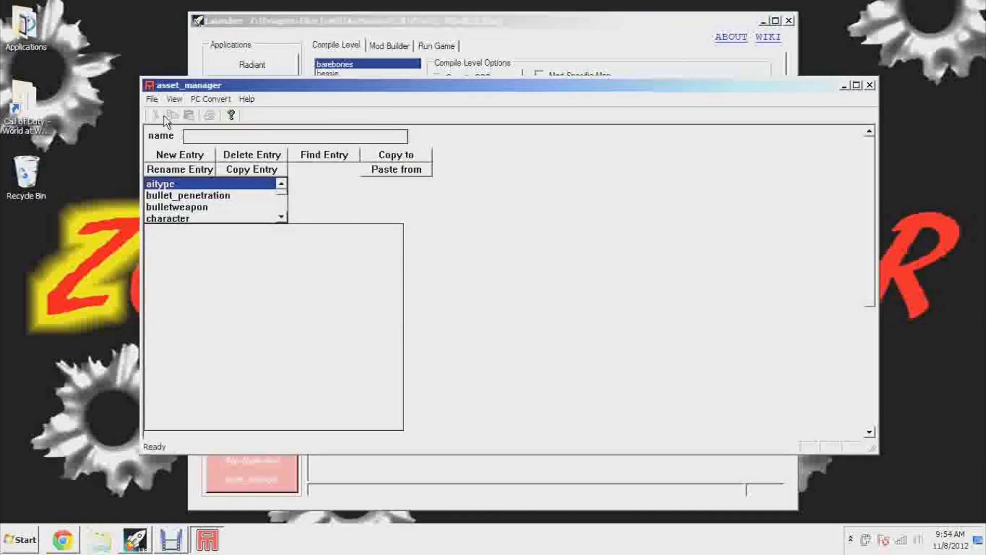
# Step: Choose material as the asset type in the new document
pyautogui.click(281, 218)
pyautogui.click(281, 218)
pyautogui.click(281, 217)
pyautogui.click(282, 219)
pyautogui.click(281, 219)
pyautogui.click(281, 218)
pyautogui.click(282, 219)
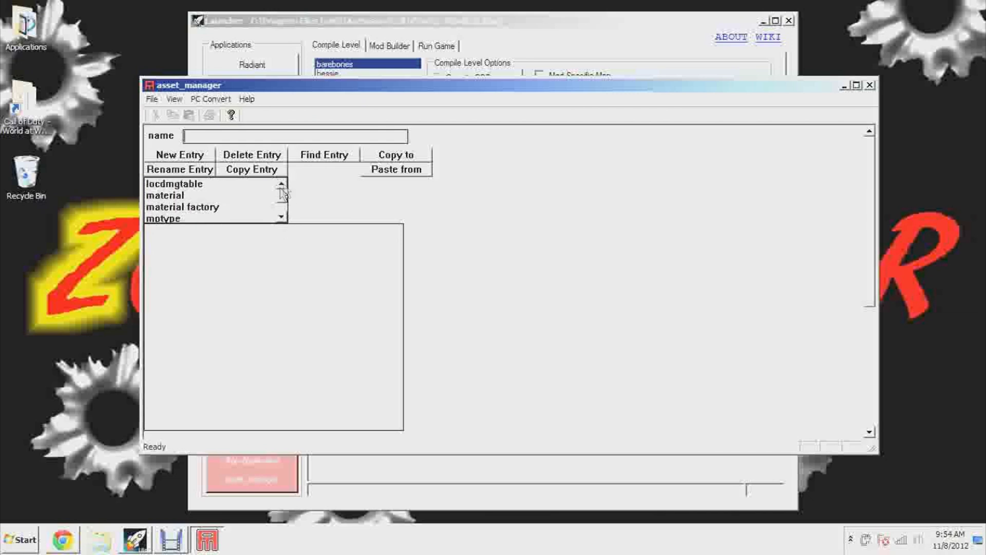
pyautogui.click(183, 197)
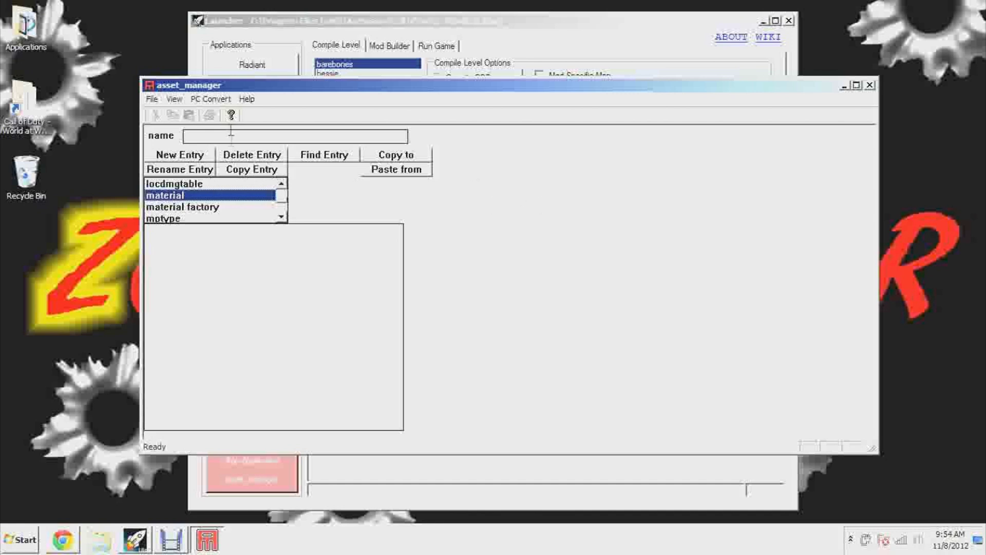
# Step: Save the new game data document as Youtube_textures.gdt in the source_data folder
pyautogui.click(151, 101)
pyautogui.click(175, 156)
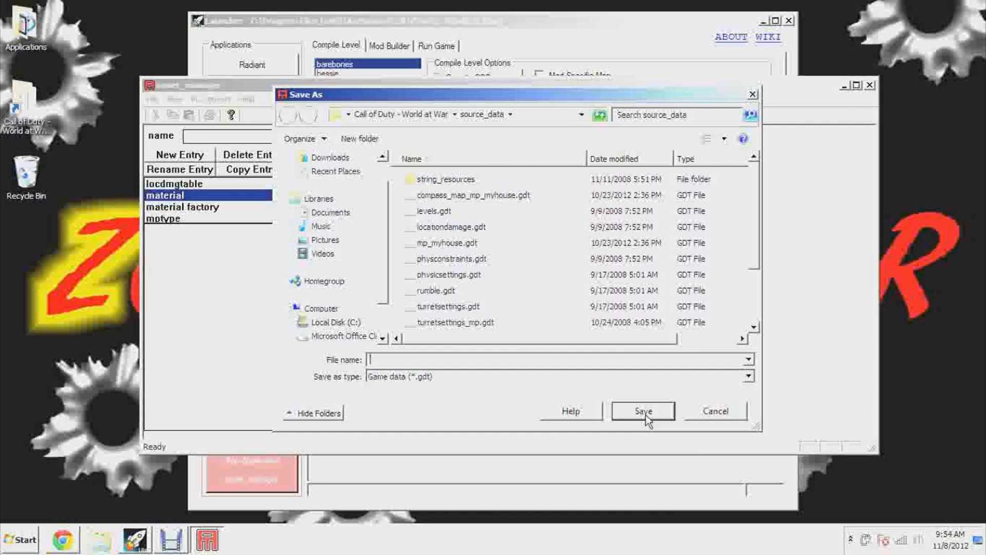
pyautogui.write('My')
pyautogui.press('BackSpace')
pyautogui.press('BackSpace')
pyautogui.press('BackSpace')
pyautogui.press('BackSpace')
pyautogui.press('BackSpace')
pyautogui.press('BackSpace')
pyautogui.press('BackSpace')
pyautogui.press('BackSpace')
pyautogui.press('BackSpace')
pyautogui.press('BackSpace')
pyautogui.click(644, 411)
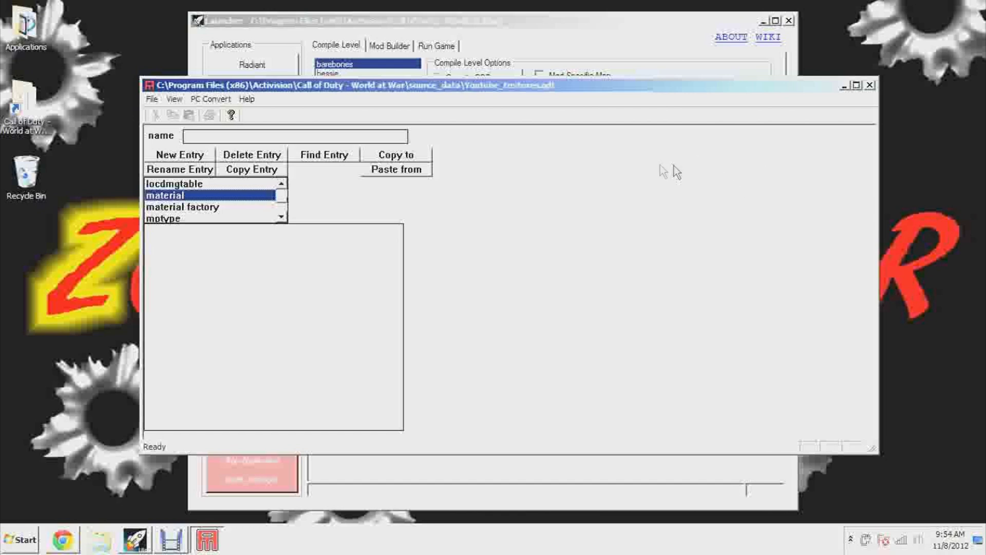
# Step: Open Youtube_textures.gdt from the source_data folder in Asset Manager
pyautogui.click(152, 98)
pyautogui.click(169, 126)
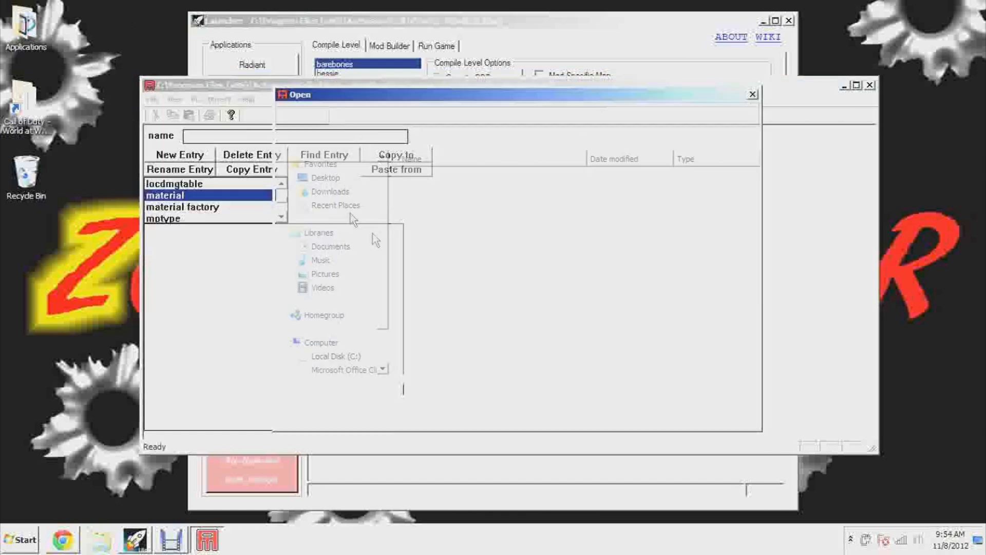
pyautogui.scroll(-2, 759, 260)
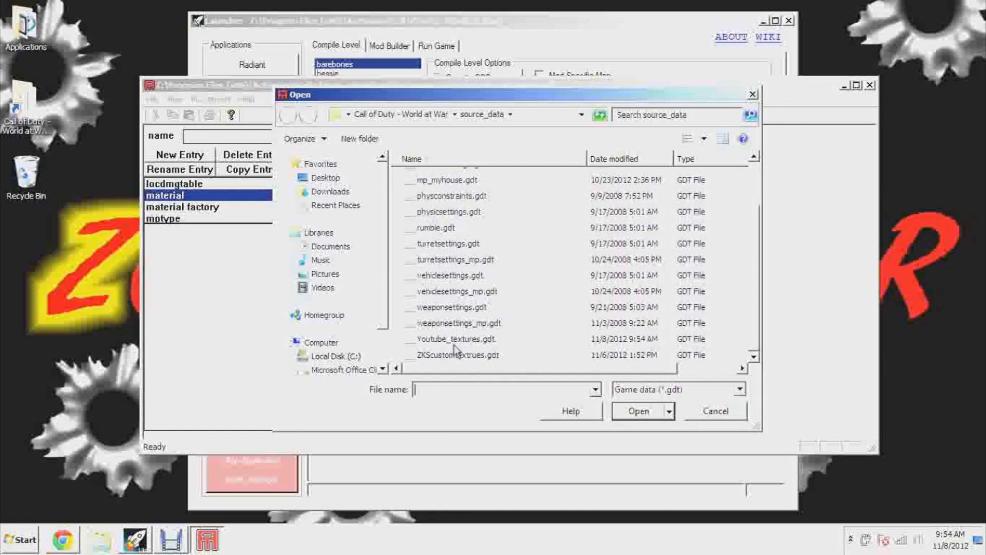
pyautogui.doubleClick(456, 343)
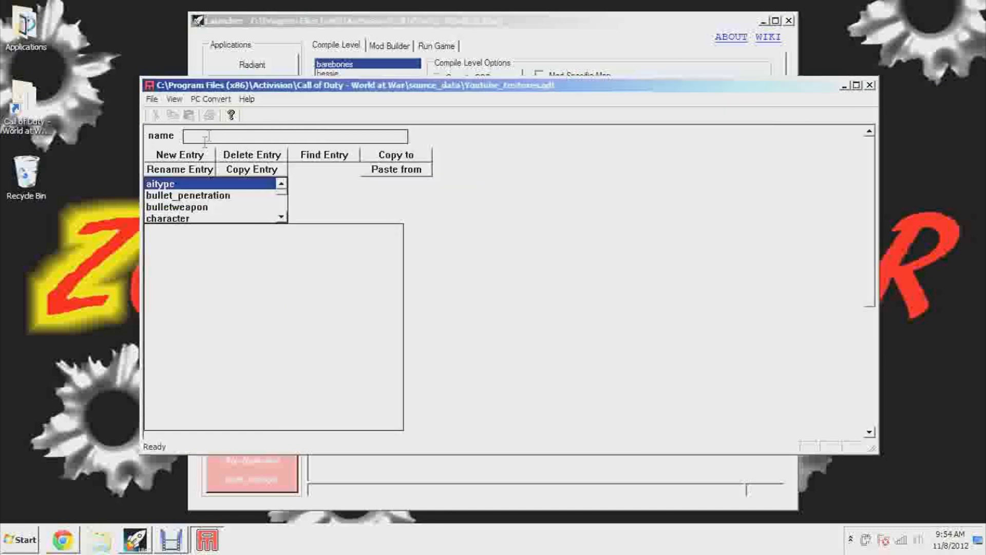
# Step: Choose the material asset type and create a new entry named bo2.tga
pyautogui.click(281, 217)
pyautogui.click(281, 217)
pyautogui.click(281, 217)
pyautogui.click(281, 217)
pyautogui.click(282, 217)
pyautogui.click(282, 217)
pyautogui.click(282, 217)
pyautogui.click(281, 217)
pyautogui.click(282, 217)
pyautogui.click(180, 218)
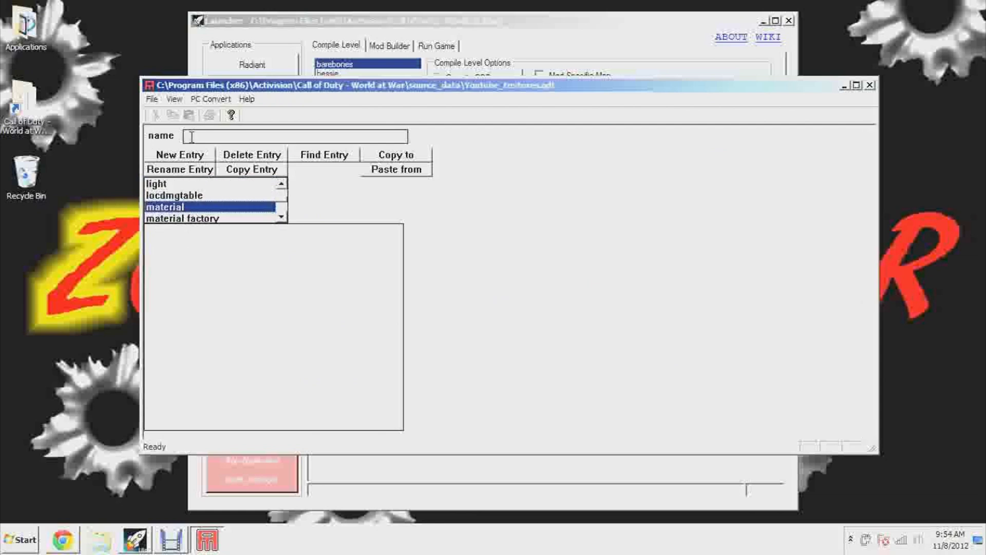
pyautogui.click(194, 153)
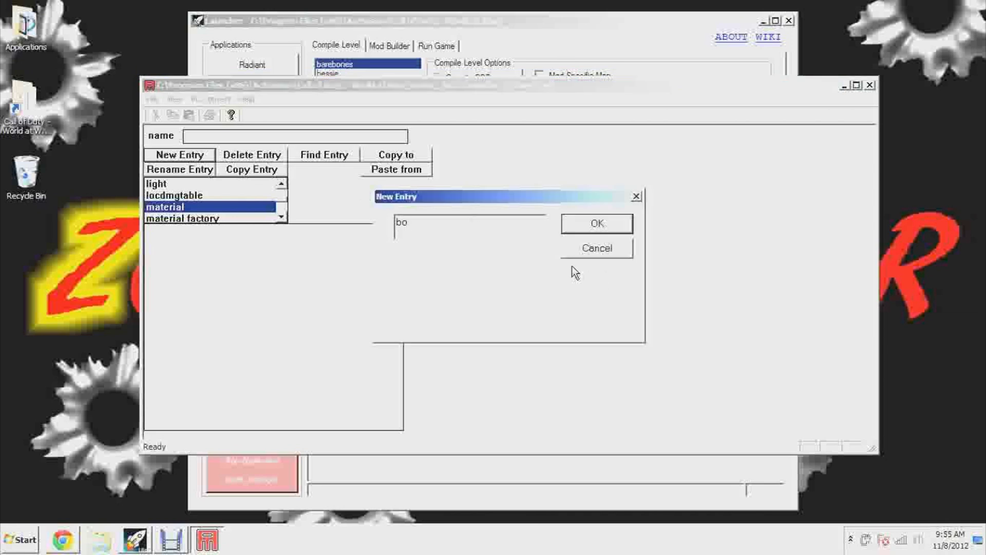
pyautogui.write('bo2.tga')
pyautogui.press('Return')
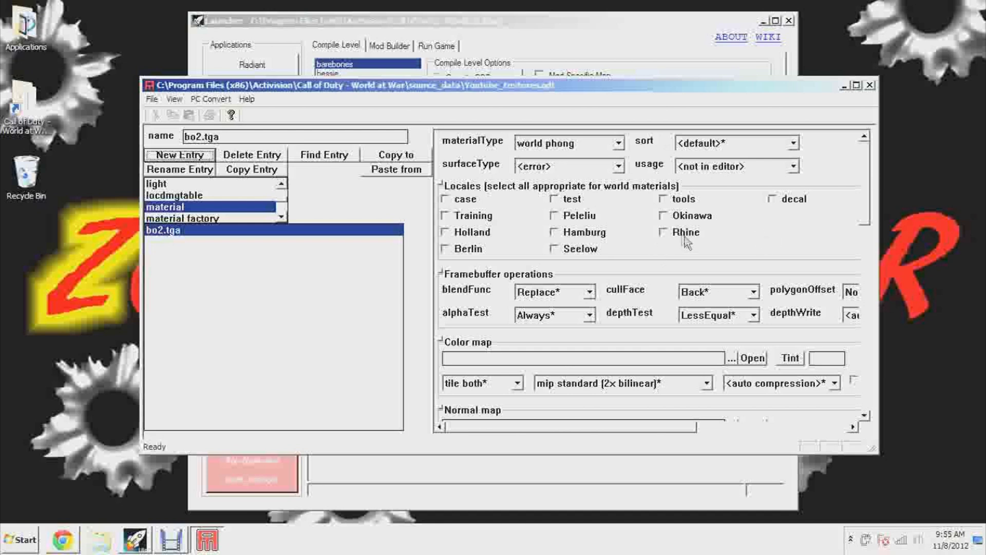
# Step: Enable the decal locale for the bo2.tga material and set its surfaceType to paper
pyautogui.click(774, 203)
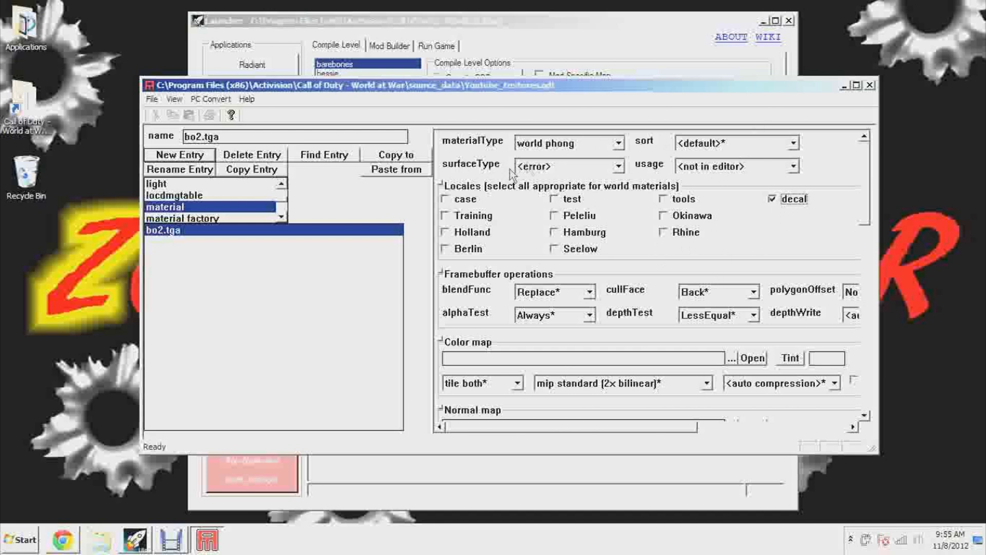
pyautogui.click(619, 167)
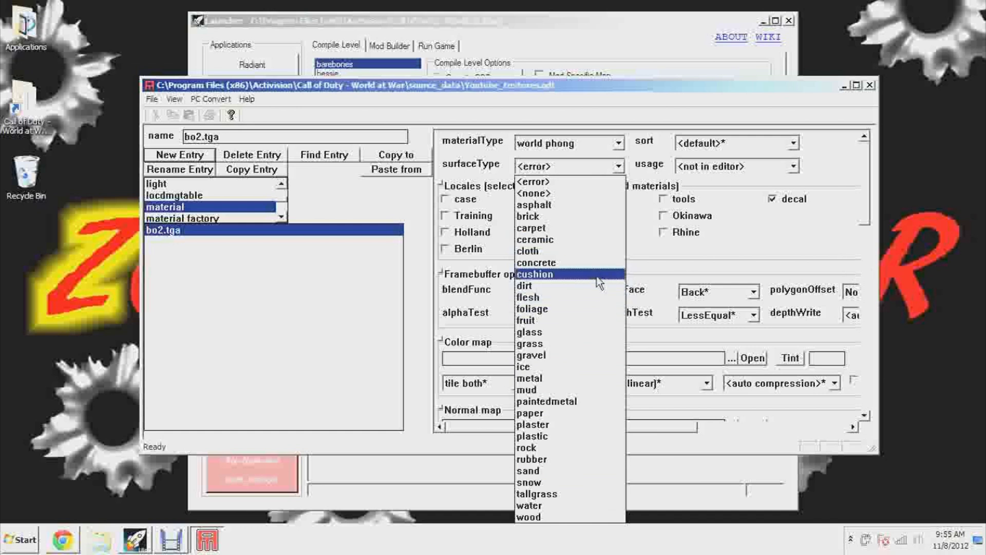
pyautogui.click(570, 298)
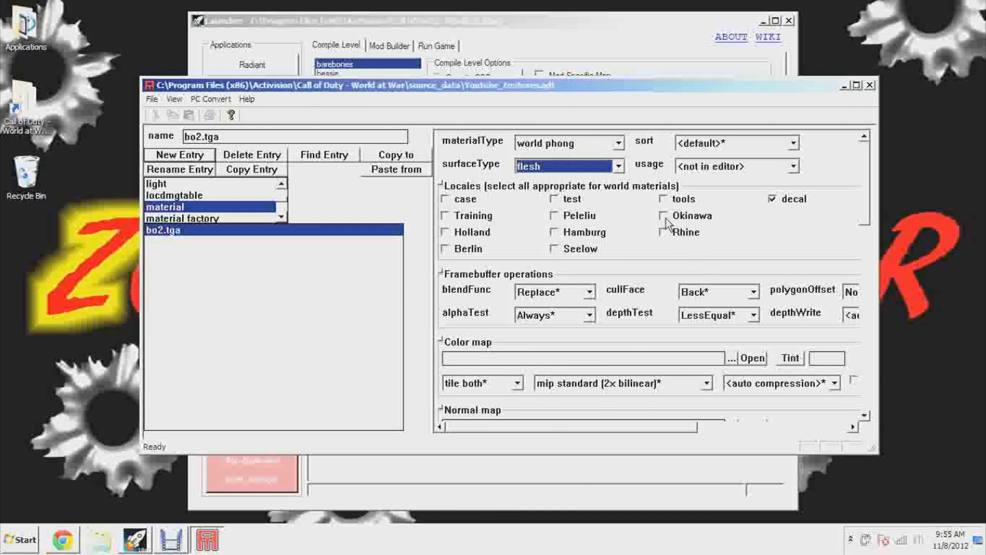
pyautogui.click(618, 167)
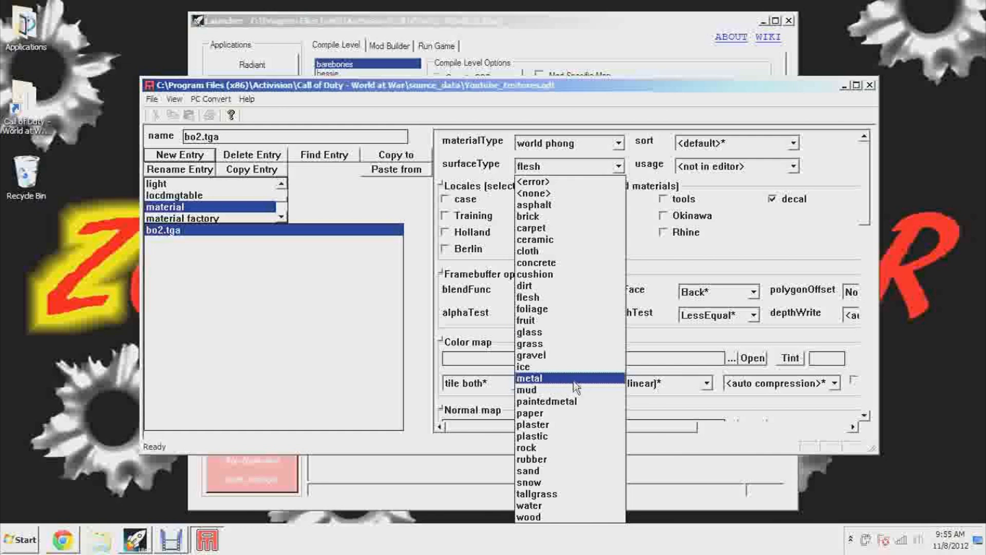
pyautogui.click(556, 414)
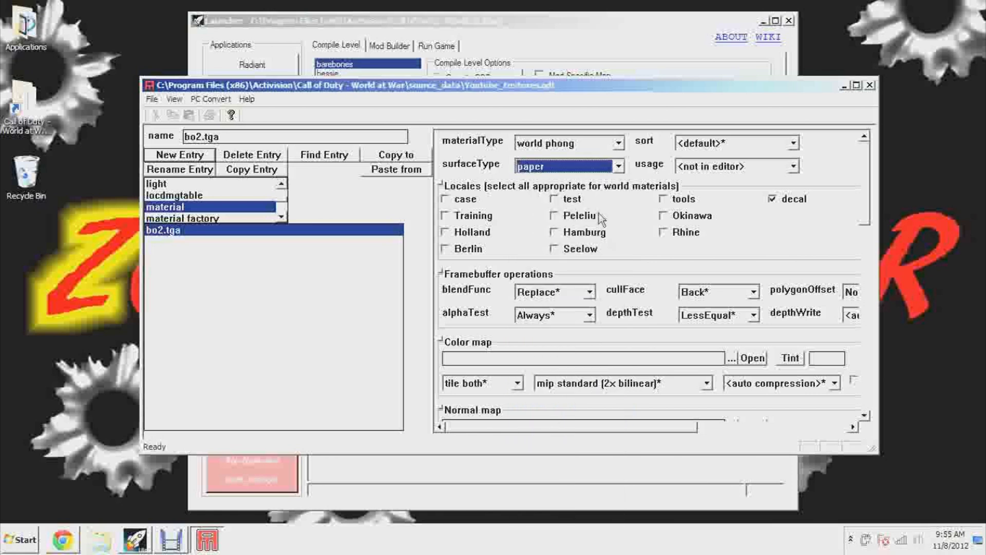
# Step: Set the usage of the bo2.tga material to poster
pyautogui.click(794, 169)
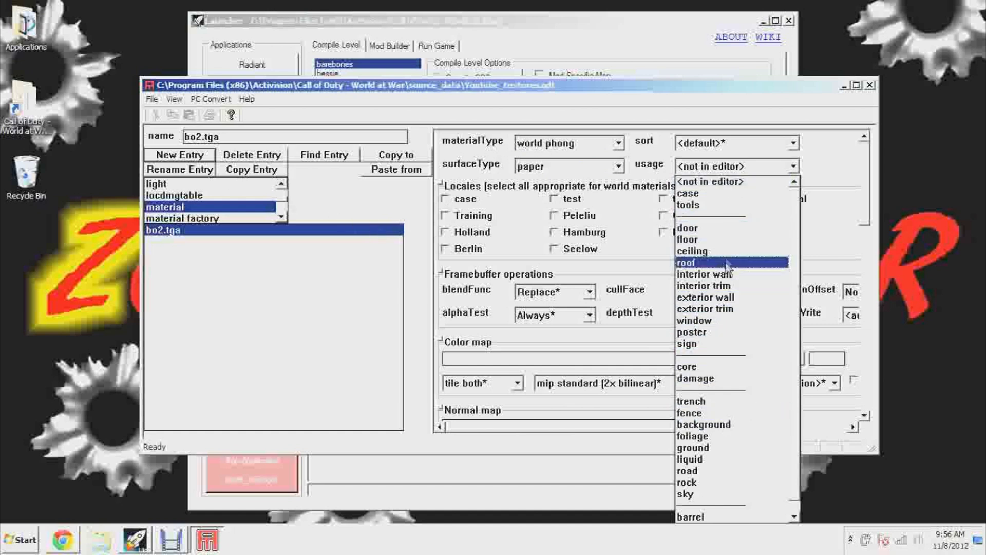
pyautogui.click(735, 337)
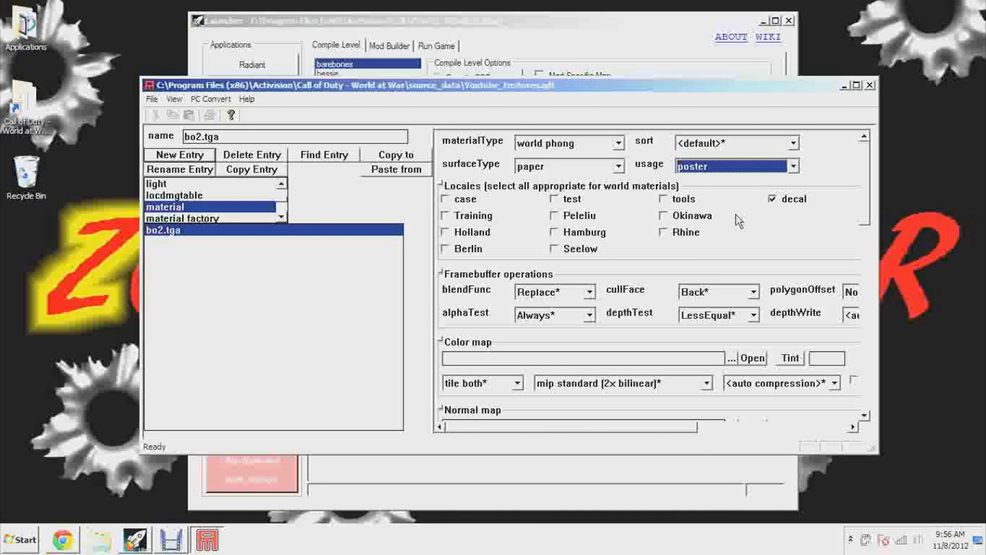
pyautogui.click(735, 166)
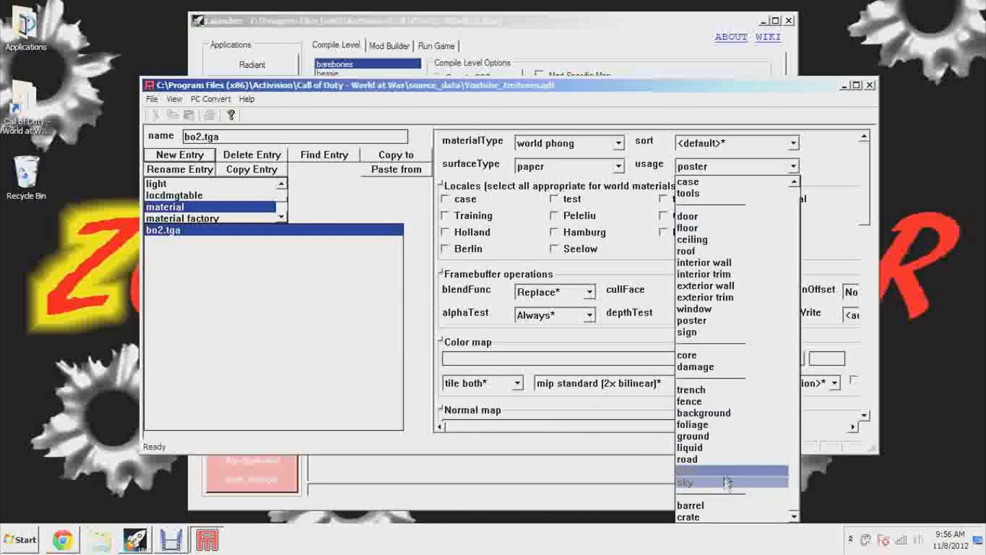
pyautogui.click(732, 320)
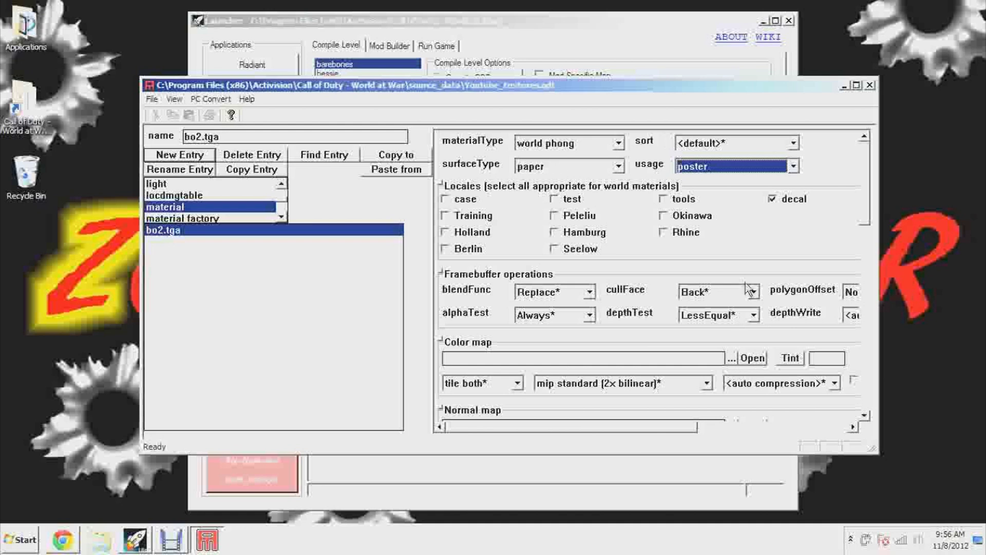
# Step: Assign bo2.tga from the raw\images folder as the material's color map
pyautogui.click(731, 360)
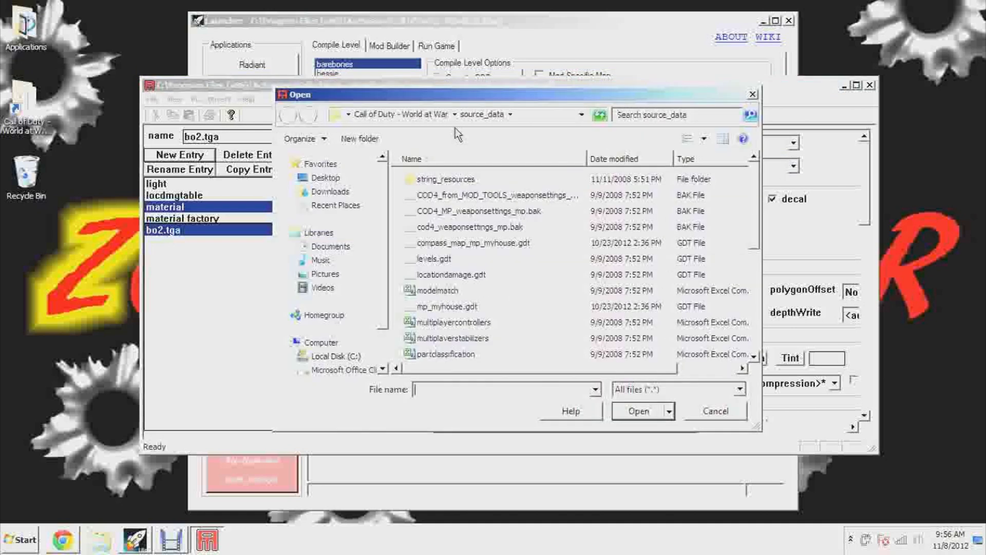
pyautogui.click(391, 114)
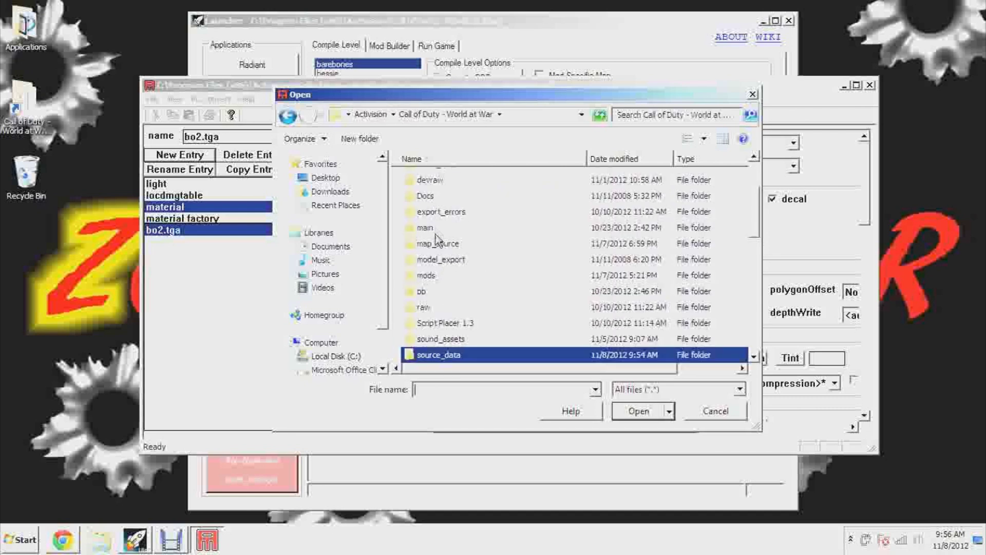
pyautogui.doubleClick(418, 308)
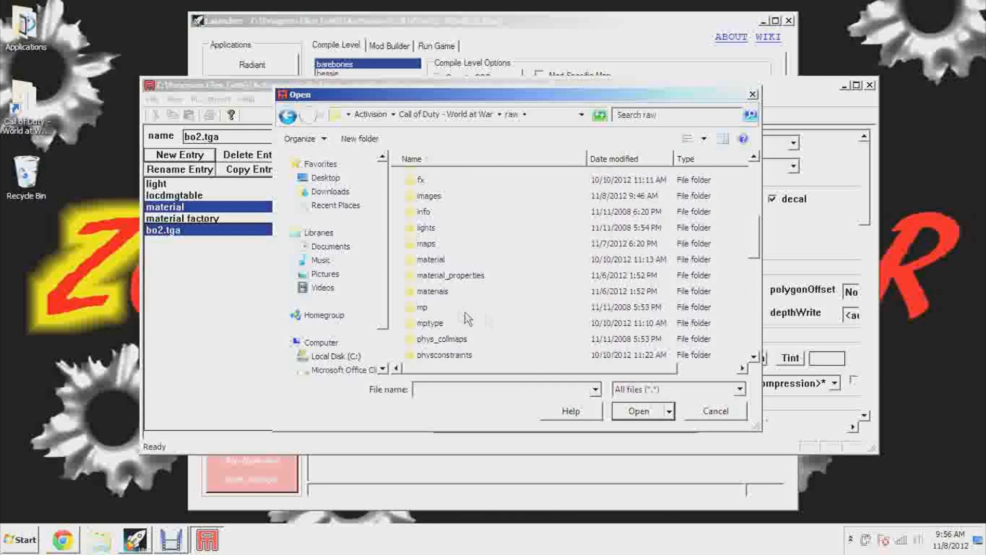
pyautogui.doubleClick(429, 196)
pyautogui.scroll(-5, 602, 245)
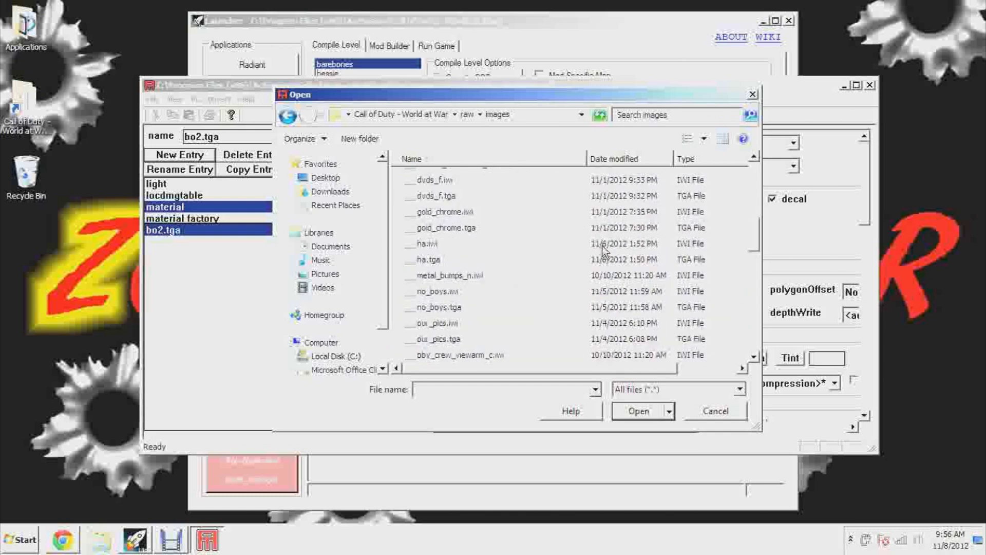
pyautogui.scroll(2, 591, 242)
pyautogui.click(437, 210)
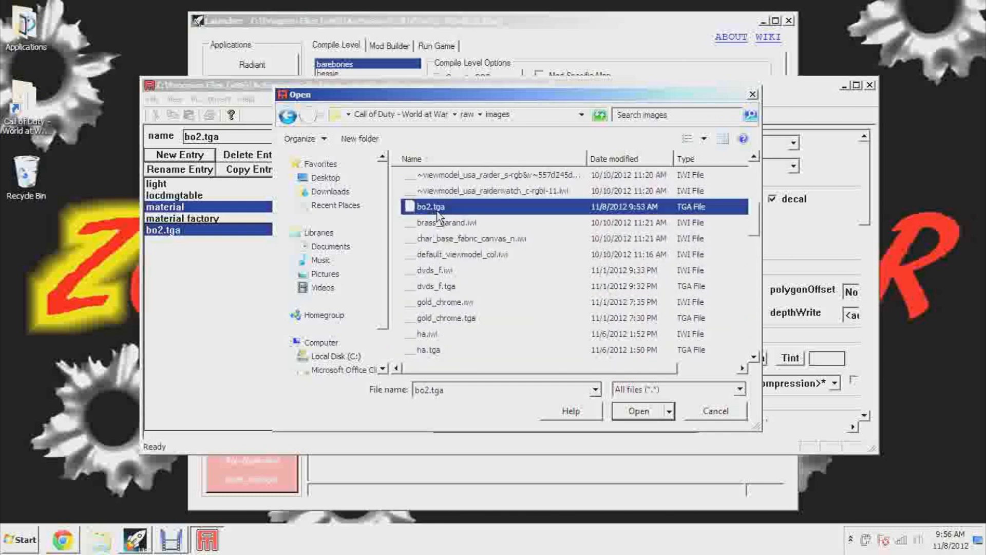
pyautogui.click(667, 412)
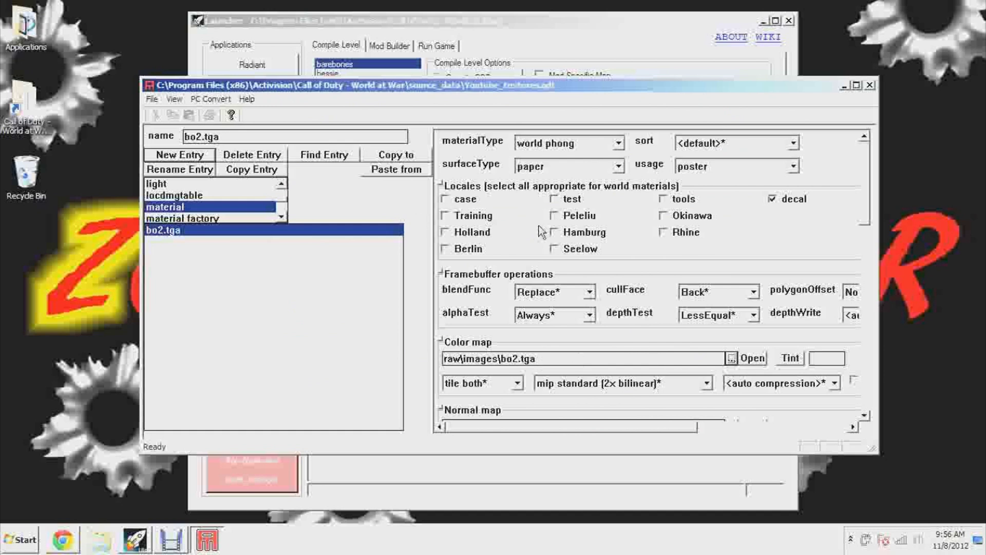
# Step: Save Youtube_textures.gdt with the converted bo2.tga material, and close the conversion console and Asset Manager
pyautogui.click(152, 98)
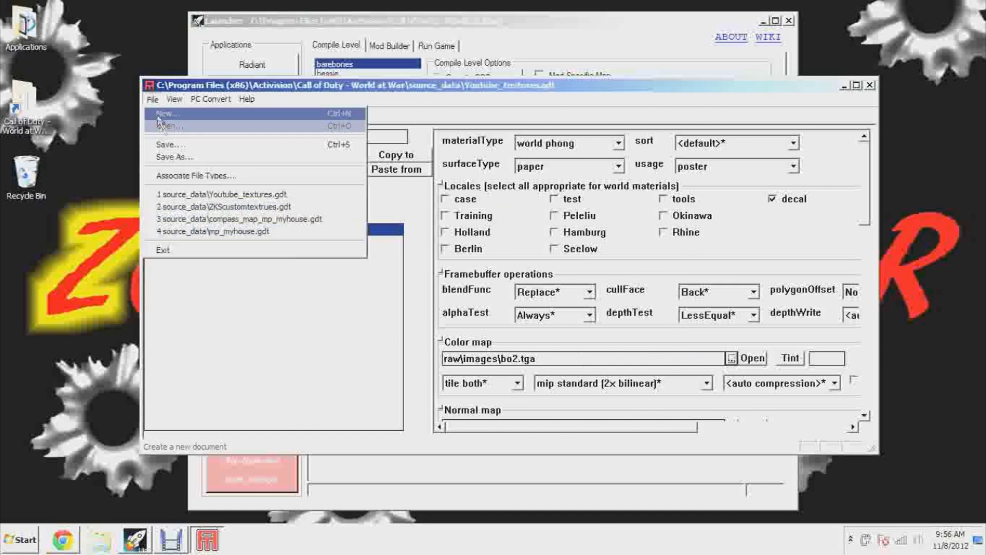
pyautogui.click(177, 141)
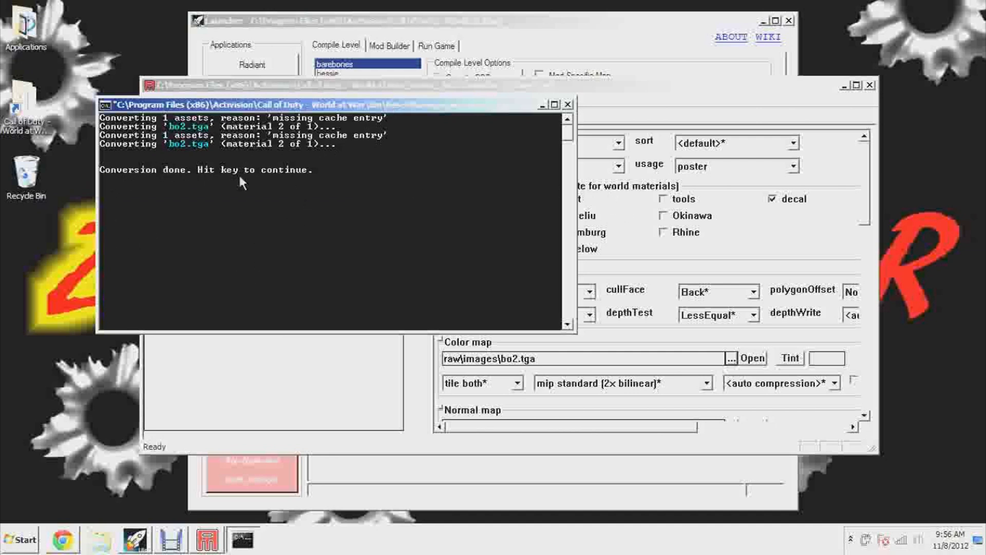
pyautogui.click(568, 104)
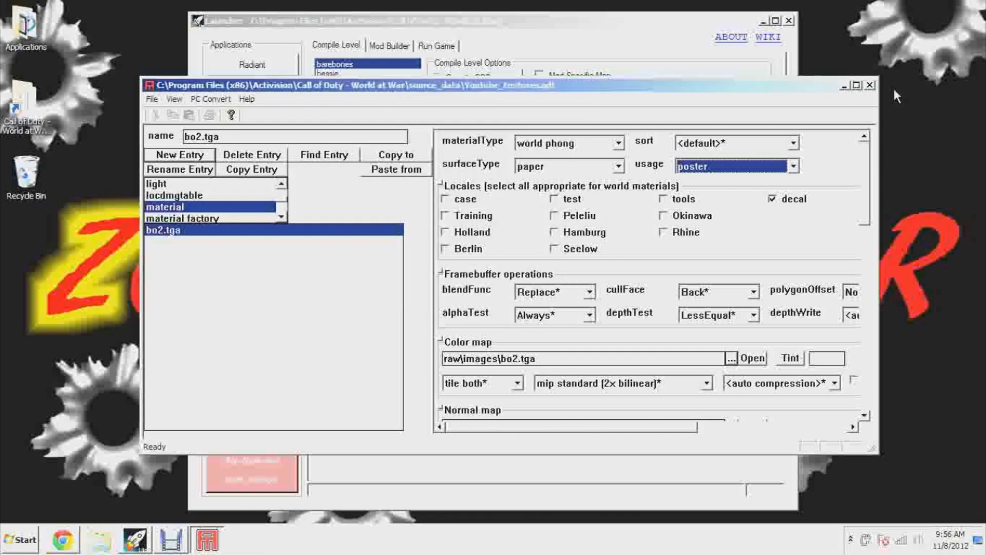
pyautogui.click(870, 86)
# Step: Copy the bo2.iwi file from the raw\images folder of the Call of Duty - World at War directory
pyautogui.click(100, 538)
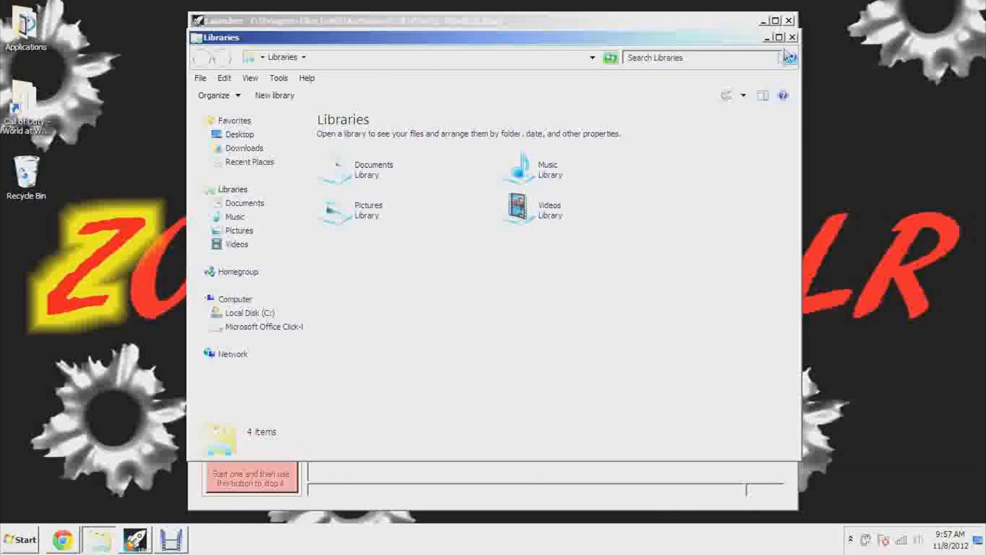
pyautogui.click(793, 37)
pyautogui.doubleClick(23, 105)
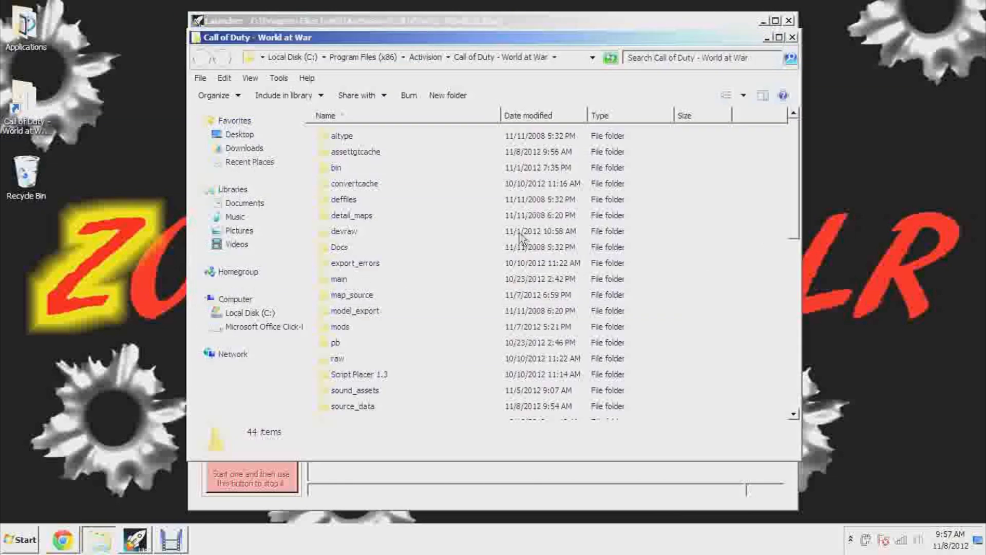
pyautogui.doubleClick(334, 360)
pyautogui.scroll(-2, 363, 353)
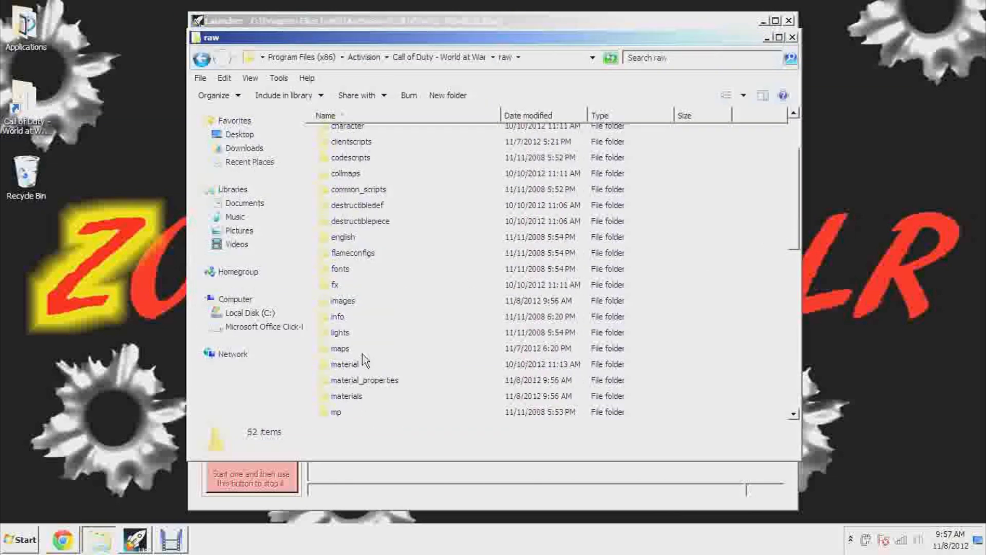
pyautogui.doubleClick(349, 301)
pyautogui.scroll(-3, 393, 283)
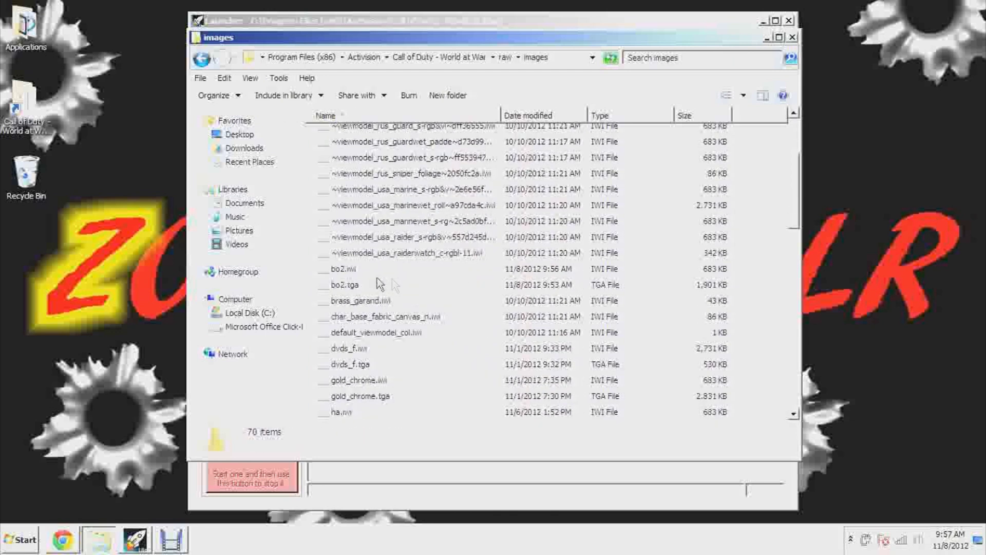
pyautogui.click(346, 285)
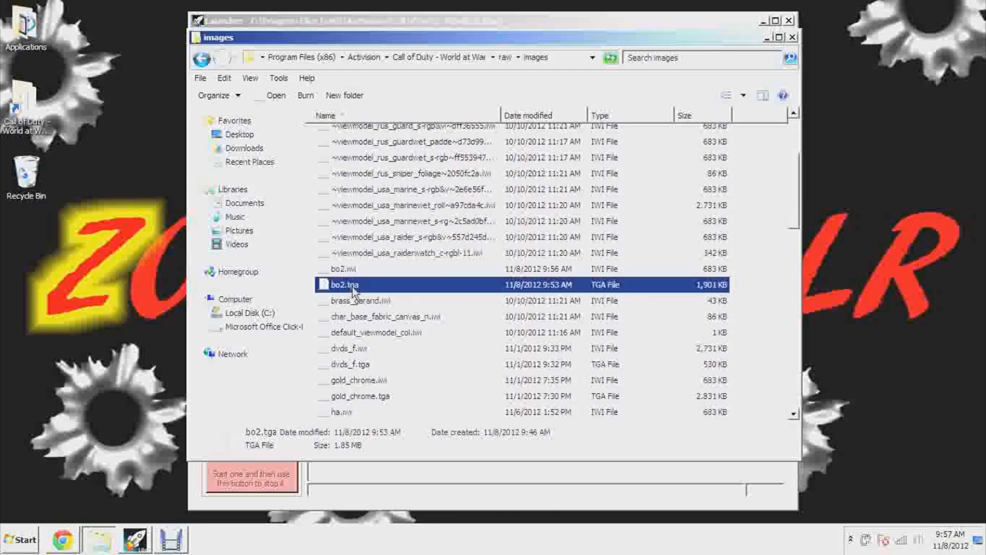
pyautogui.click(348, 273)
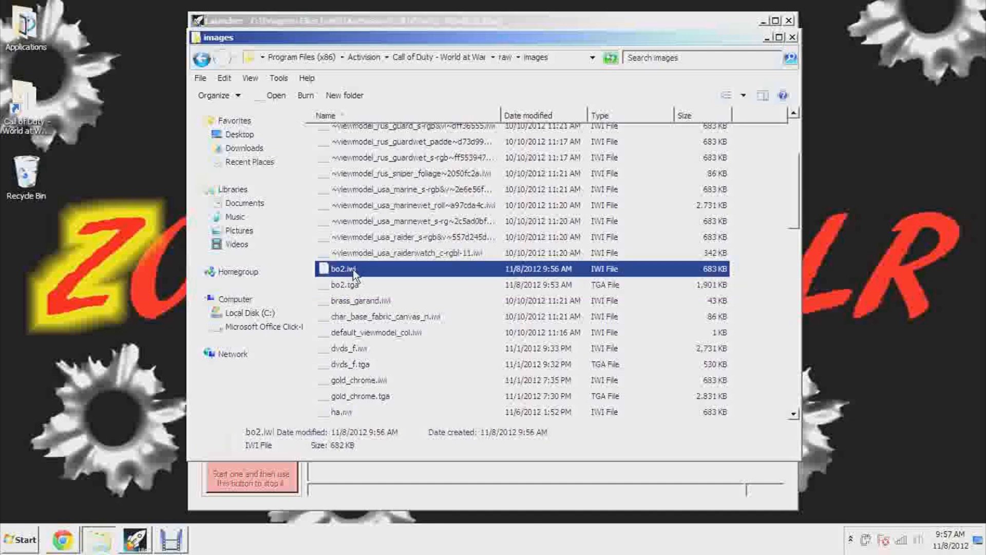
pyautogui.rightClick(414, 273)
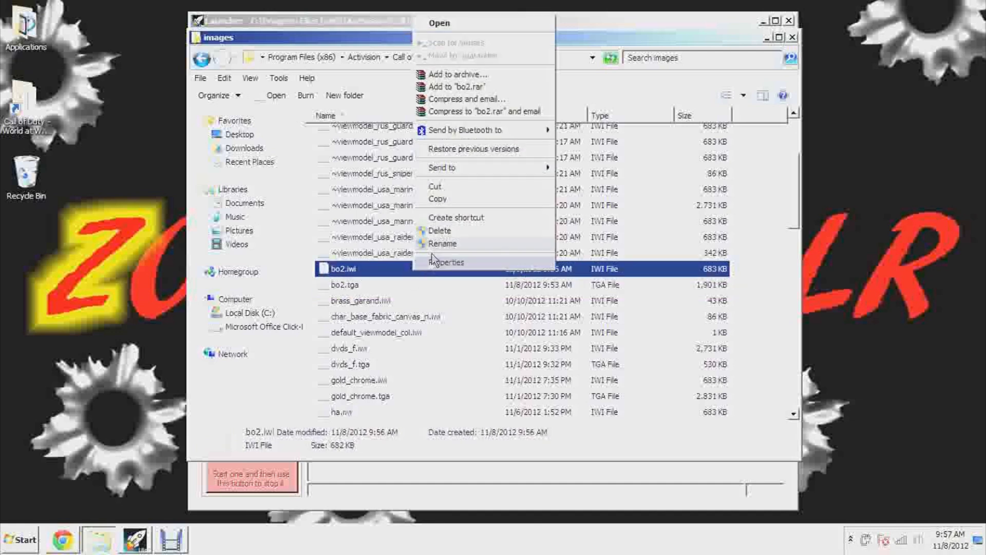
pyautogui.click(464, 202)
# Step: Create a folder named images inside mods\nazi_zombie_YoutubeTest of the game directory
pyautogui.click(451, 63)
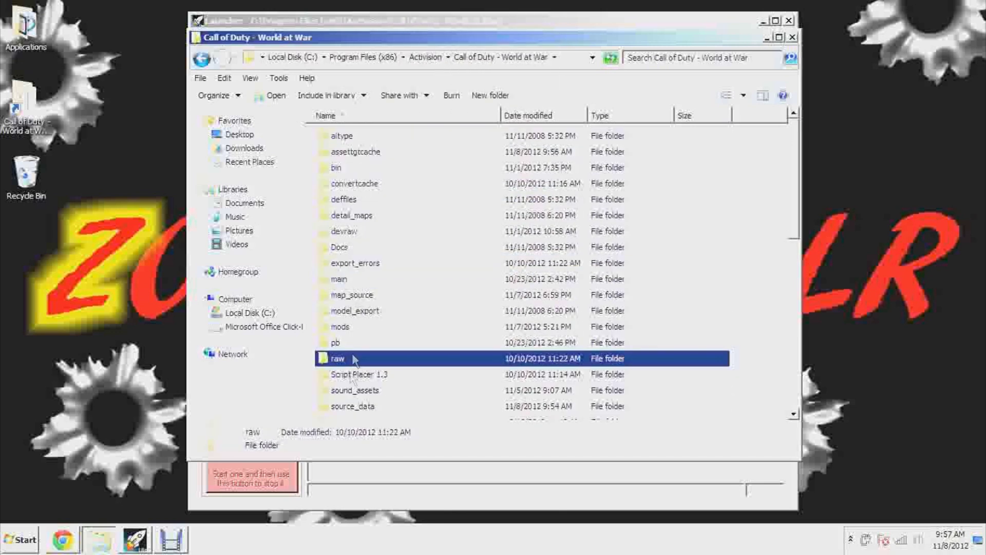
pyautogui.doubleClick(356, 329)
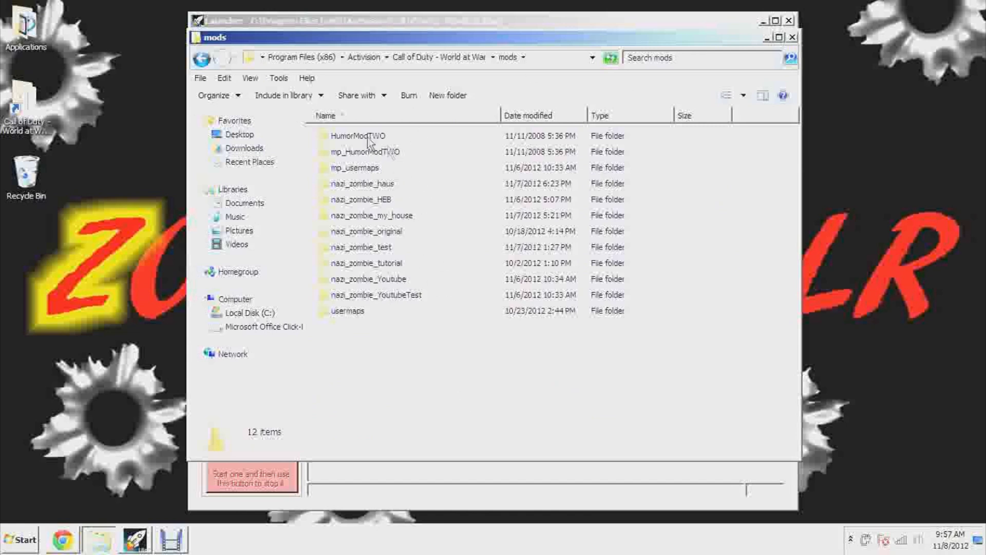
pyautogui.doubleClick(395, 295)
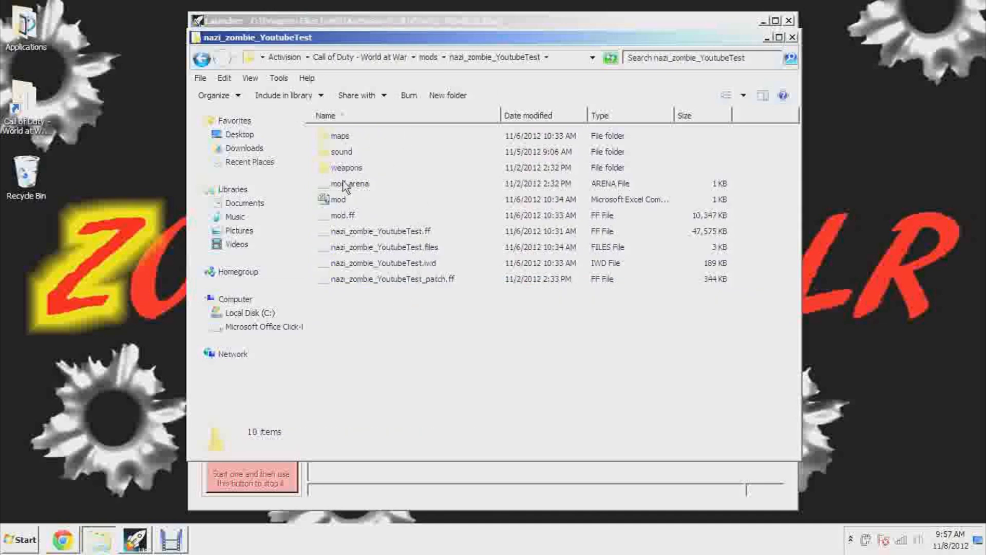
pyautogui.click(467, 94)
pyautogui.click(476, 326)
pyautogui.write('mge')
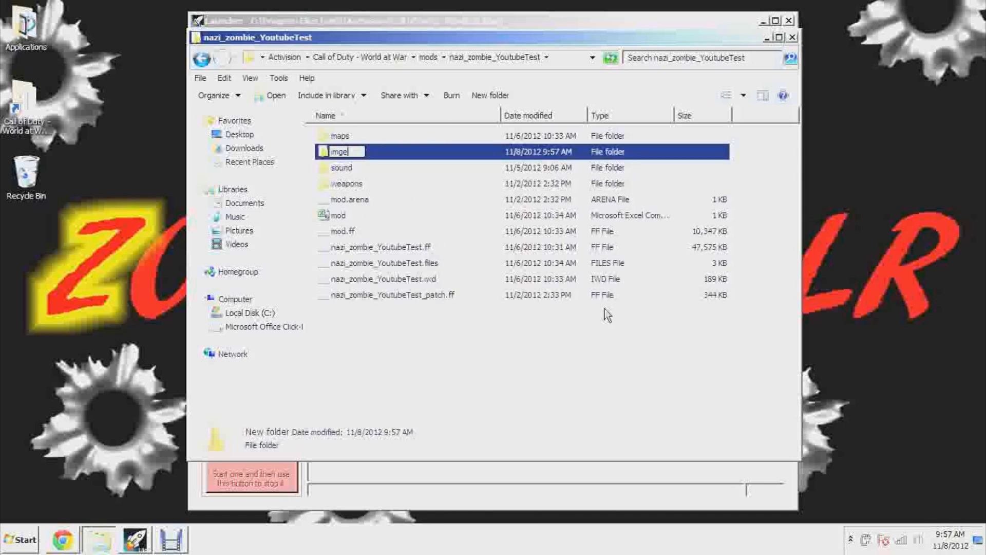
pyautogui.write('sages')
pyautogui.press('Return')
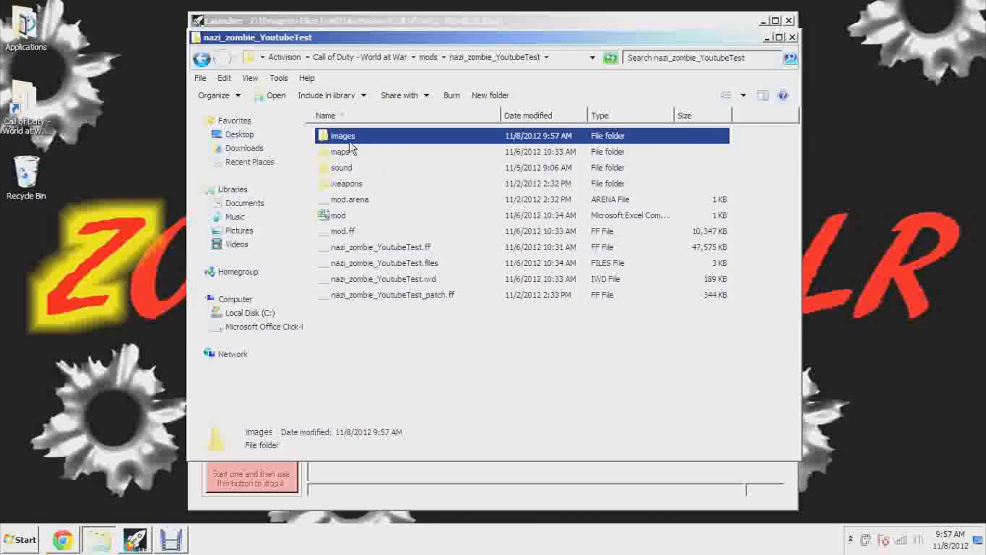
# Step: Paste bo2.iwi into the mod's new images folder with administrator permission, and close the folder window
pyautogui.doubleClick(351, 141)
pyautogui.rightClick(328, 171)
pyautogui.click(437, 256)
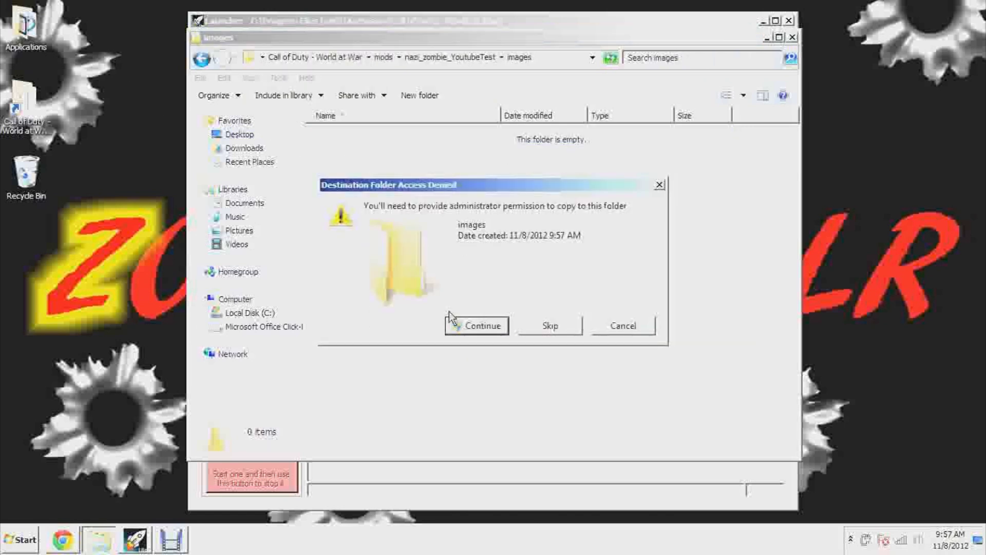
pyautogui.click(470, 321)
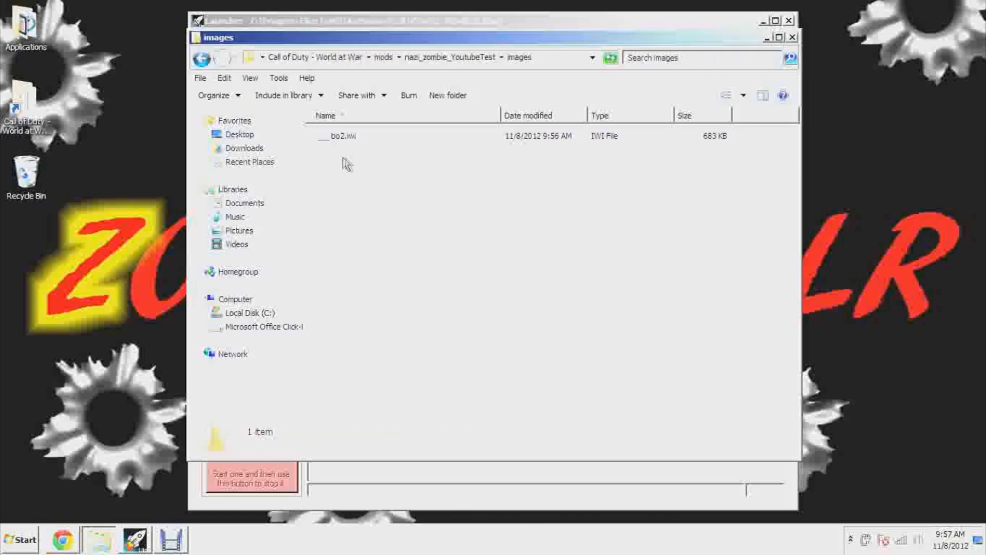
pyautogui.click(201, 59)
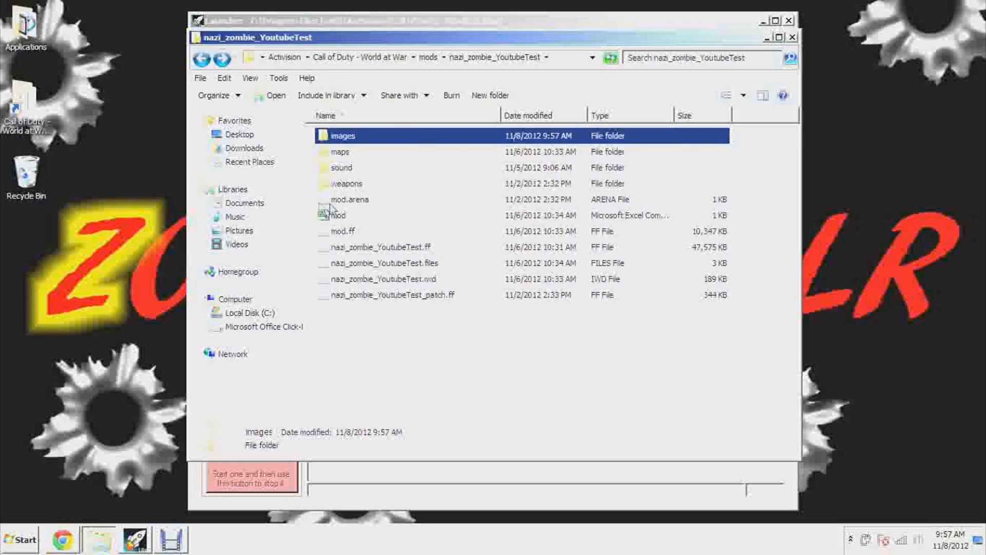
pyautogui.click(792, 37)
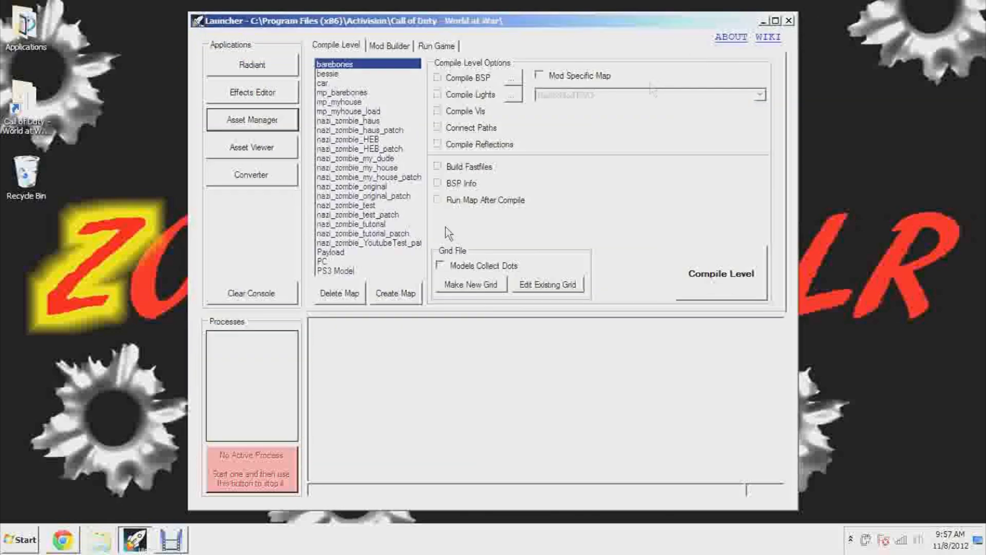
# Step: Launch Radiant from the Launcher and filter its textures by poster usage
pyautogui.click(290, 72)
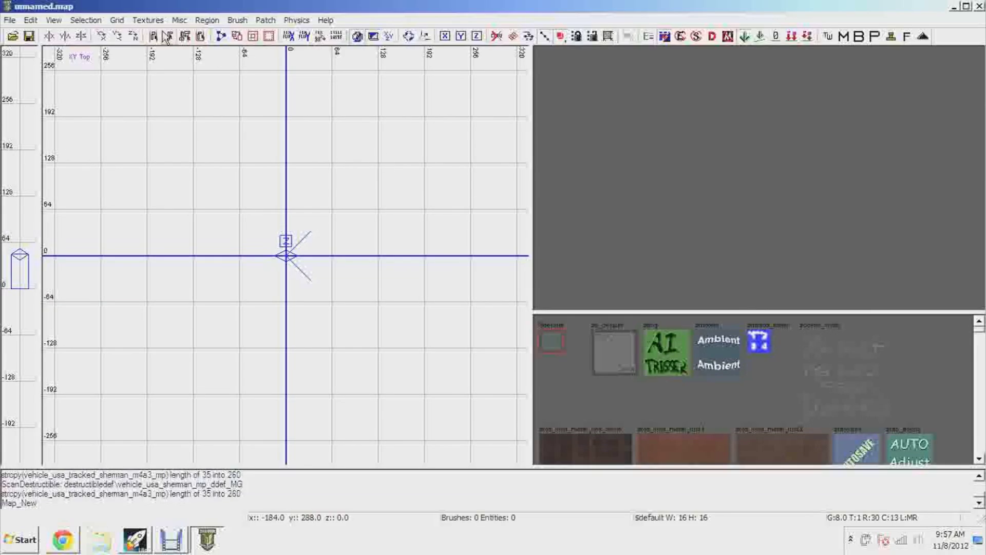
pyautogui.click(148, 20)
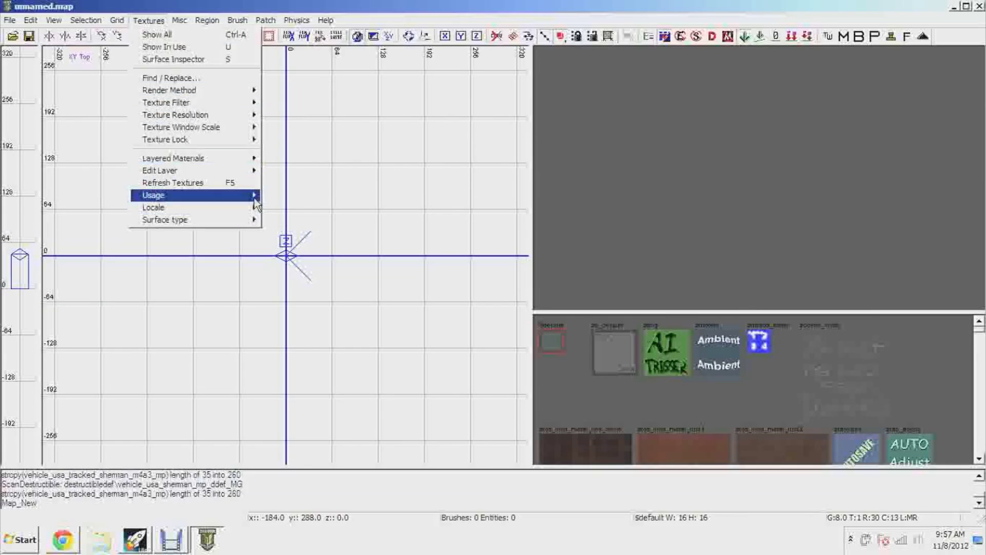
pyautogui.moveTo(246, 195)
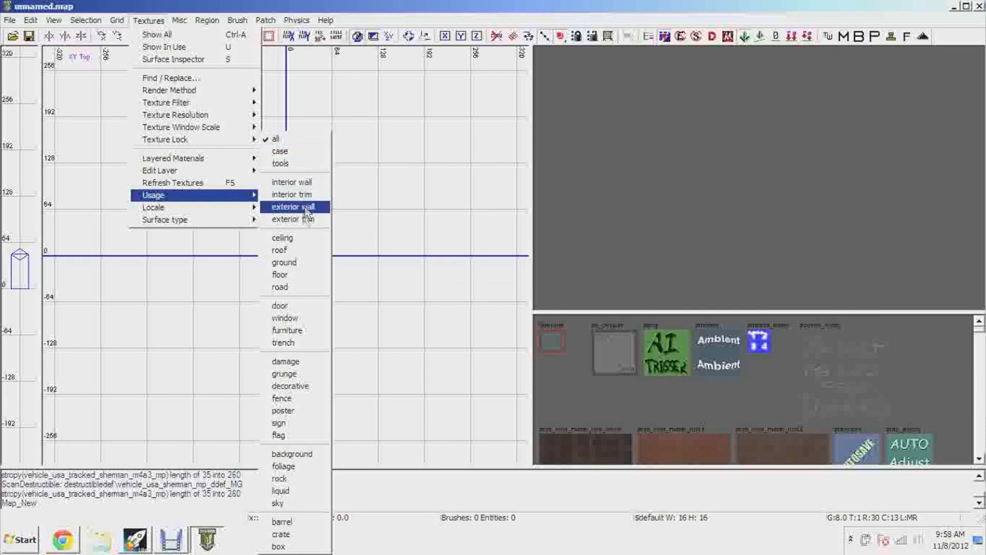
pyautogui.click(308, 415)
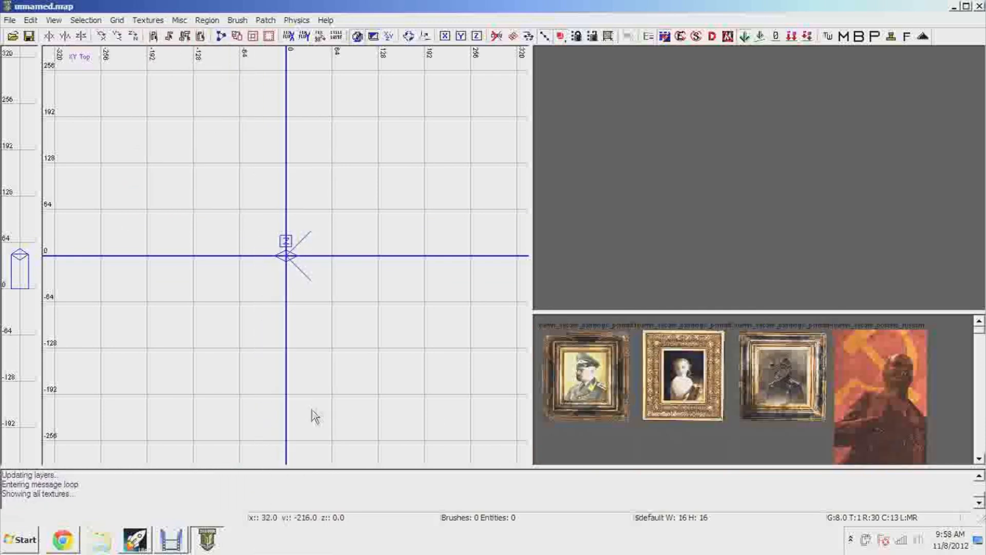
# Step: Find the Black Ops II cover among the poster textures and select it as the current texture
pyautogui.scroll(-5, 980, 457)
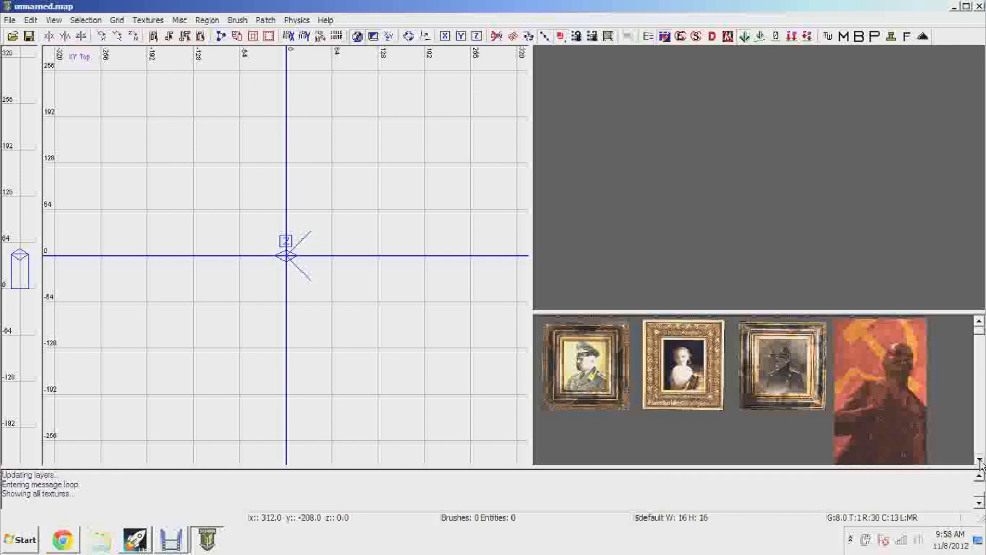
pyautogui.scroll(-5, 980, 460)
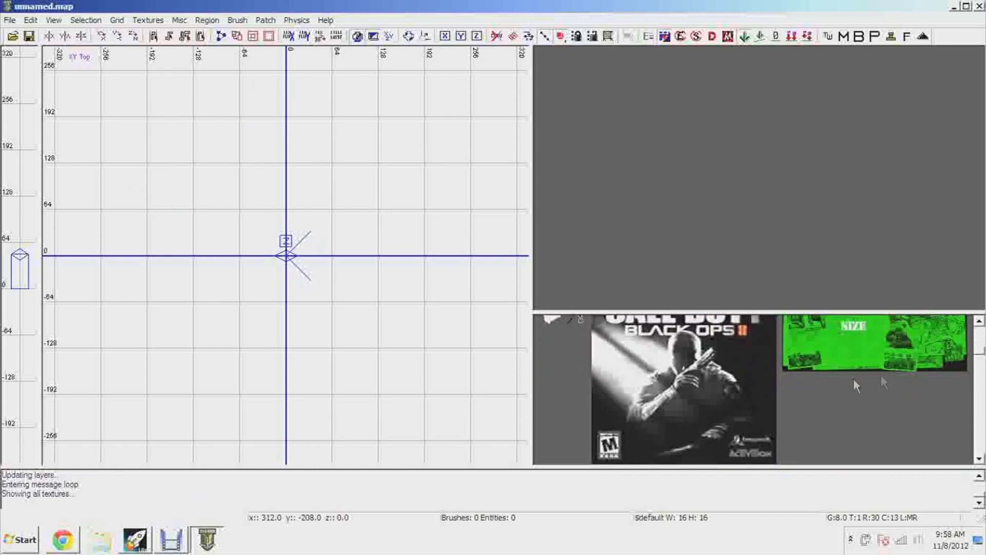
pyautogui.click(980, 323)
pyautogui.click(709, 403)
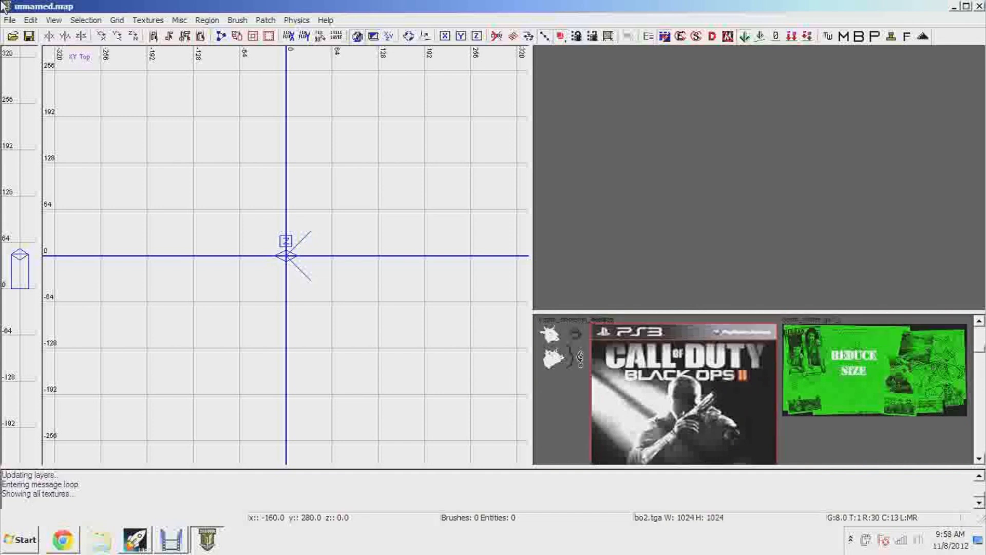
pyautogui.click(12, 36)
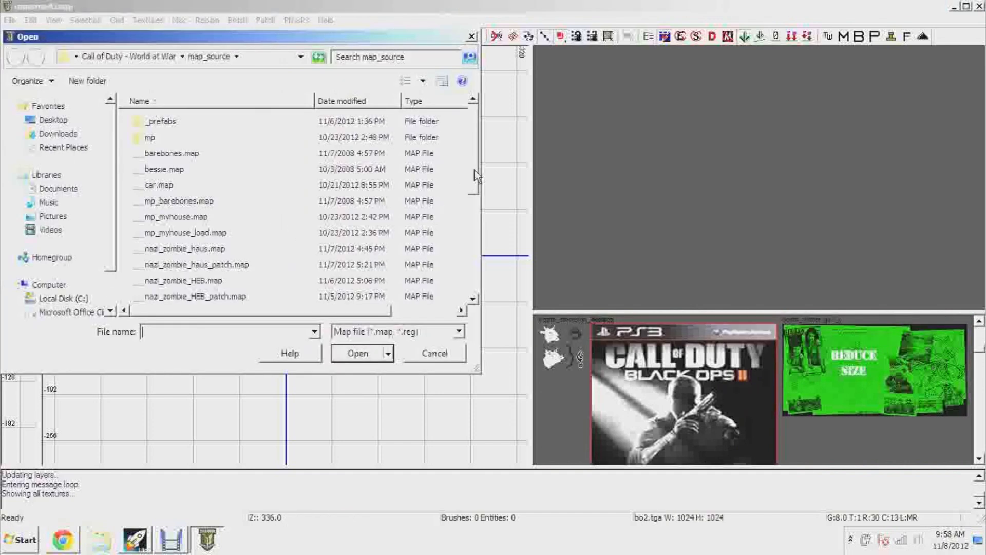
pyautogui.scroll(-5, 473, 169)
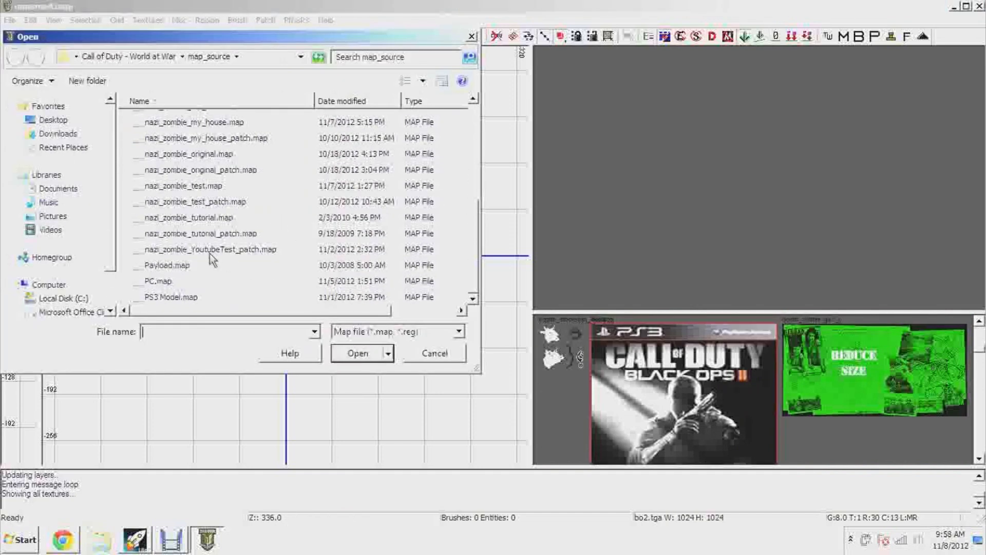
pyautogui.moveTo(476, 241)
pyautogui.mouseDown()
pyautogui.moveTo(476, 193)
pyautogui.moveTo(479, 224)
pyautogui.mouseUp()
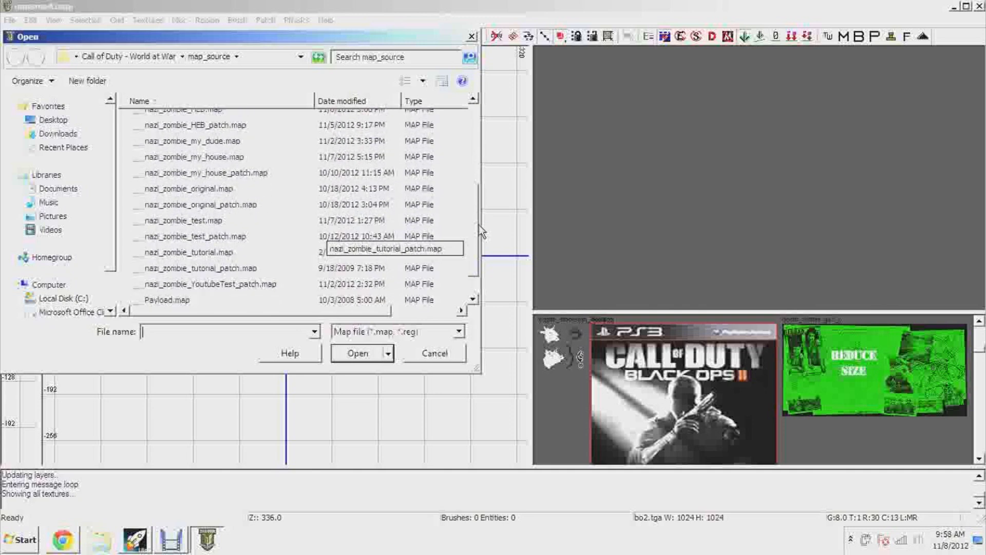
pyautogui.click(471, 36)
# Step: Copy the images folder from mods\nazi_zombie_YoutubeTest in the Call of Duty - World at War directory
pyautogui.click(100, 539)
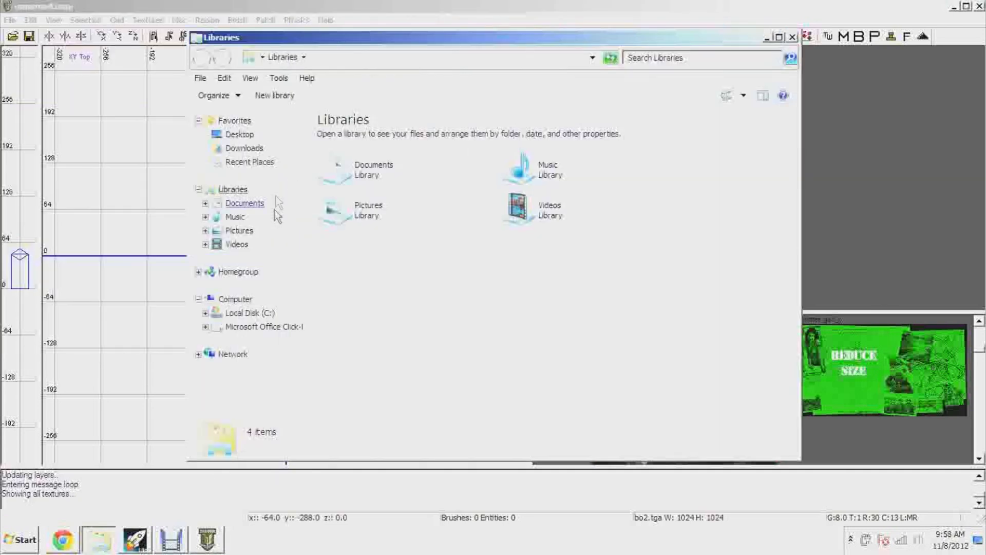
pyautogui.click(793, 37)
pyautogui.click(982, 540)
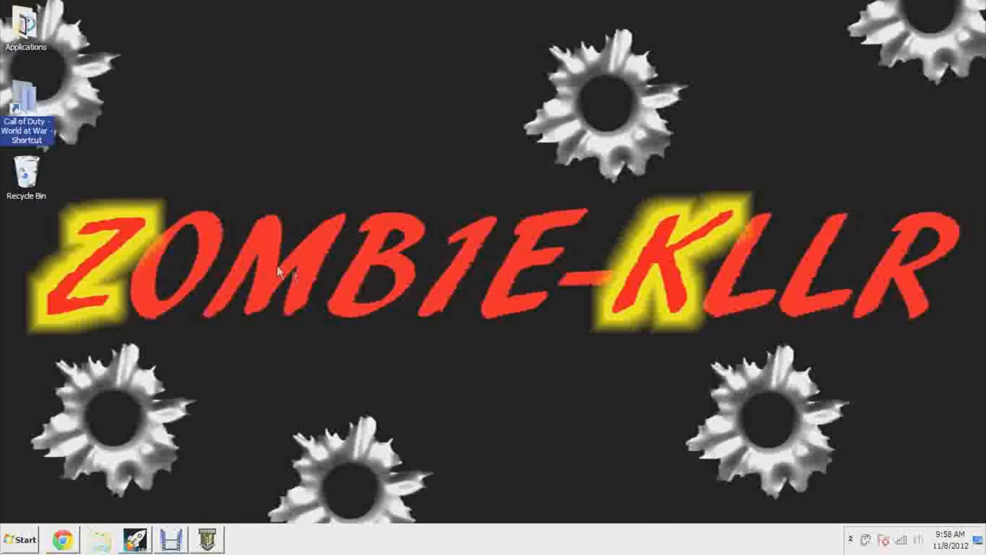
pyautogui.doubleClick(25, 102)
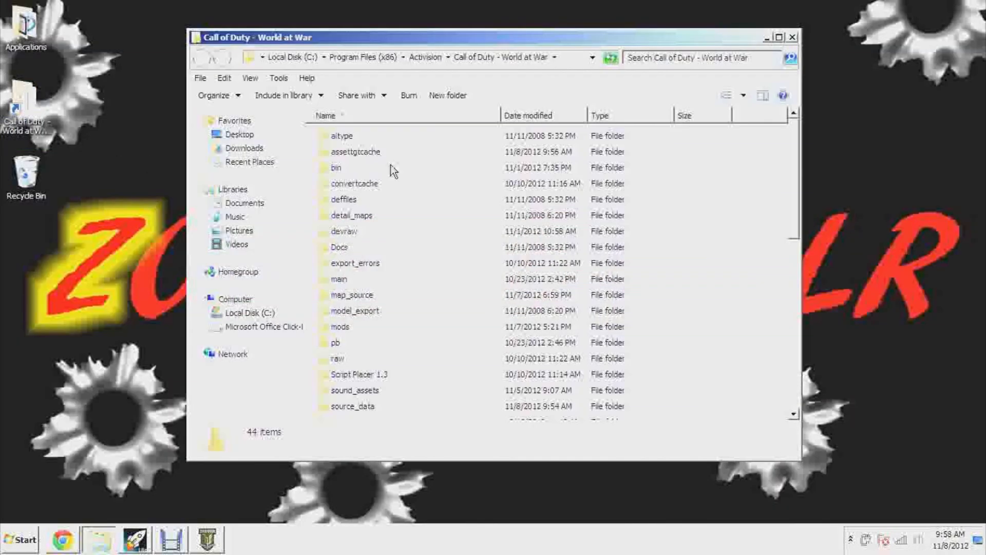
pyautogui.doubleClick(350, 327)
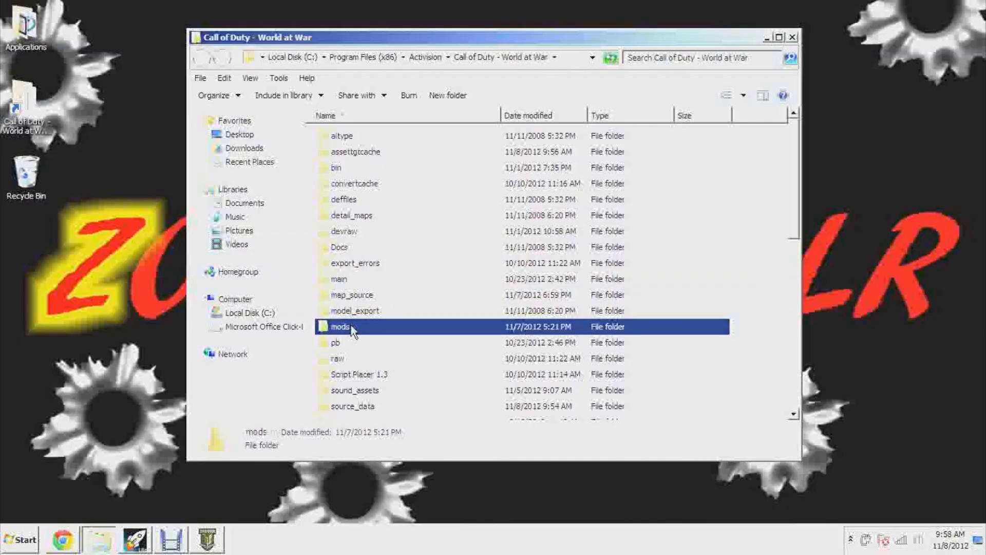
pyautogui.doubleClick(391, 294)
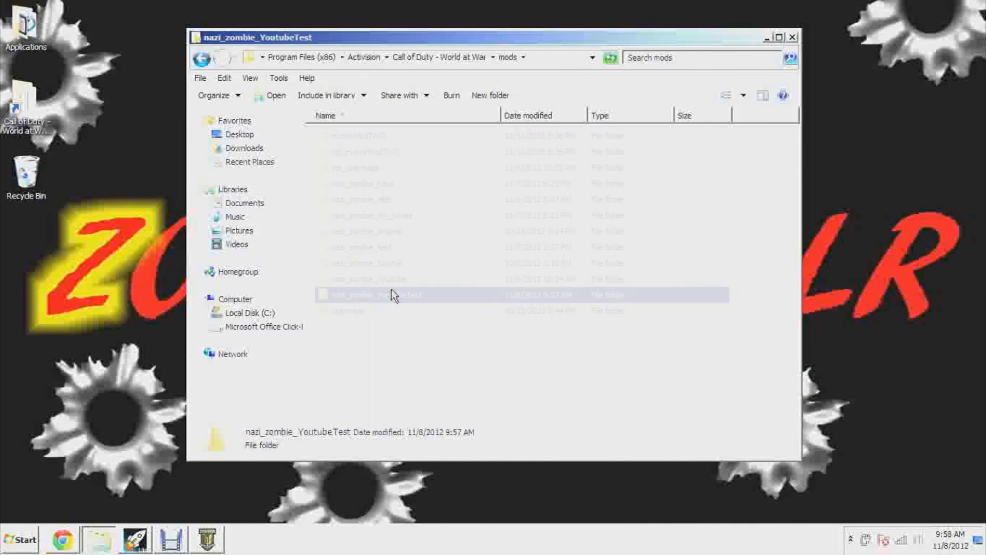
pyautogui.click(342, 136)
pyautogui.rightClick(349, 137)
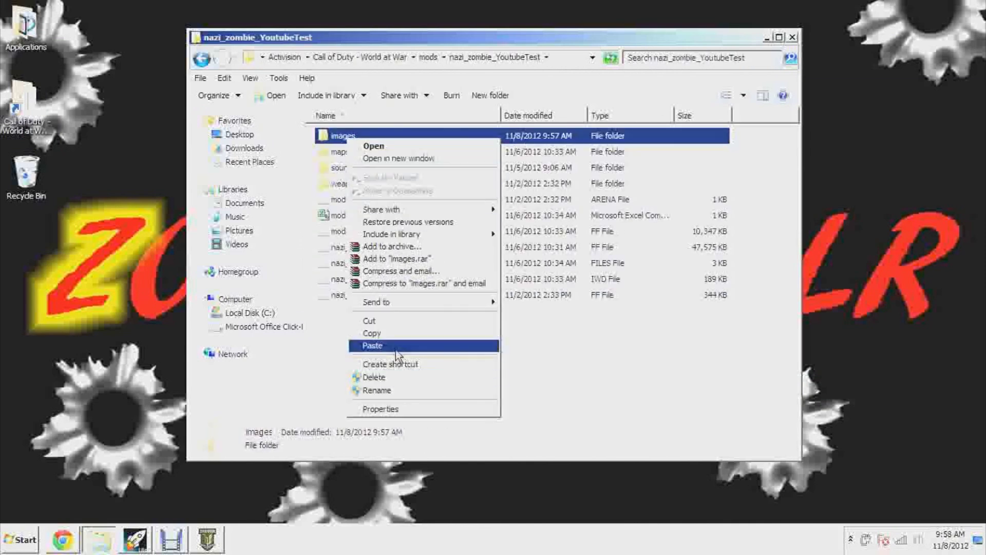
pyautogui.click(402, 332)
# Step: Paste the images folder into the nazi_zombie_test mod folder and close the folder window
pyautogui.click(202, 59)
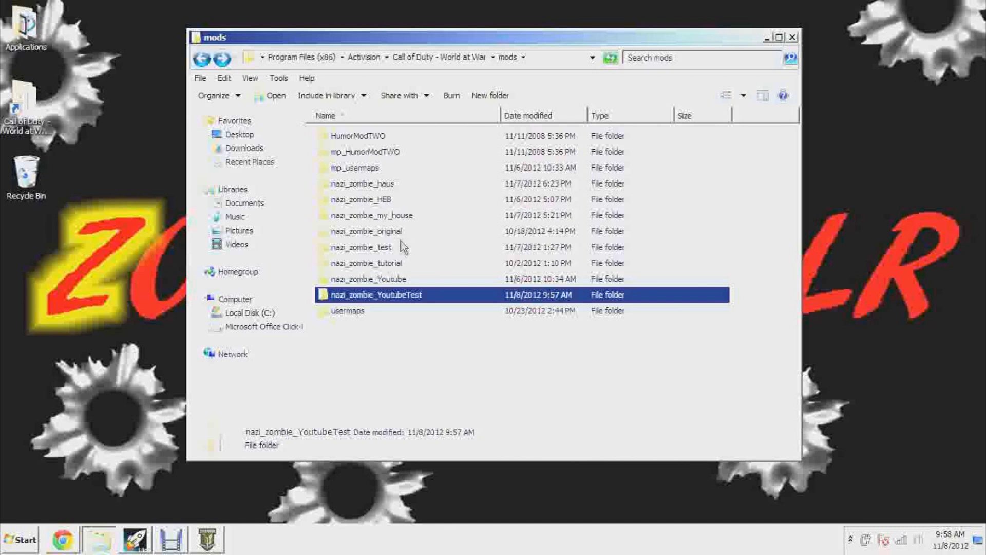
pyautogui.doubleClick(382, 246)
pyautogui.rightClick(511, 320)
pyautogui.click(565, 401)
pyautogui.click(485, 329)
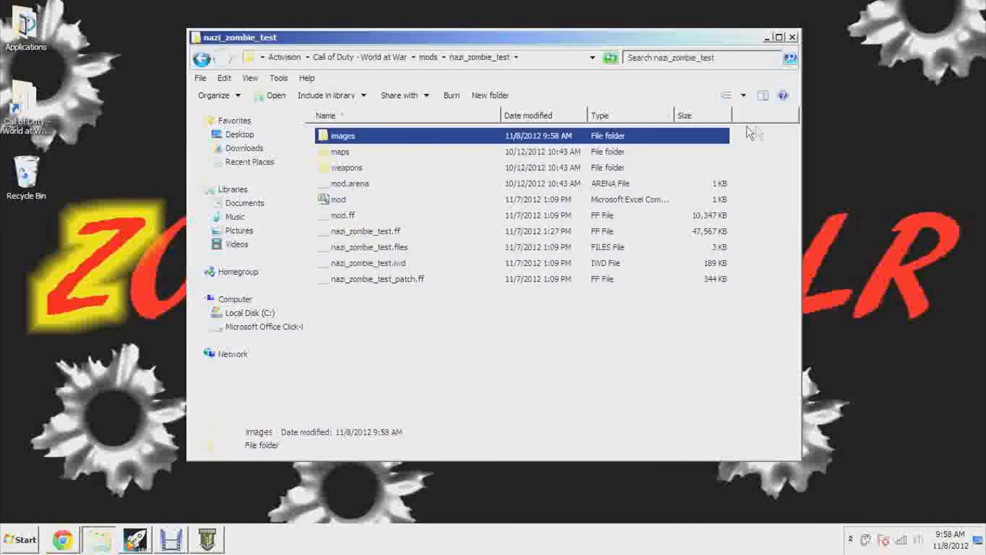
pyautogui.click(792, 37)
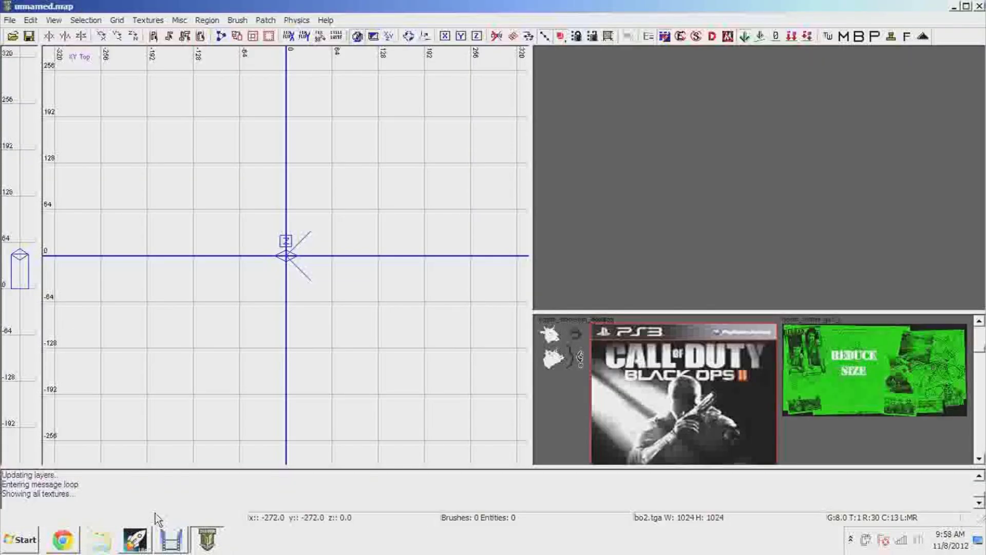
# Step: Switch back to Radiant and open nazi_zombie_test.map from the map_source folder
pyautogui.click(173, 540)
pyautogui.click(172, 540)
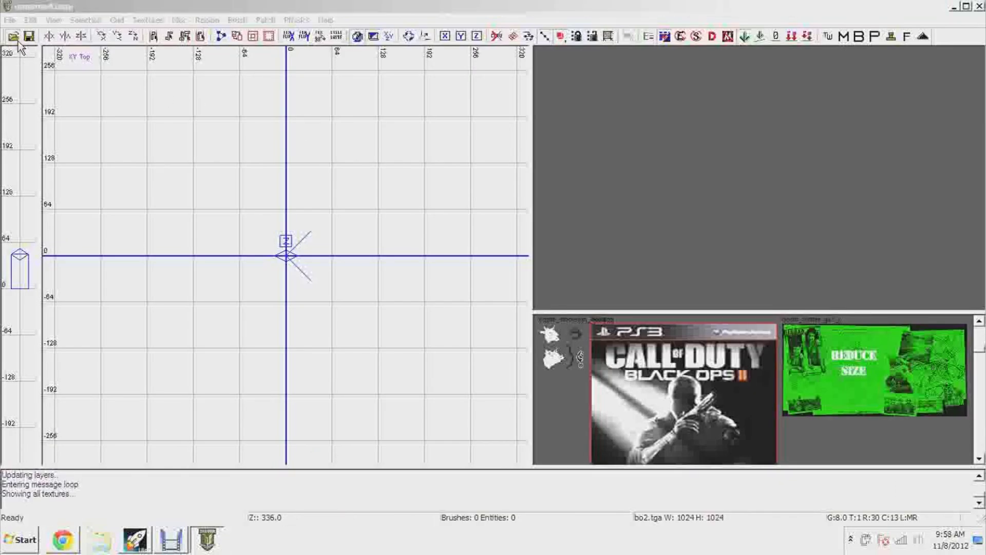
pyautogui.click(13, 36)
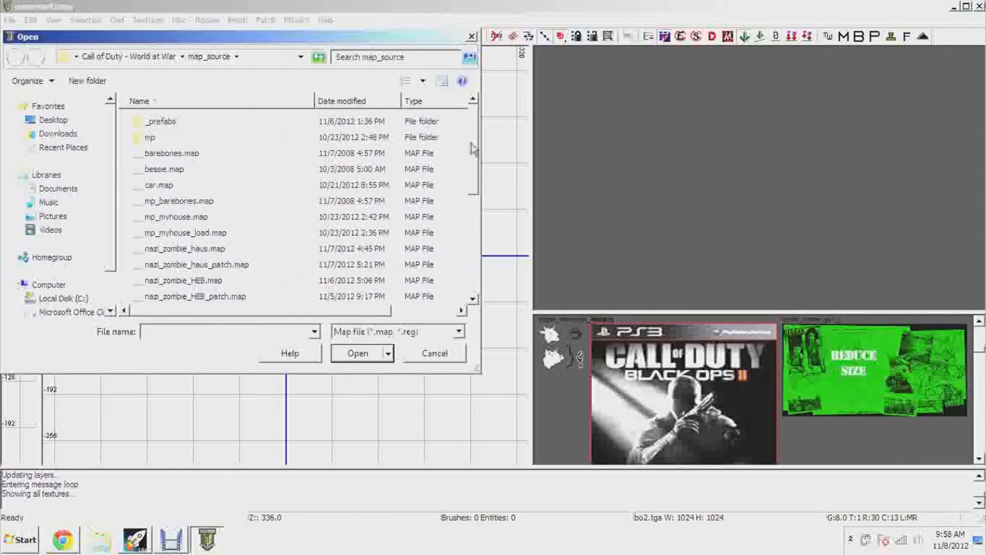
pyautogui.moveTo(474, 149); pyautogui.dragTo(473, 277)
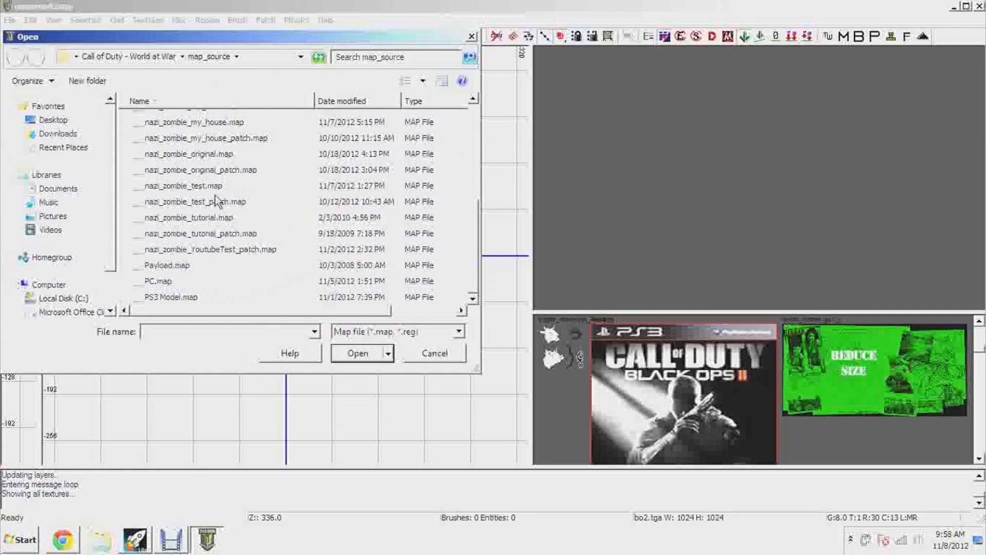
pyautogui.doubleClick(197, 186)
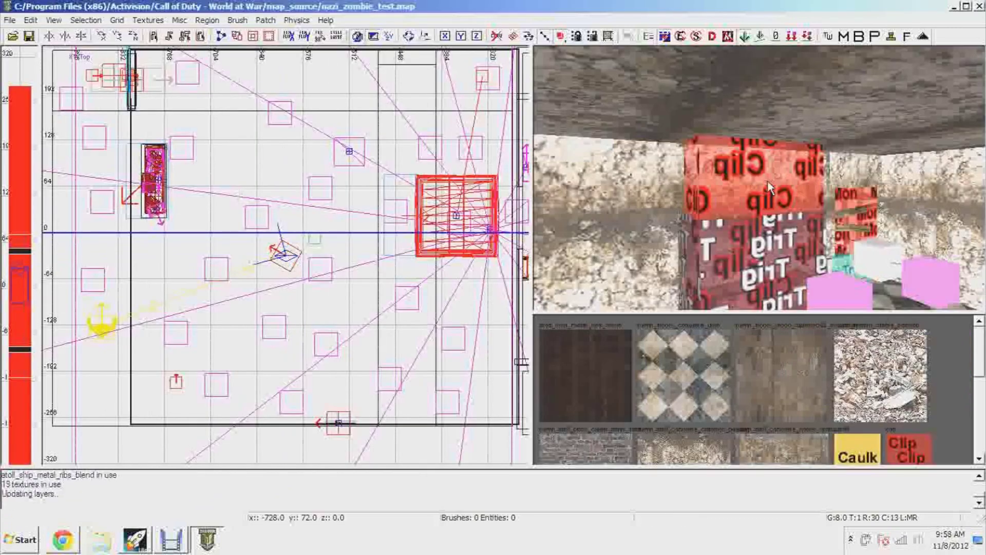
# Step: Draw a rectangular brush about 200 by 232 units inside the western room, in the top view
pyautogui.rightClick(768, 181)
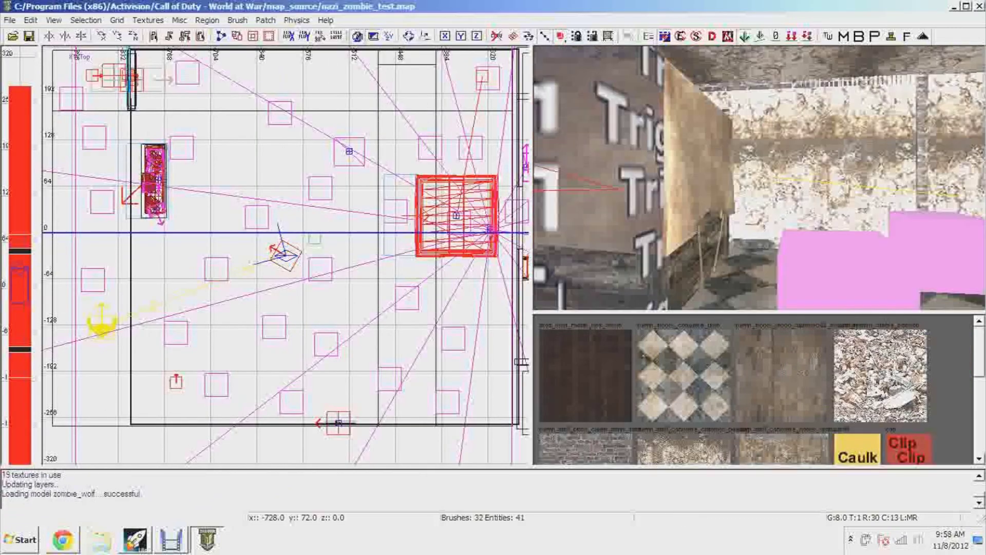
pyautogui.press('Up')
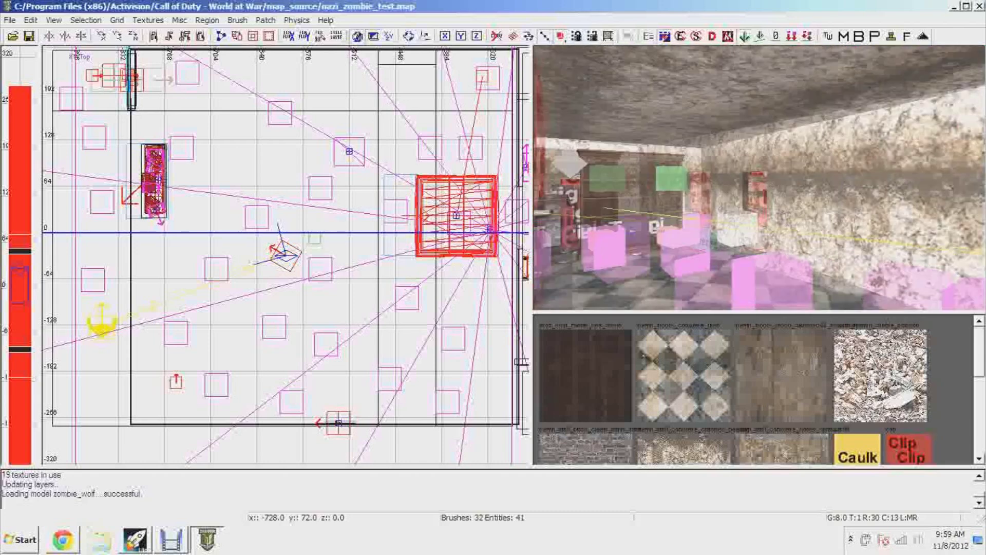
pyautogui.scroll(-4, 230, 212)
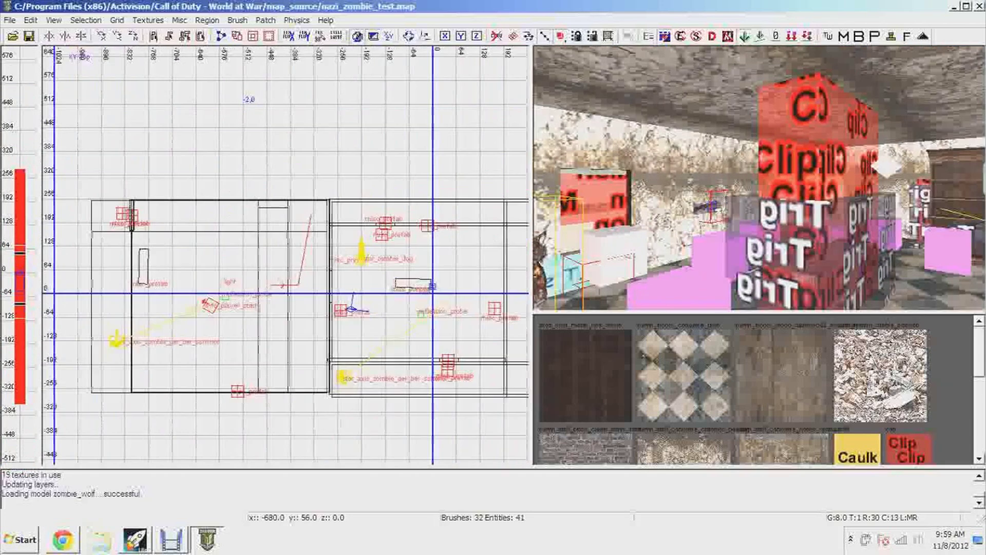
pyautogui.moveTo(165, 225)
pyautogui.mouseDown()
pyautogui.moveTo(256, 292)
pyautogui.moveTo(259, 311)
pyautogui.moveTo(240, 311)
pyautogui.mouseUp()
# Step: Move the new poster brush up above the map's ceiling, clear of the room geometry
pyautogui.press('Up')
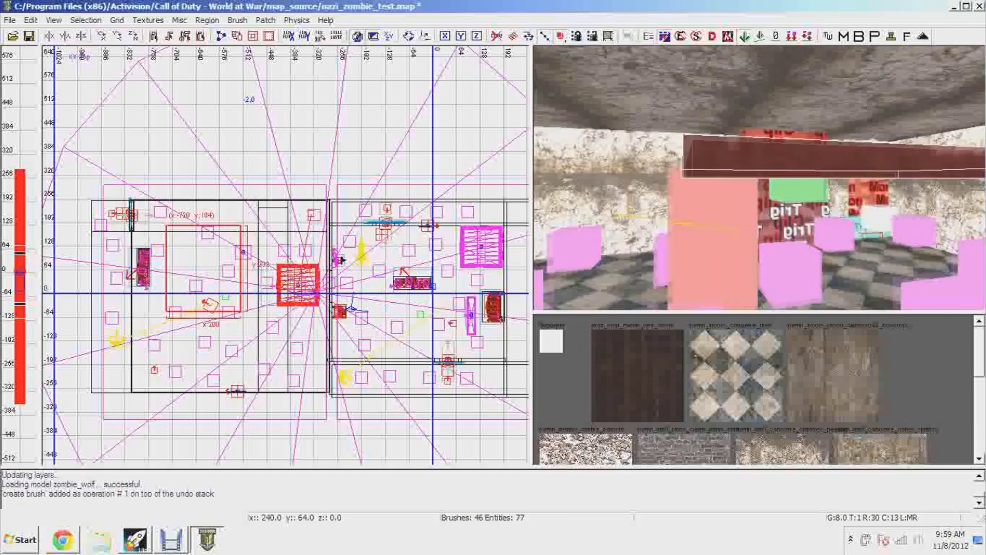
pyautogui.press('c')
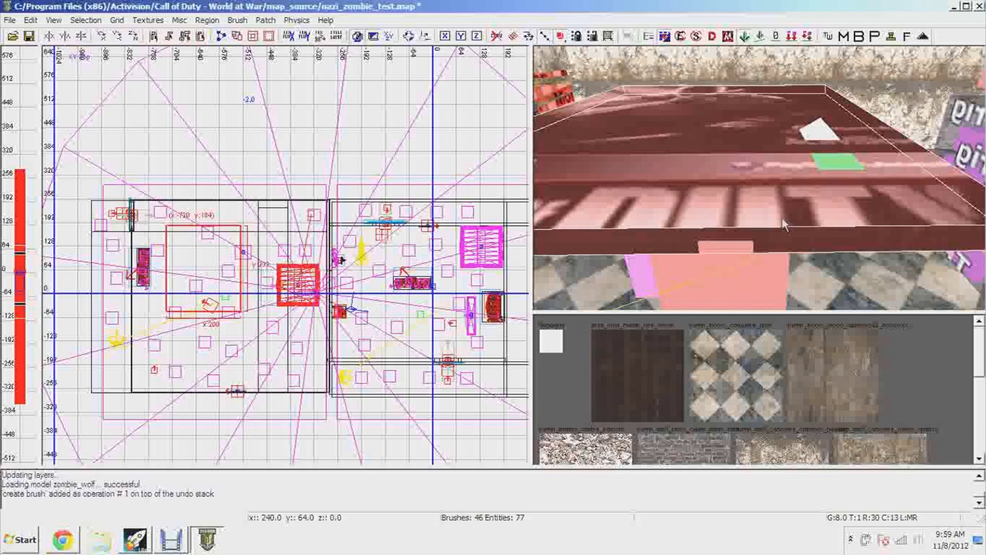
pyautogui.rightClick(788, 219)
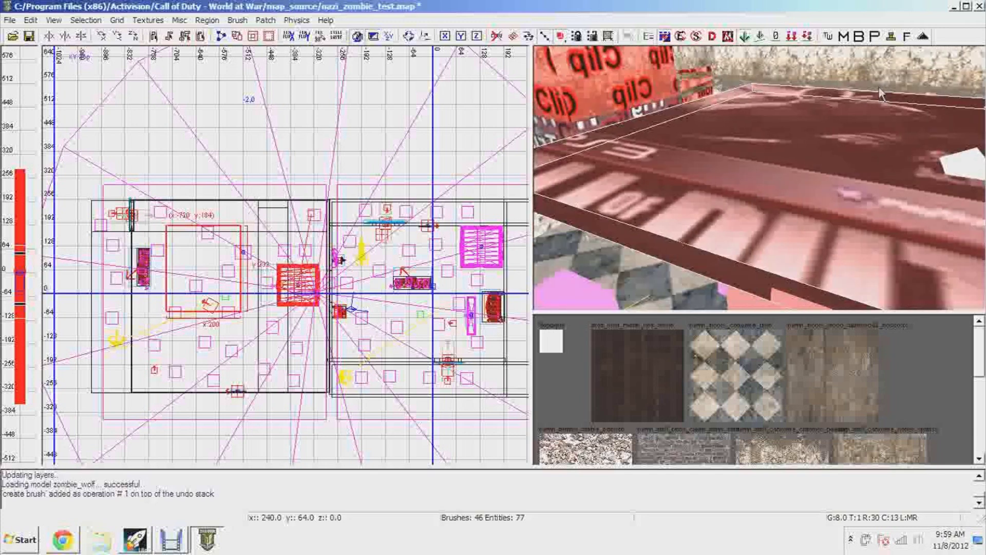
pyautogui.scroll(4, 263, 312)
pyautogui.moveTo(263, 313); pyautogui.dragTo(531, 355)
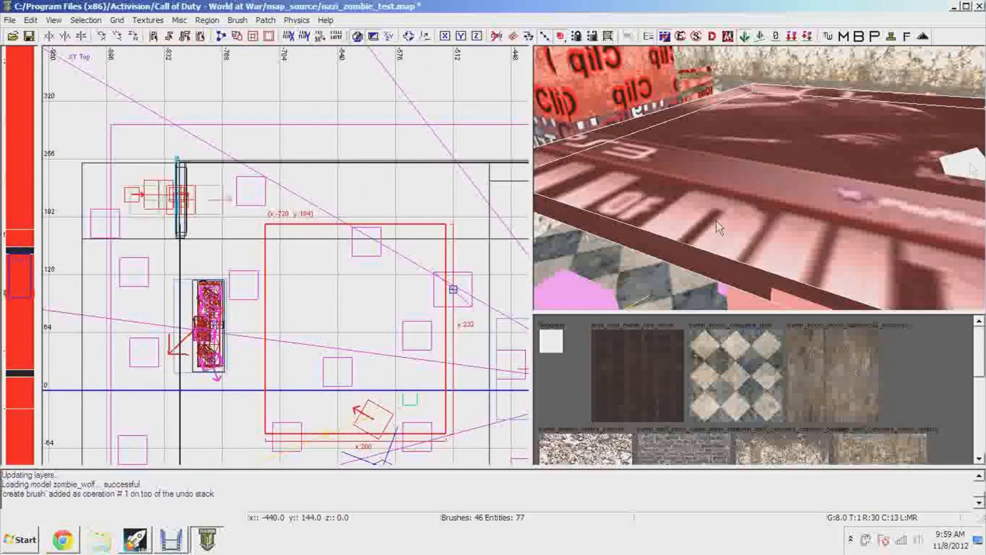
pyautogui.rightClick(864, 181)
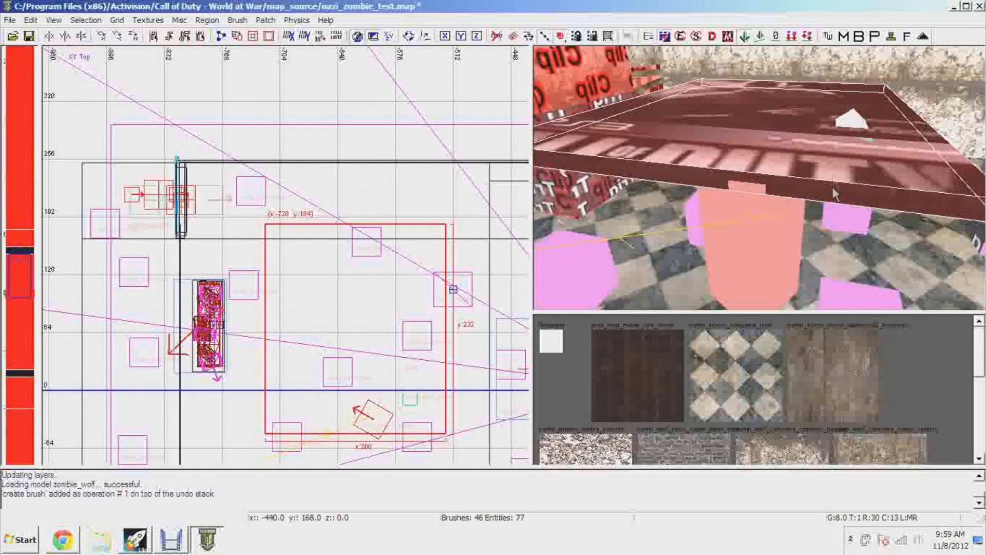
pyautogui.moveTo(835, 192); pyautogui.dragTo(834, 72)
# Step: Stretch the poster brush's sides to 256 by 256 units so that one full bo2 cover fits its upper face
pyautogui.rightClick(827, 147)
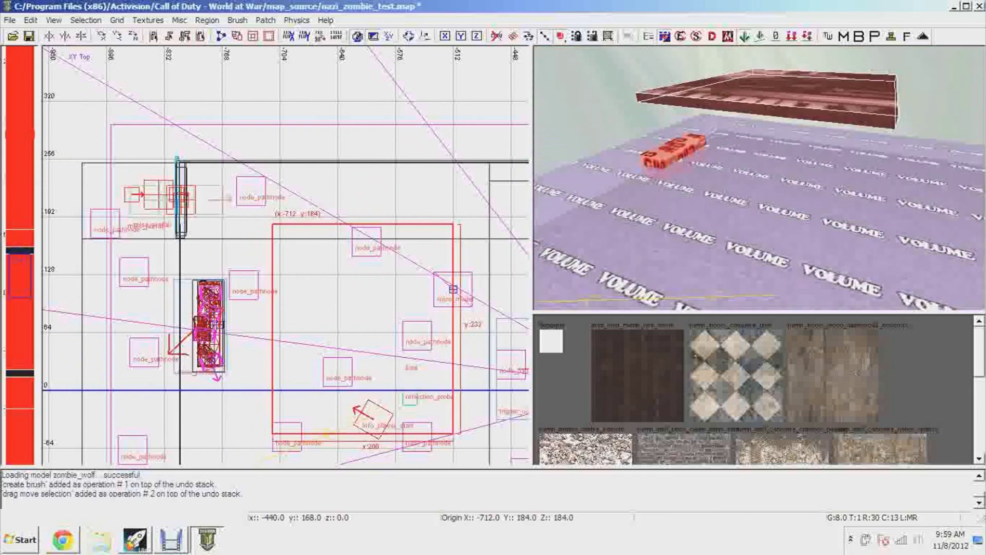
pyautogui.rightClick(827, 147)
pyautogui.rightClick(826, 147)
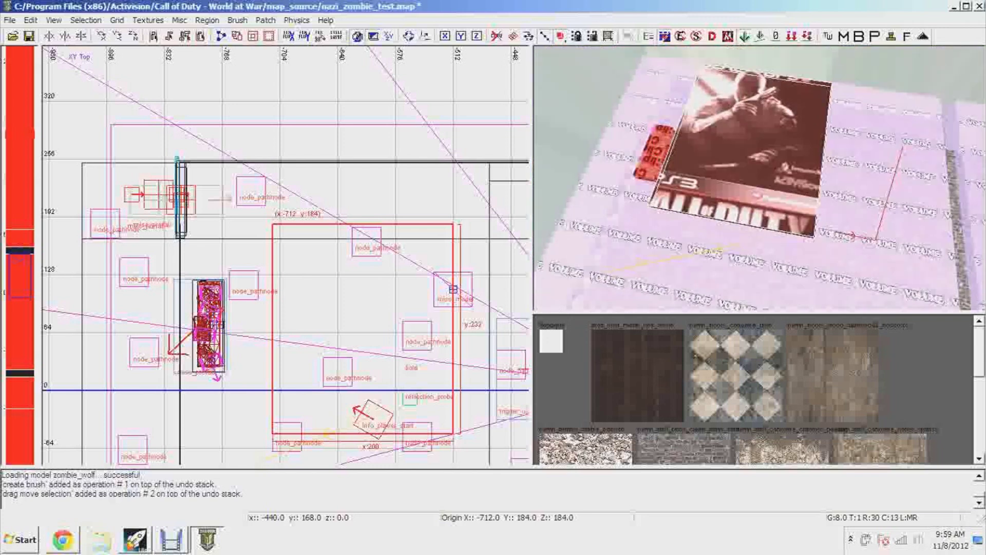
pyautogui.rightClick(405, 340)
pyautogui.moveTo(359, 442); pyautogui.dragTo(364, 403)
pyautogui.moveTo(469, 307)
pyautogui.mouseDown()
pyautogui.moveTo(478, 305)
pyautogui.moveTo(470, 300)
pyautogui.mouseUp()
pyautogui.moveTo(171, 274)
pyautogui.mouseDown()
pyautogui.moveTo(65, 277)
pyautogui.moveTo(271, 305)
pyautogui.moveTo(346, 296)
pyautogui.mouseUp()
pyautogui.moveTo(389, 225)
pyautogui.mouseDown()
pyautogui.moveTo(355, 273)
pyautogui.moveTo(167, 299)
pyautogui.moveTo(398, 205)
pyautogui.moveTo(418, 171)
pyautogui.mouseUp()
pyautogui.moveTo(755, 187)
pyautogui.mouseDown()
pyautogui.moveTo(755, 159)
pyautogui.moveTo(755, 175)
pyautogui.mouseUp()
pyautogui.moveTo(328, 159); pyautogui.dragTo(335, 157)
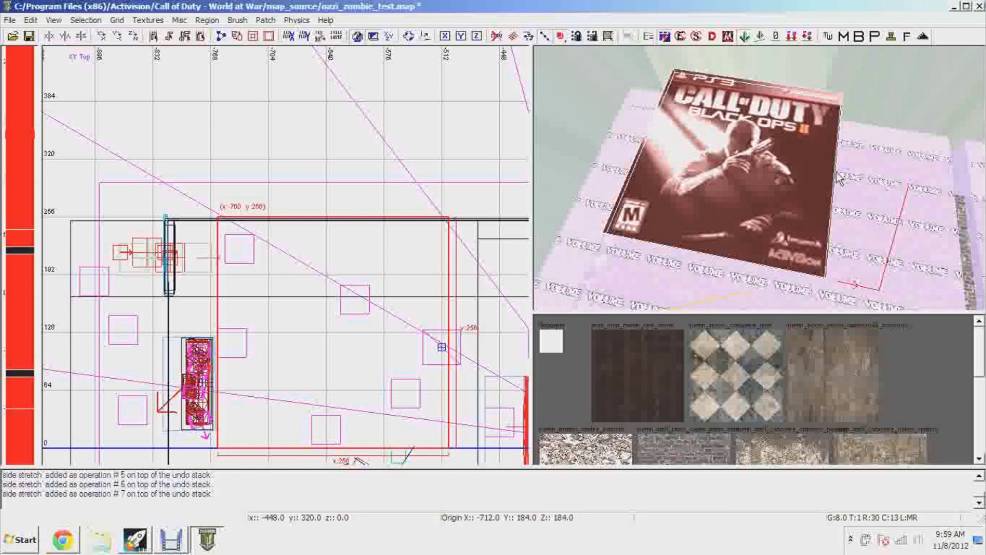
# Step: Set the bo2 texture's horizontal and vertical stretch to 0.20 on the poster brush
pyautogui.press('s')
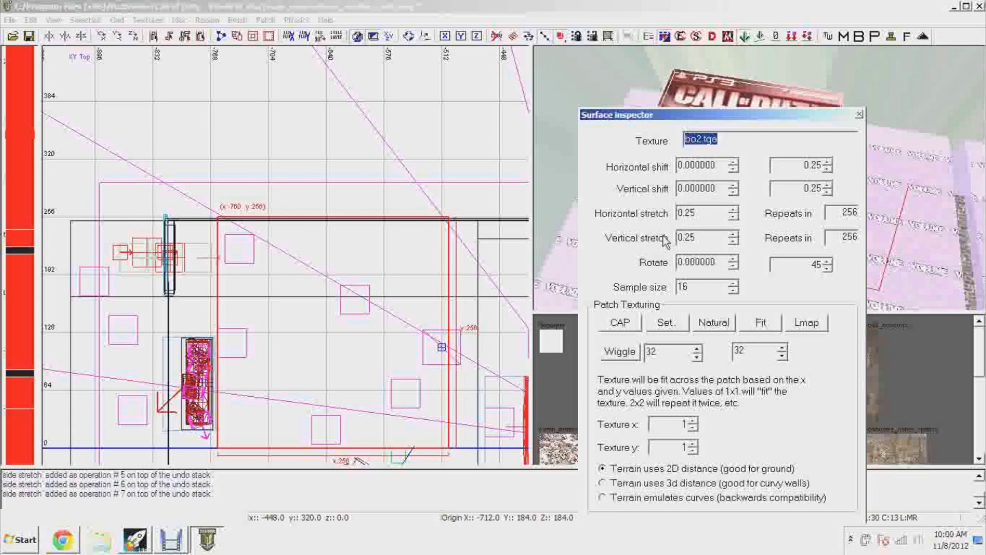
pyautogui.click(702, 217)
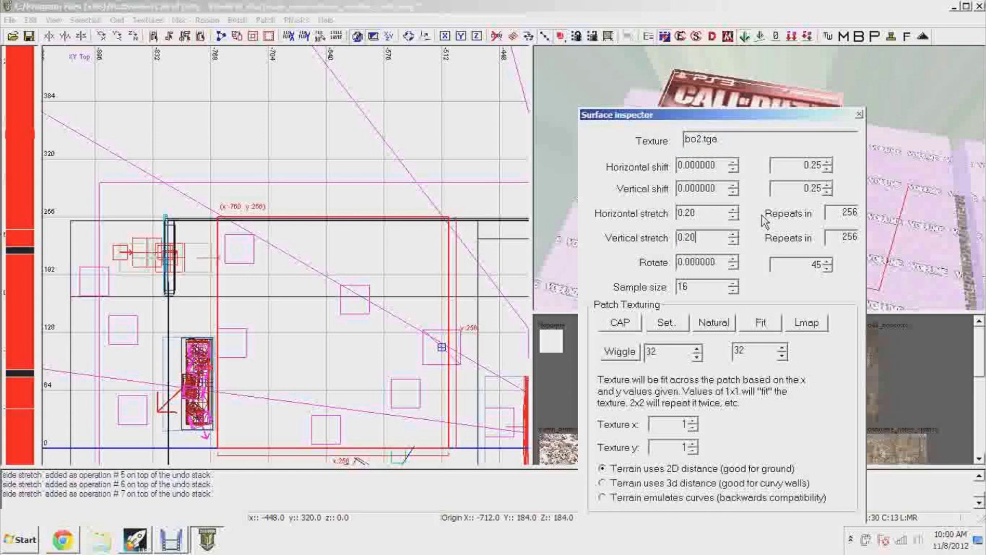
pyautogui.press('Return')
pyautogui.click(859, 115)
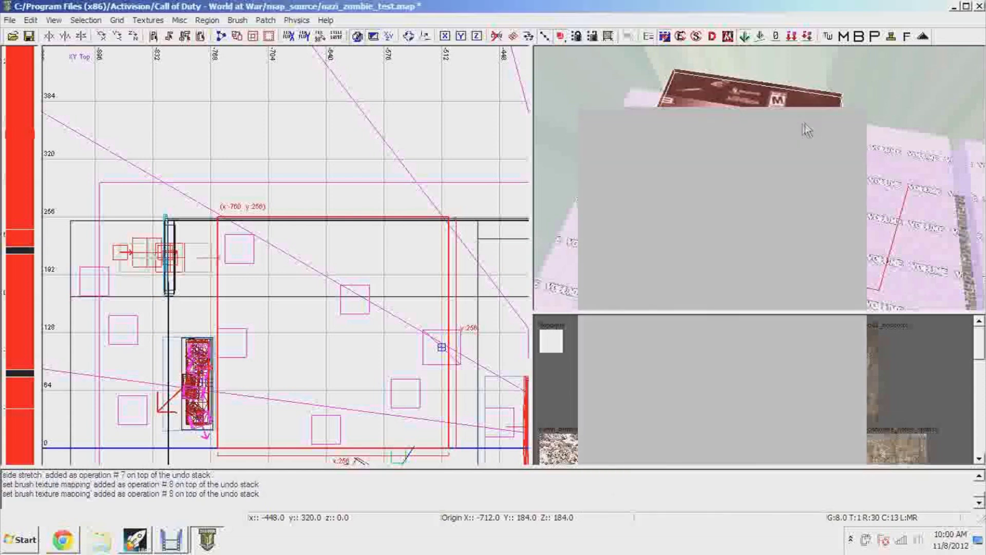
# Step: Shrink the poster brush to about 208 by 208 units around a single complete cover image
pyautogui.rightClick(794, 103)
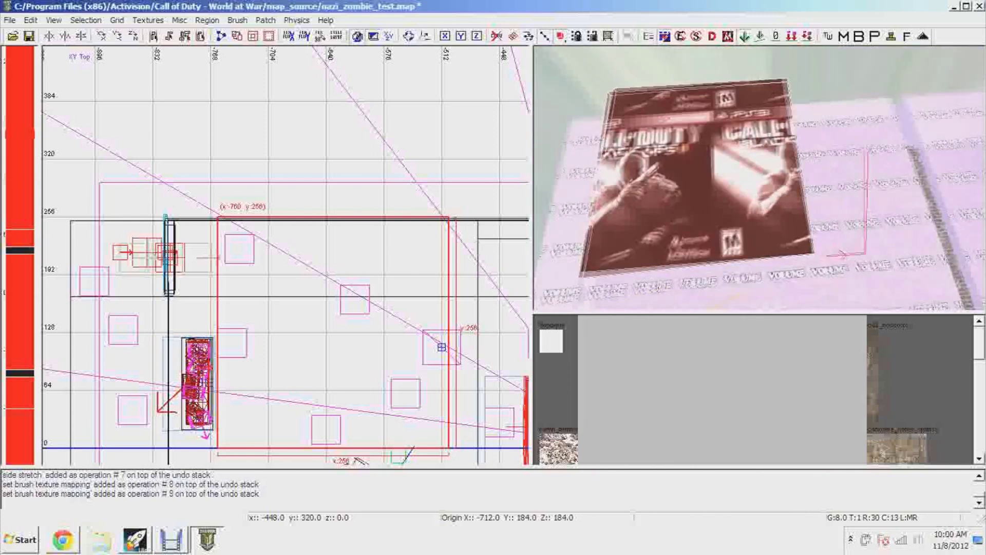
pyautogui.moveTo(817, 114)
pyautogui.mouseDown()
pyautogui.moveTo(904, 126)
pyautogui.moveTo(883, 133)
pyautogui.mouseUp()
pyautogui.moveTo(568, 177)
pyautogui.mouseDown()
pyautogui.moveTo(673, 181)
pyautogui.moveTo(678, 171)
pyautogui.mouseUp()
pyautogui.moveTo(763, 53); pyautogui.dragTo(772, 86)
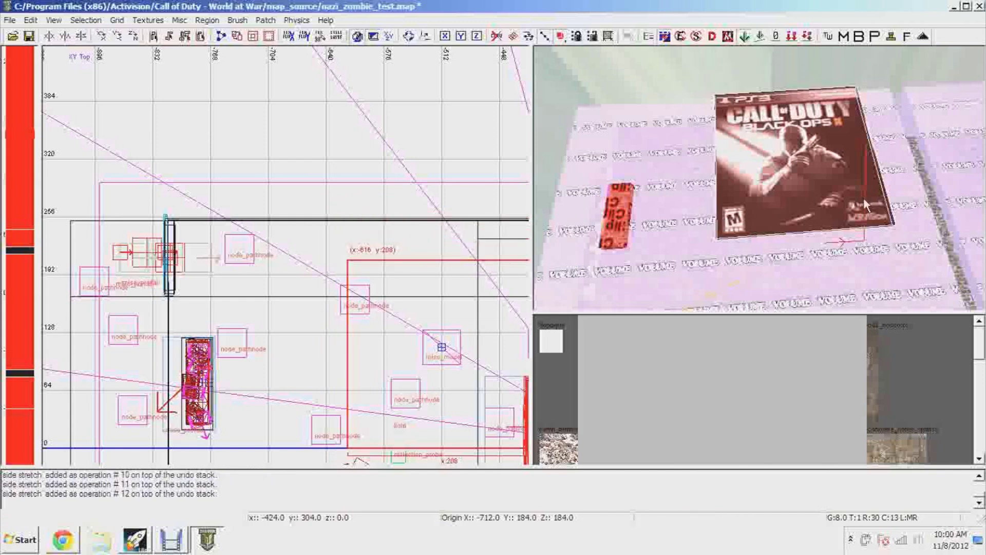
# Step: Set the bo2 texture's horizontal and vertical stretch to 0.1 on the poster brush
pyautogui.press('s')
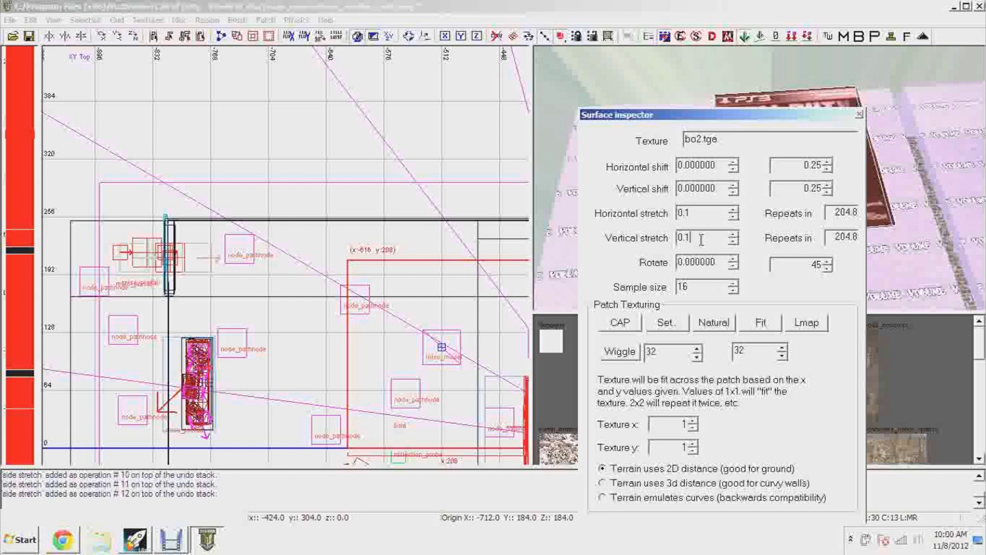
pyautogui.press('Return')
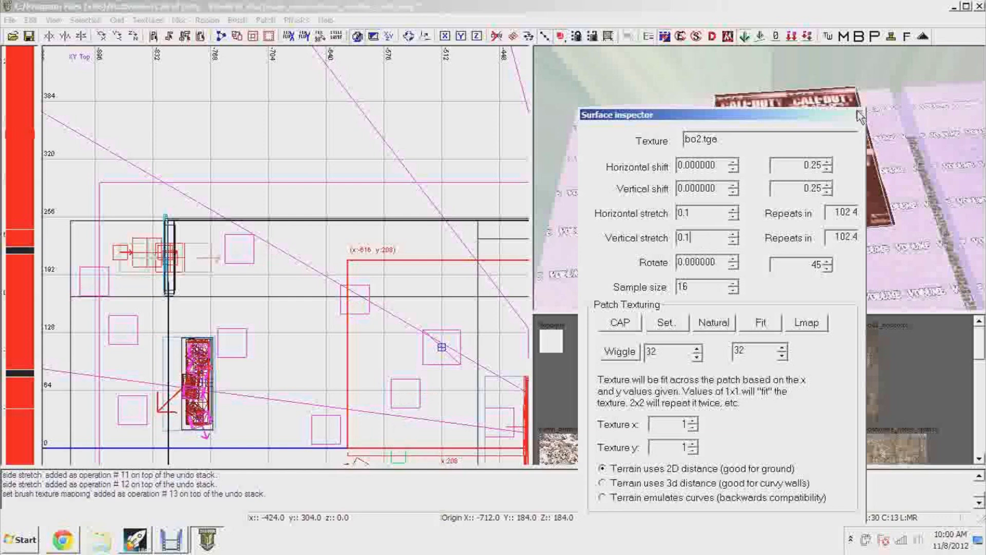
pyautogui.click(859, 114)
# Step: Shrink the poster brush to 104 by 104 units around a single copy of the cover
pyautogui.moveTo(869, 230); pyautogui.dragTo(856, 188)
pyautogui.rightClick(719, 210)
pyautogui.moveTo(719, 212); pyautogui.dragTo(775, 218)
pyautogui.rightClick(776, 218)
pyautogui.moveTo(759, 179)
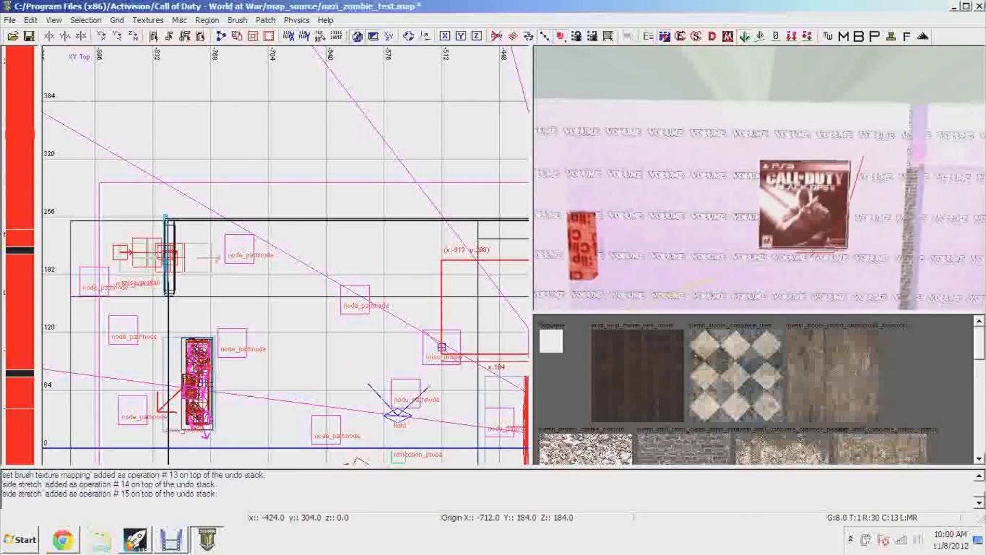
# Step: Set the grid size to 1, trim the poster brush's upper edge by about one unit, and deselect the brush
pyautogui.moveTo(507, 282); pyautogui.dragTo(452, 292)
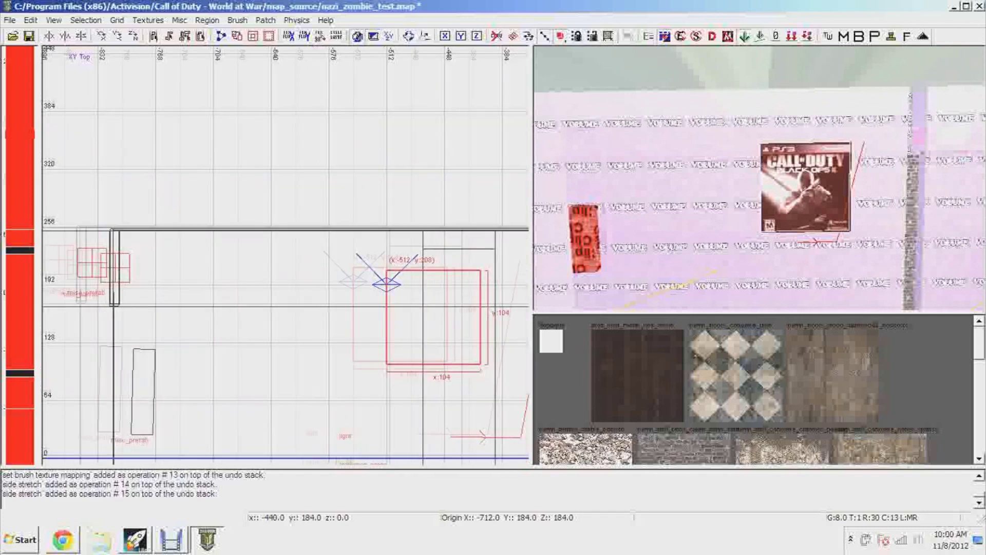
pyautogui.scroll(5, 288, 257)
pyautogui.click(118, 20)
pyautogui.click(130, 59)
pyautogui.scroll(7, 876, 170)
pyautogui.rightClick(876, 171)
pyautogui.click(833, 144)
pyautogui.scroll(-2, 834, 144)
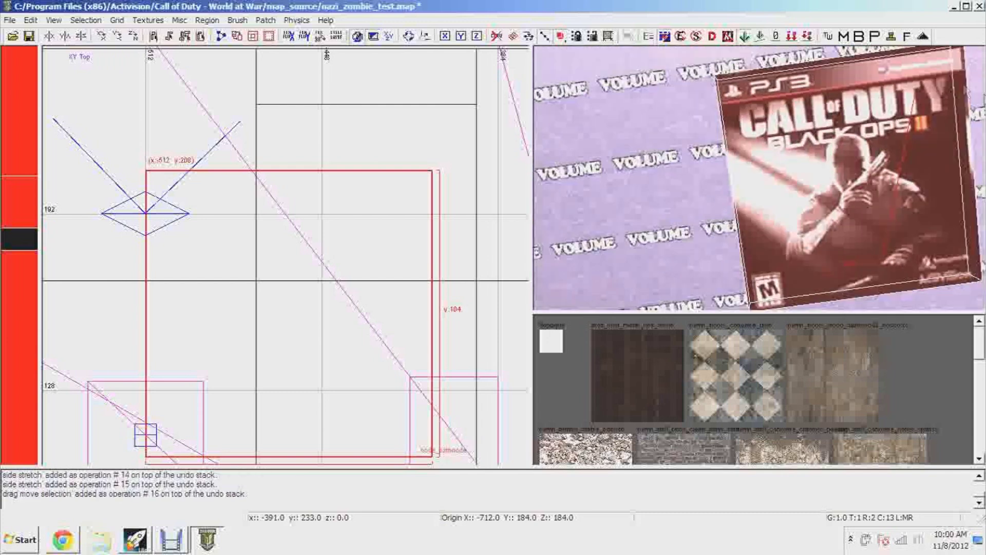
pyautogui.moveTo(818, 52); pyautogui.dragTo(814, 55)
pyautogui.press('Escape')
pyautogui.rightClick(815, 55)
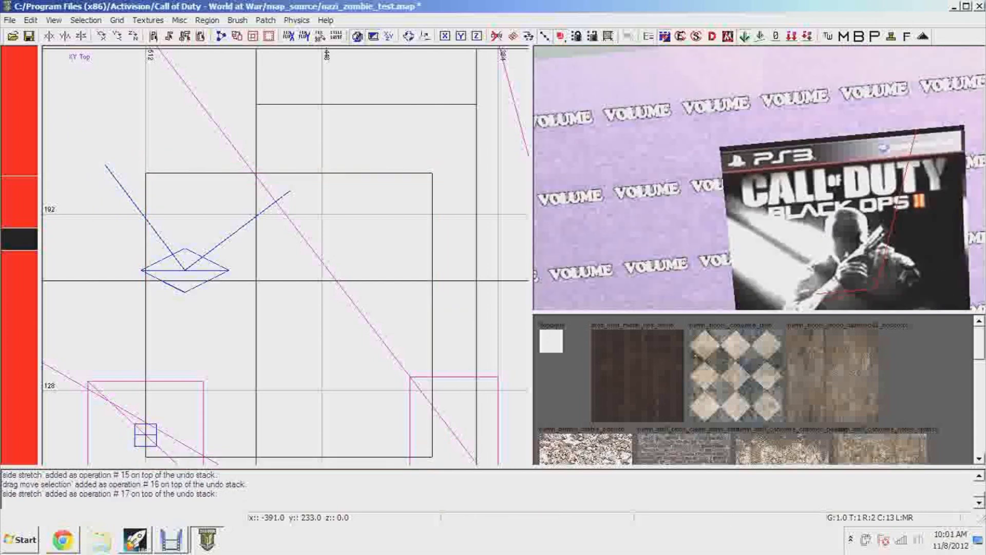
pyautogui.keyDown('shift'); pyautogui.click(942, 122); pyautogui.keyUp('shift')
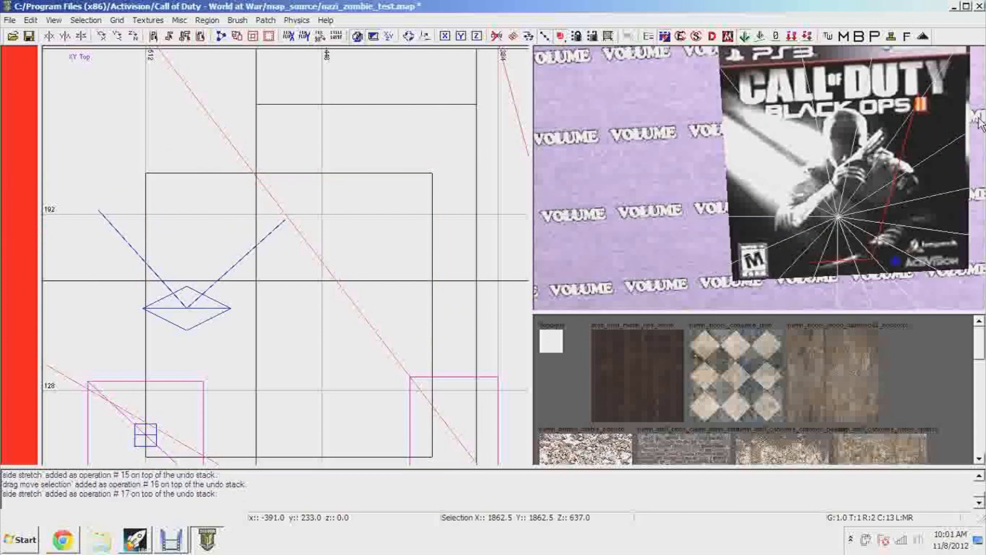
pyautogui.press('Escape')
pyautogui.rightClick(899, 149)
pyautogui.keyDown('shift'); pyautogui.click(787, 120); pyautogui.keyUp('shift')
pyautogui.press('Escape')
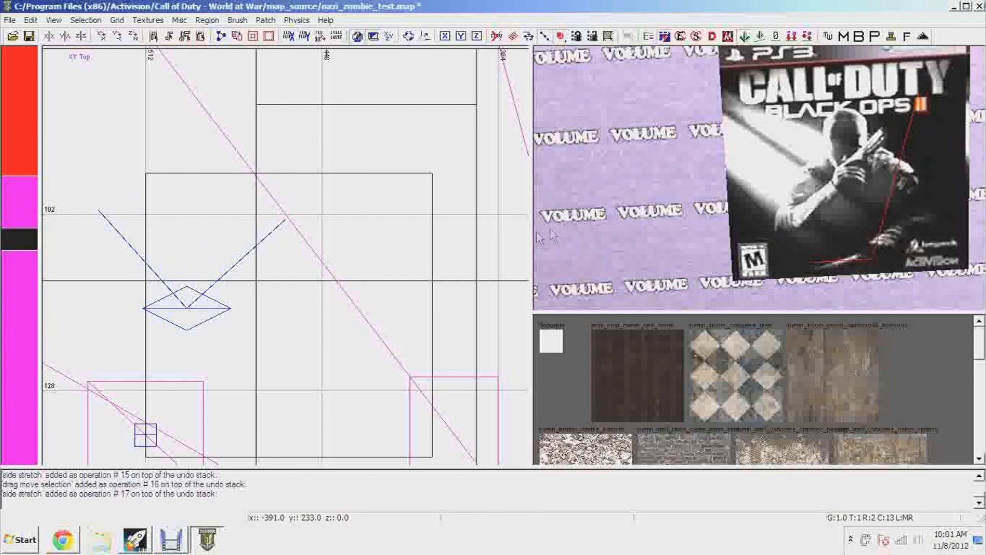
pyautogui.scroll(-5, 794, 171)
pyautogui.keyDown('shift'); pyautogui.click(794, 171); pyautogui.keyUp('shift')
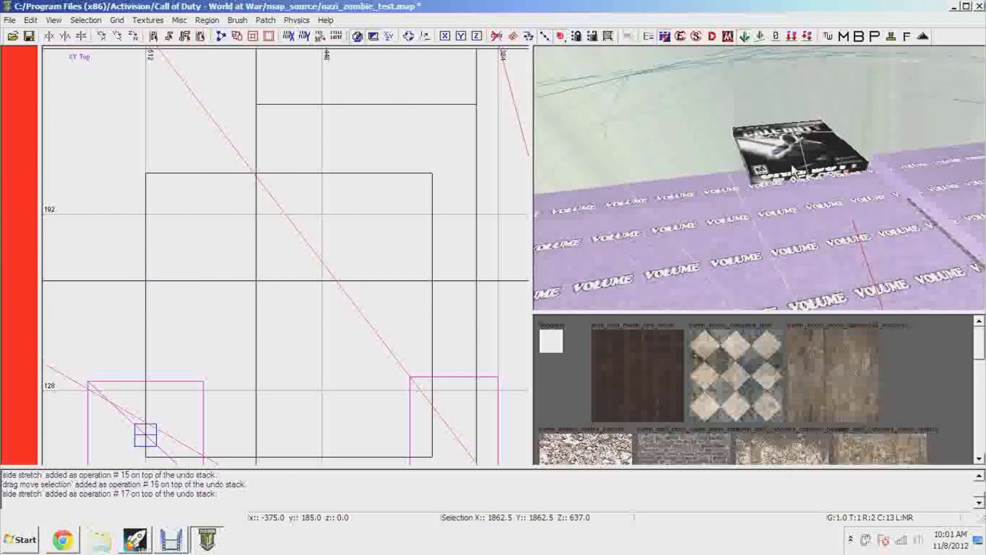
pyautogui.press('Escape')
pyautogui.rightClick(790, 184)
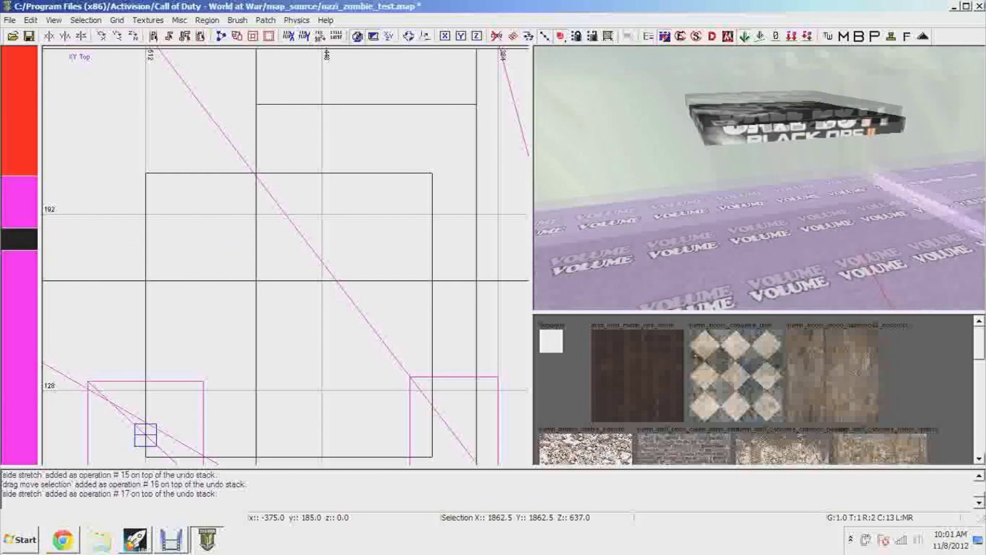
pyautogui.keyDown('shift'); pyautogui.click(782, 180); pyautogui.keyUp('shift')
pyautogui.rightClick(775, 208)
pyautogui.rightClick(762, 131)
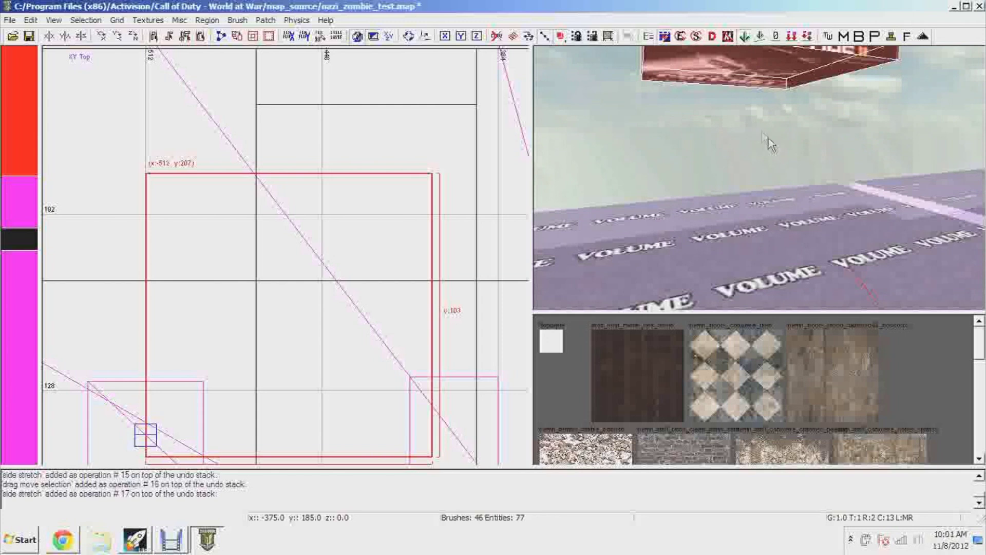
pyautogui.press('d')
pyautogui.press('d')
pyautogui.press('Escape')
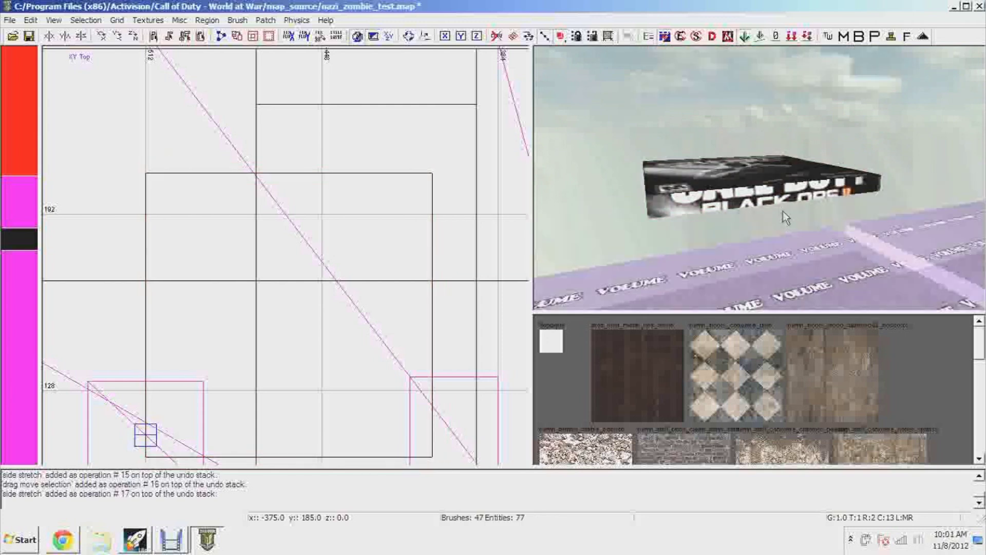
# Step: Apply the brown wood texture to the poster brush's side face that shows the game title, and deselect it
pyautogui.keyDown('ctrl'); pyautogui.keyDown('shift'); pyautogui.click(785, 208); pyautogui.keyUp('shift'); pyautogui.keyUp('ctrl')
pyautogui.click(832, 347)
pyautogui.press('`')
pyautogui.press('Escape')
pyautogui.press('d')
# Step: Select the poster brush and move it over the middle of the room, to about x -672, y 100.5
pyautogui.keyDown('shift'); pyautogui.click(766, 254); pyautogui.keyUp('shift')
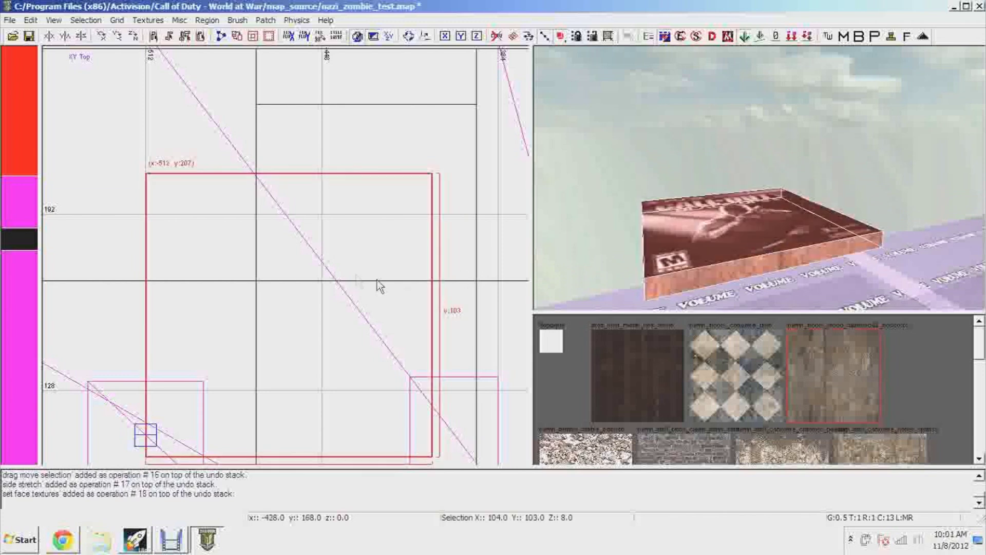
pyautogui.scroll(-5, 405, 279)
pyautogui.moveTo(414, 247); pyautogui.dragTo(322, 308)
pyautogui.rightClick(732, 256)
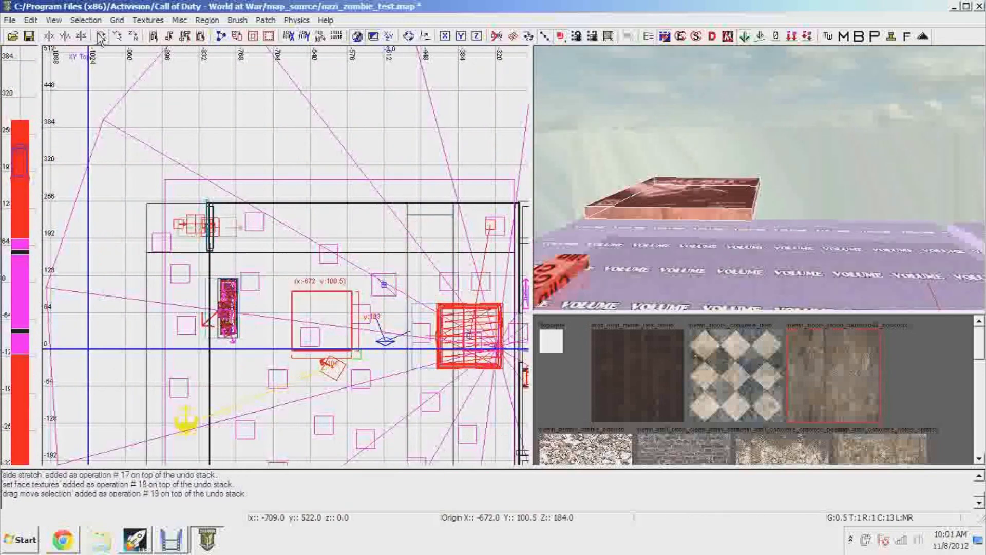
# Step: Stand the poster brush upright by rotating it once about the Y axis and three times about the X axis
pyautogui.click(117, 36)
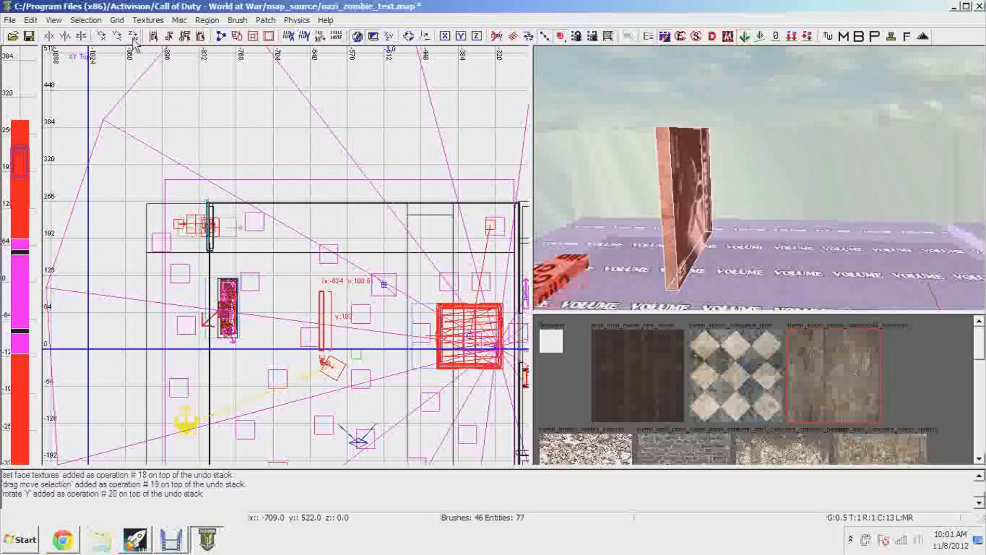
pyautogui.click(101, 36)
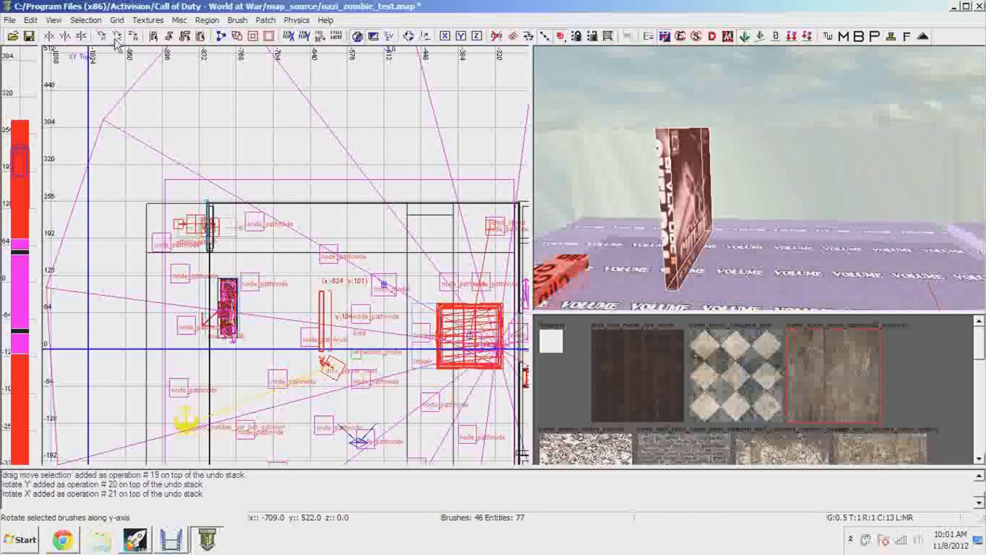
pyautogui.click(101, 36)
pyautogui.click(101, 36)
pyautogui.rightClick(708, 195)
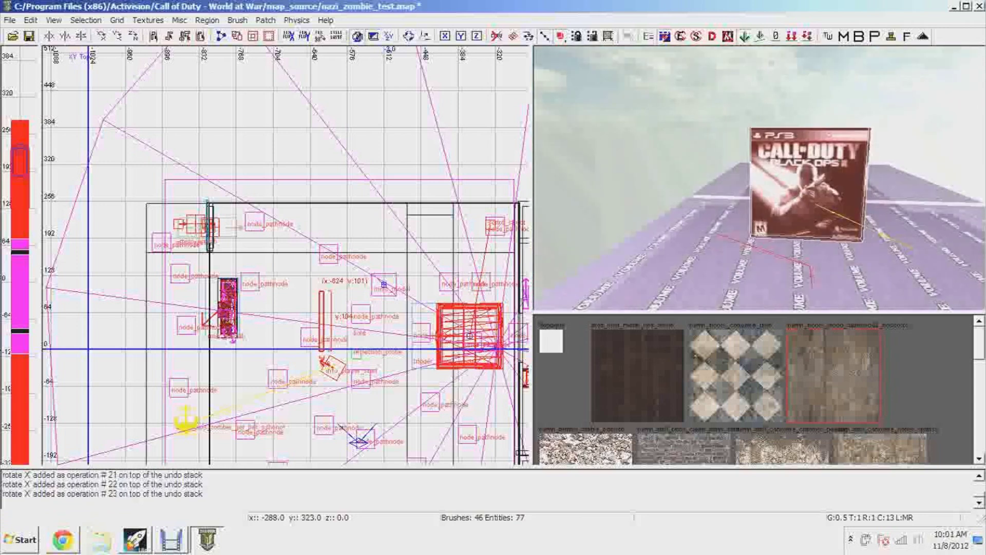
# Step: Lower the poster brush into the room, to about x -624, y 106, z 30.5
pyautogui.moveTo(771, 145); pyautogui.dragTo(763, 276)
pyautogui.rightClick(762, 276)
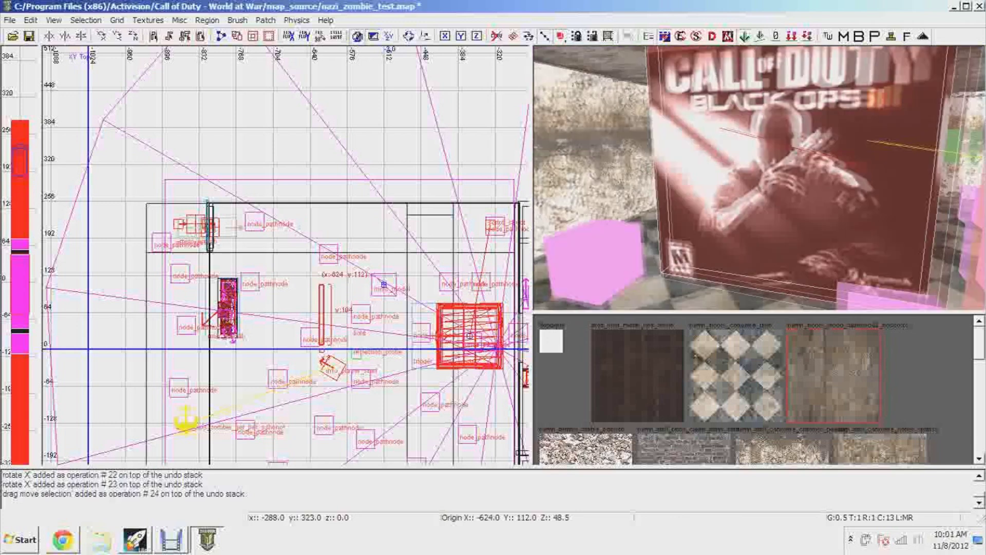
pyautogui.rightClick(762, 277)
pyautogui.moveTo(779, 221); pyautogui.dragTo(780, 239)
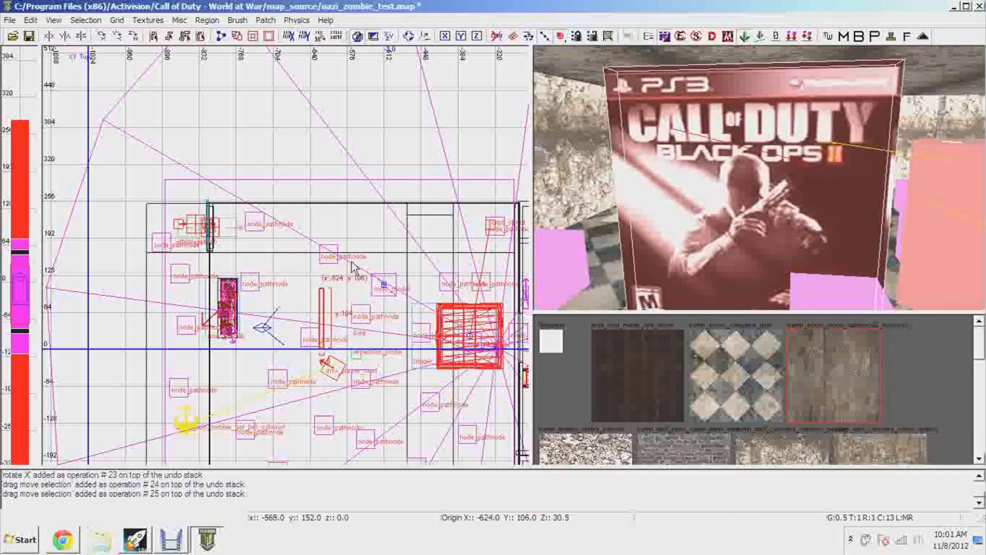
# Step: Rotate the poster brush three times about the Z axis to line it up with the room's long wall
pyautogui.scroll(3, 354, 268)
pyautogui.scroll(-1, 355, 267)
pyautogui.click(134, 37)
pyautogui.click(134, 37)
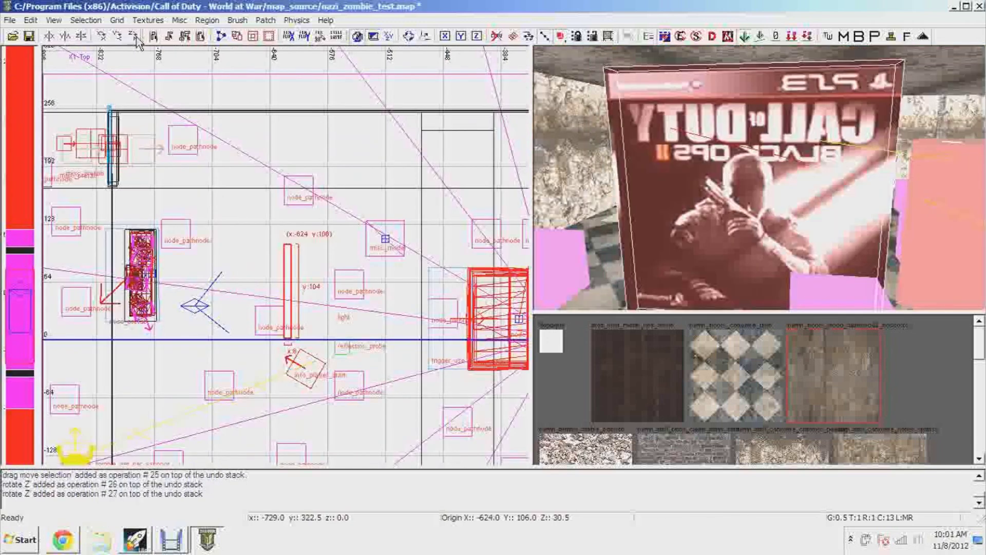
pyautogui.click(134, 37)
# Step: Place the poster brush flat against the room's long wall, raise it off the floor, and deselect it
pyautogui.moveTo(316, 293)
pyautogui.mouseDown()
pyautogui.moveTo(320, 148)
pyautogui.moveTo(297, 115)
pyautogui.mouseUp()
pyautogui.moveTo(721, 244); pyautogui.dragTo(713, 218)
pyautogui.press('Escape')
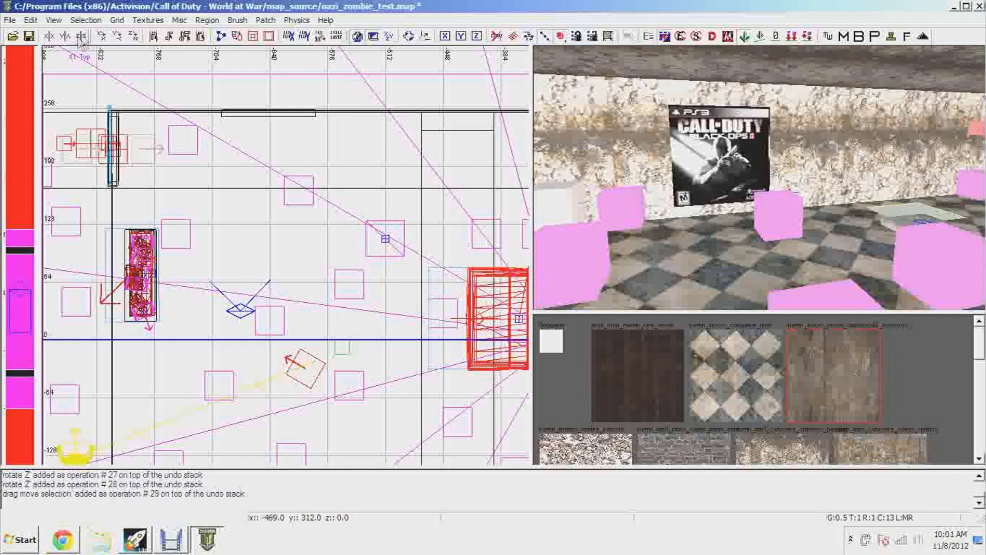
# Step: Save the map, close Radiant and switch to the Launcher
pyautogui.click(29, 36)
pyautogui.click(979, 6)
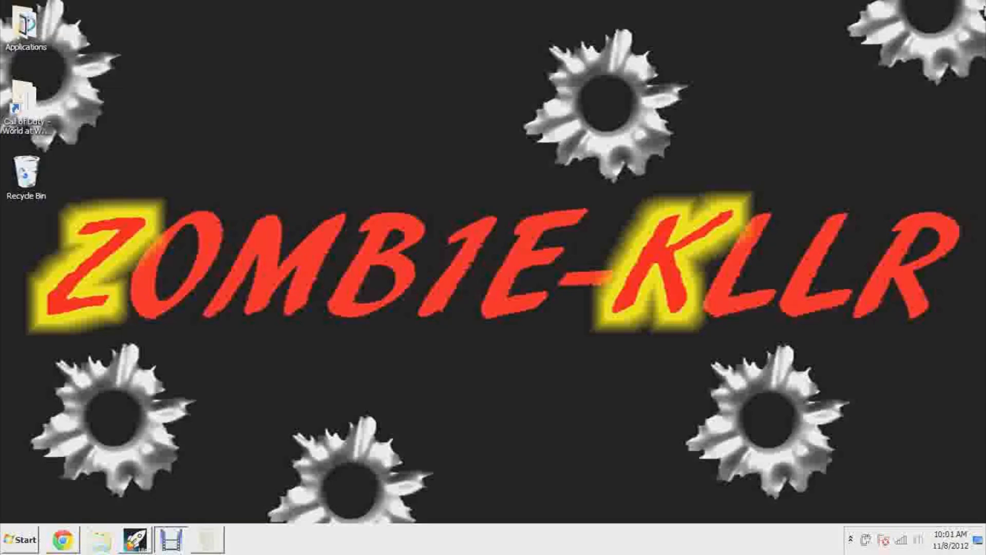
pyautogui.click(134, 539)
# Step: Choose nazi_zombie_test as the mod to build and enable building the mod.ff fastfile and the IWD file
pyautogui.click(389, 45)
pyautogui.click(509, 79)
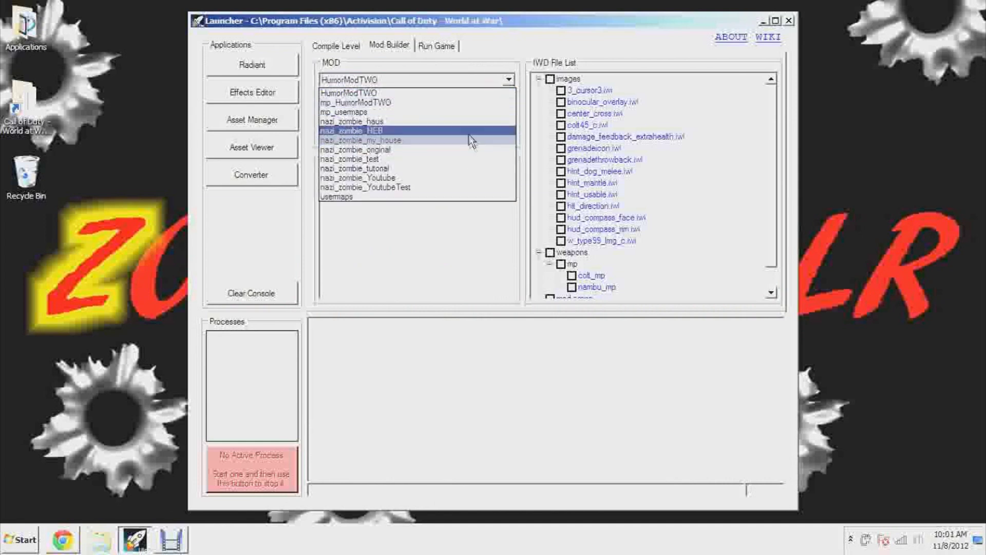
pyautogui.click(470, 159)
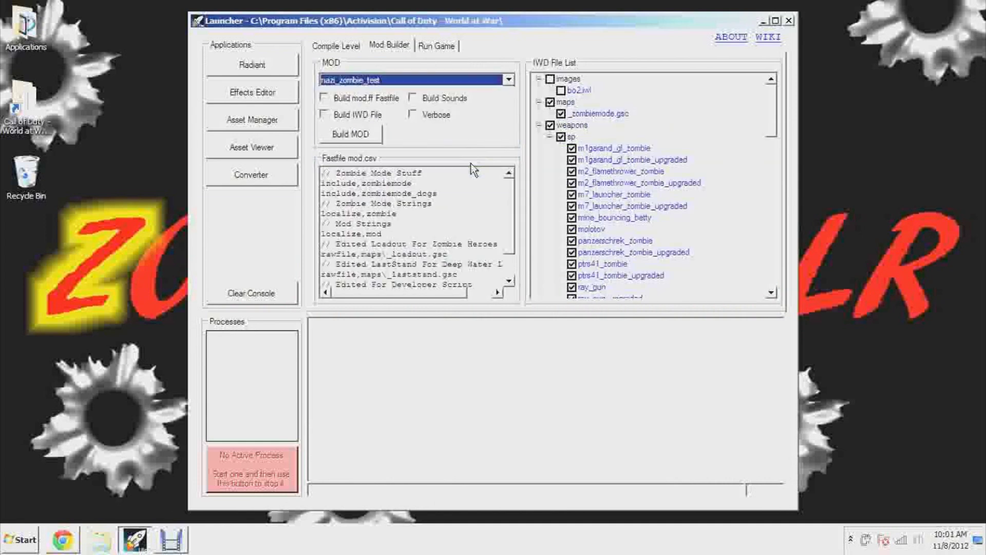
pyautogui.click(380, 99)
pyautogui.click(360, 115)
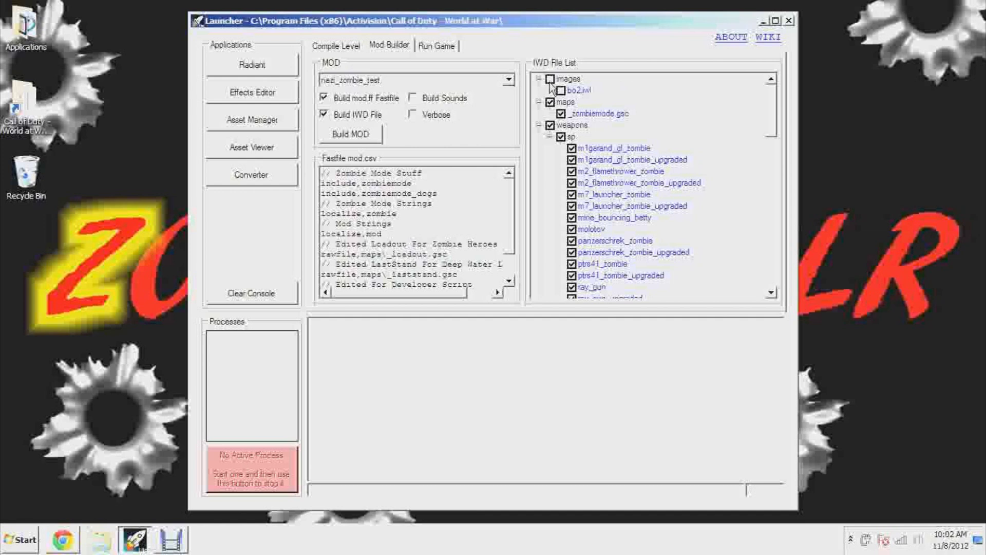
# Step: Include the images folder with bo2.iwi in the IWD file list and build the mod
pyautogui.scroll(-15, 770, 131)
pyautogui.scroll(15, 770, 131)
pyautogui.click(350, 134)
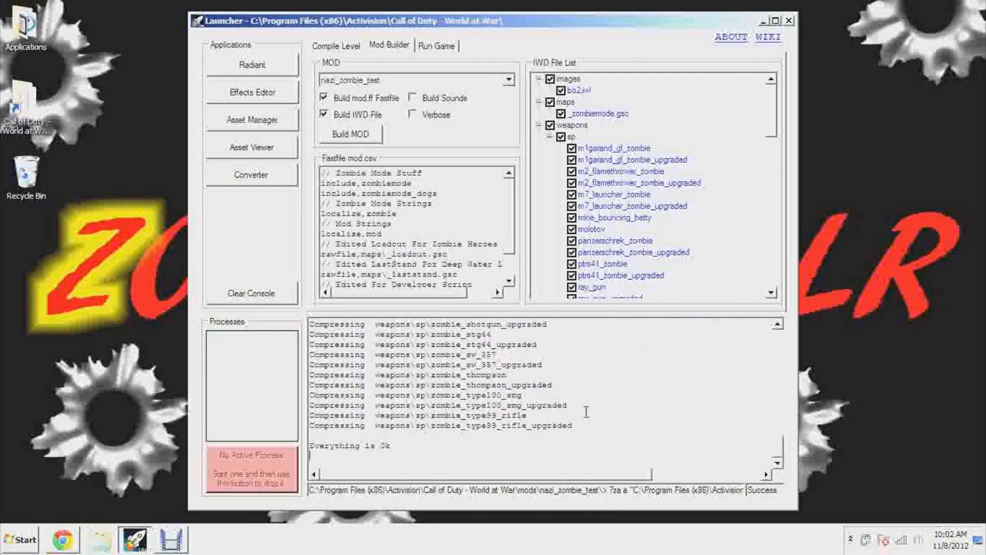
# Step: Compile the nazi_zombie_test level with its existing compile options
pyautogui.click(338, 46)
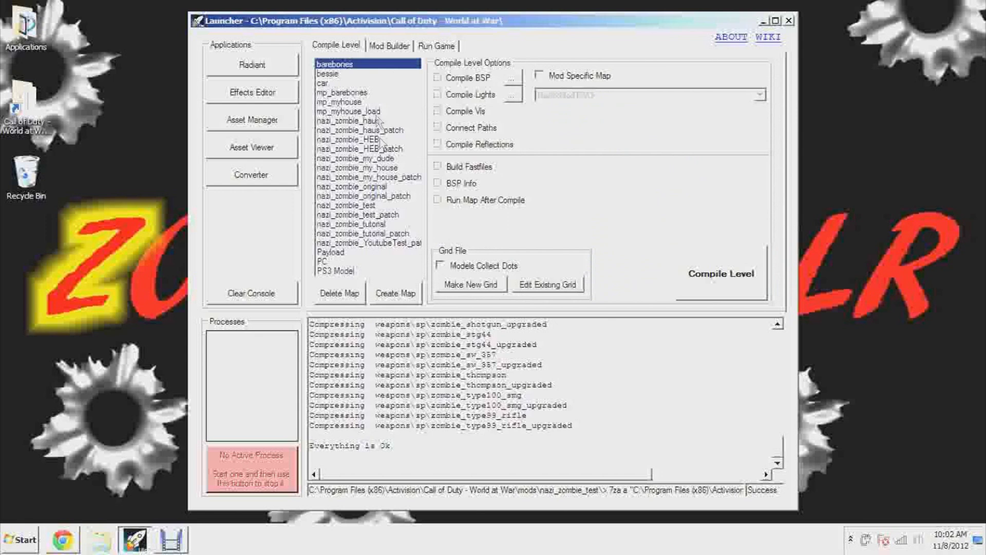
pyautogui.click(382, 205)
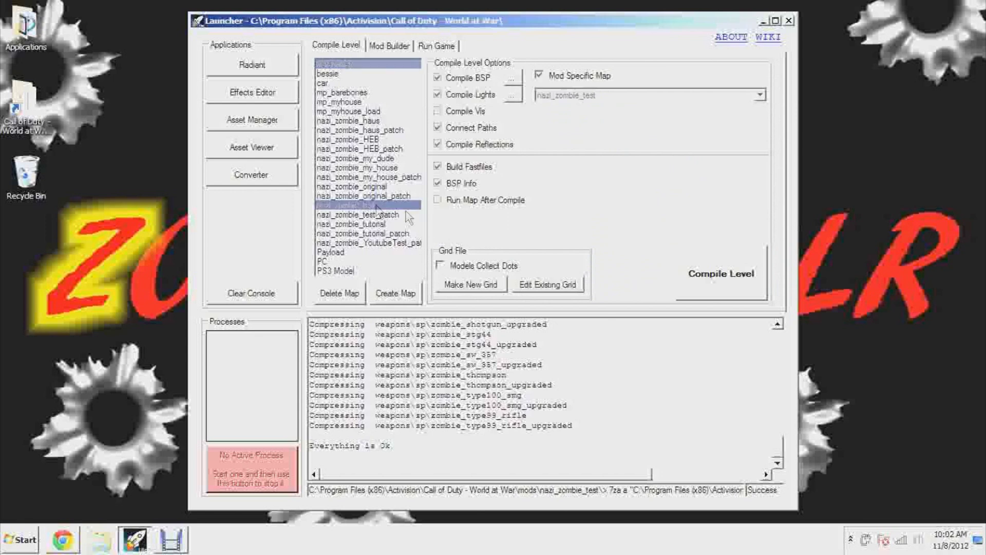
pyautogui.click(720, 285)
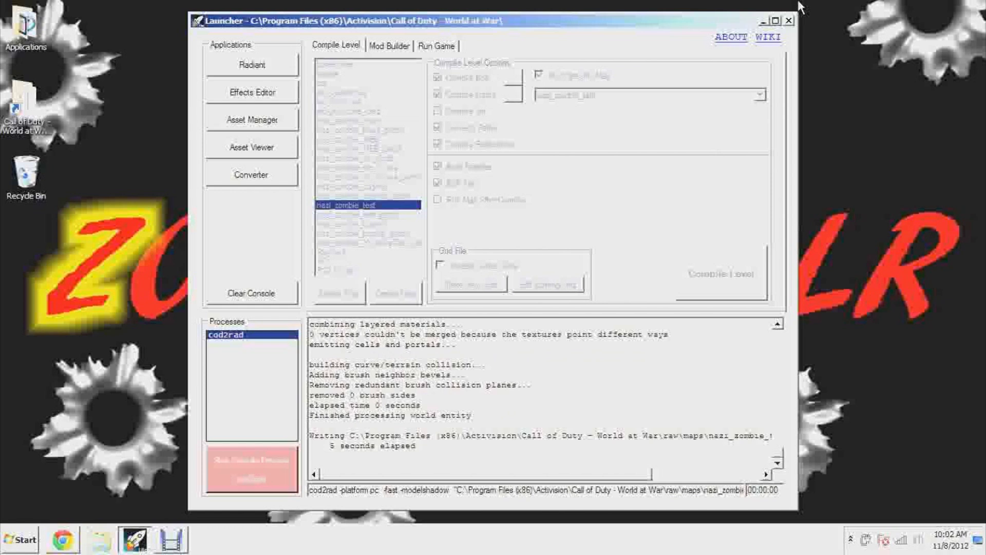
pyautogui.click(171, 539)
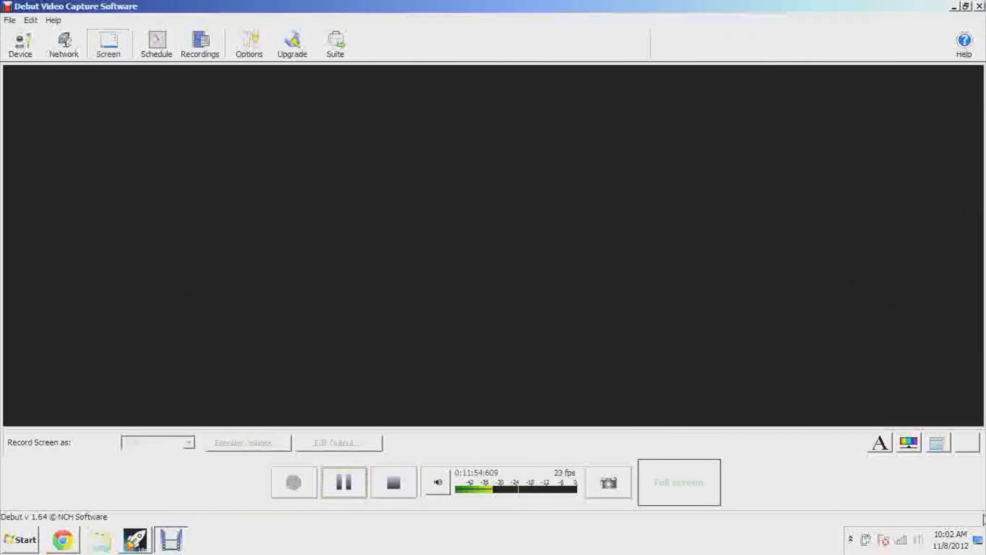
pyautogui.click(982, 537)
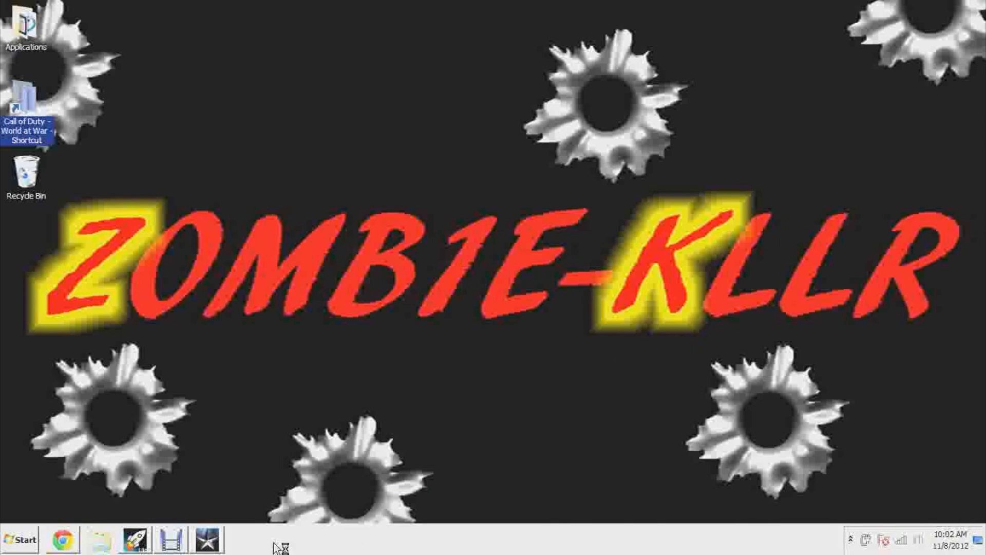
# Step: Switch back to the Launcher, set the mod to run to nazi_zombie_test, and run the game
pyautogui.click(136, 542)
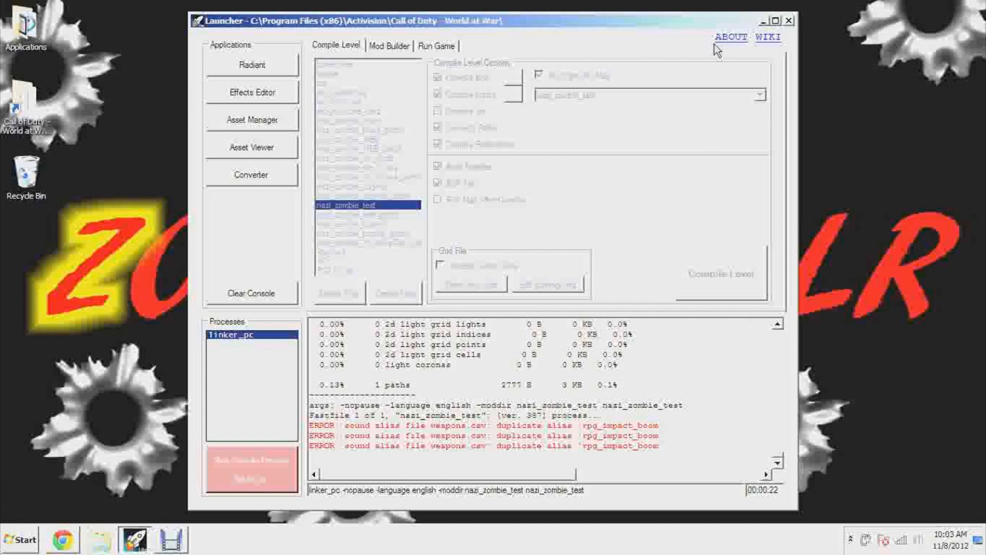
pyautogui.moveTo(679, 23)
pyautogui.mouseDown()
pyautogui.moveTo(740, 14)
pyautogui.moveTo(679, 14)
pyautogui.moveTo(684, 27)
pyautogui.mouseUp()
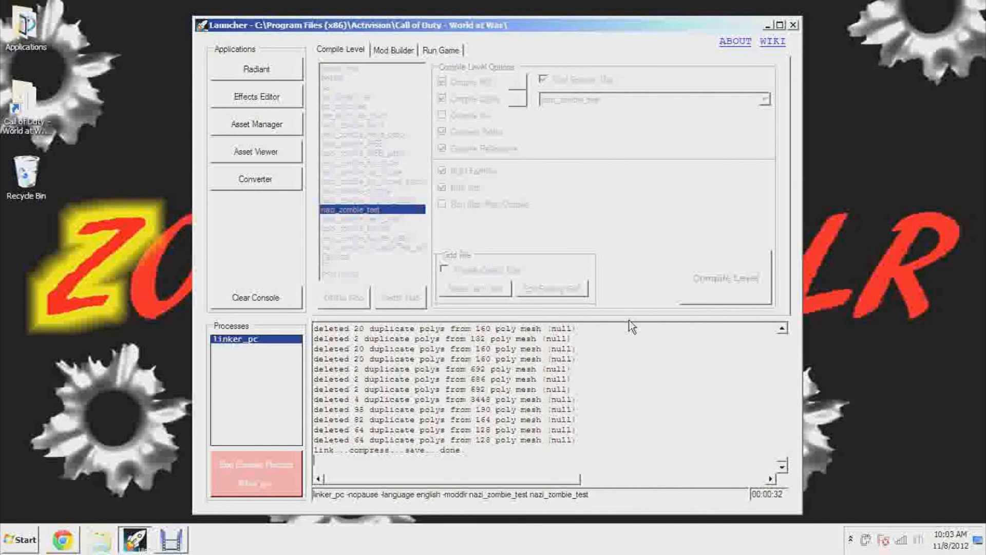
pyautogui.click(441, 50)
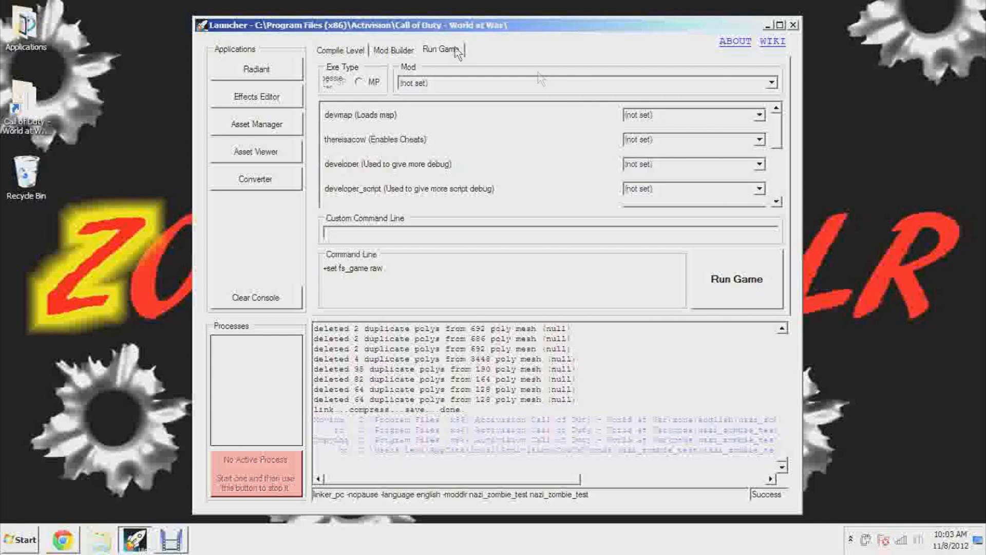
pyautogui.click(772, 83)
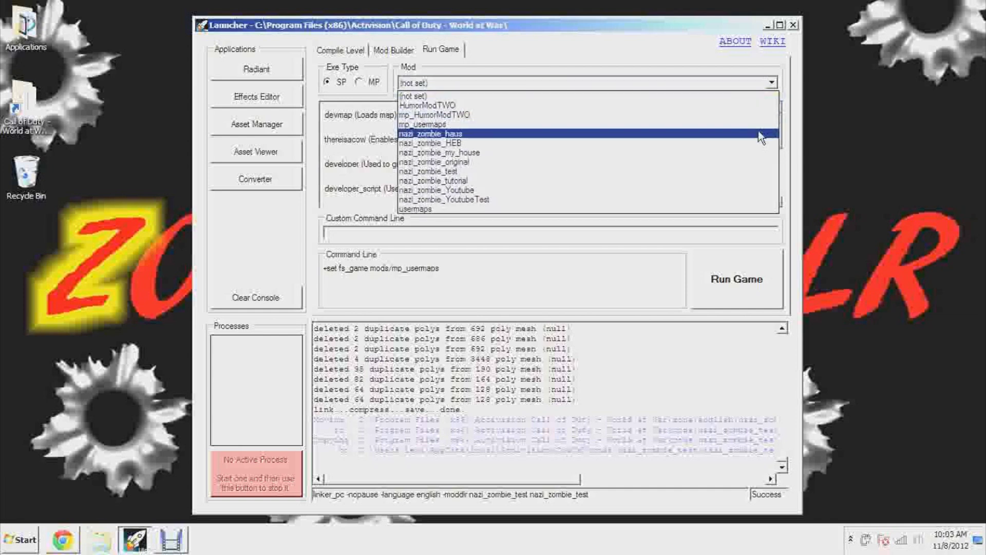
pyautogui.click(759, 171)
pyautogui.click(737, 279)
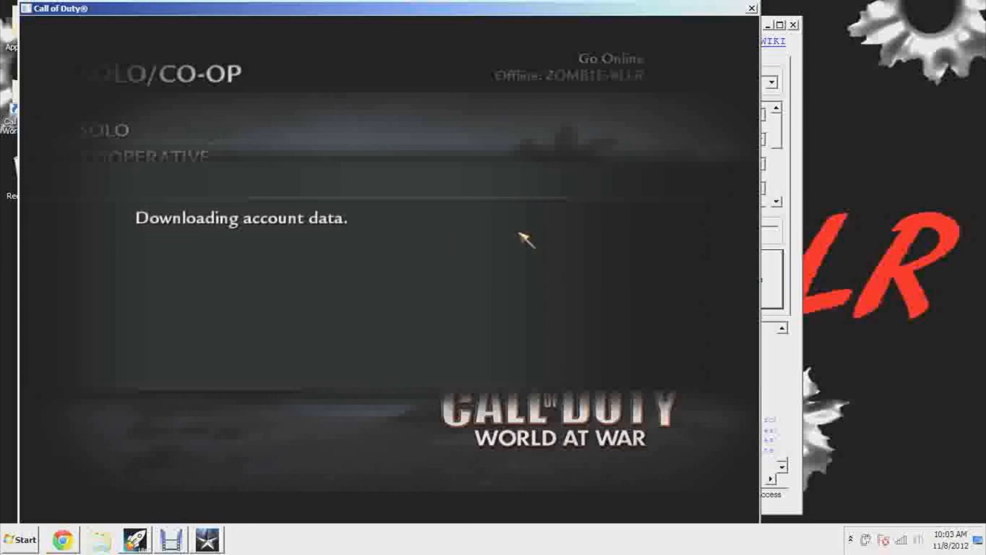
# Step: Load the level through the game console with "map nazi_zombie_test" and start the mission
pyautogui.press('`')
pyautogui.write('map nazi')
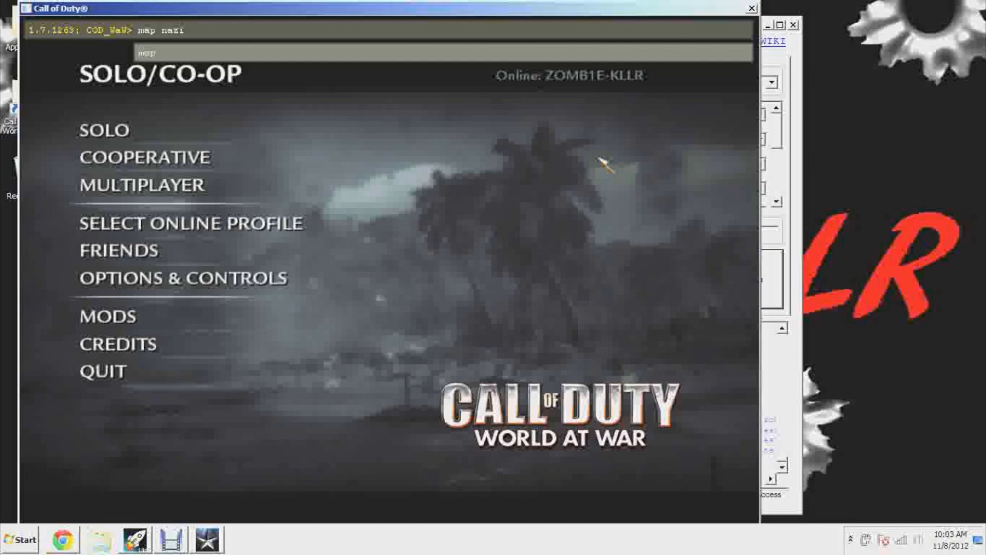
pyautogui.write('_zombie_test')
pyautogui.press('Return')
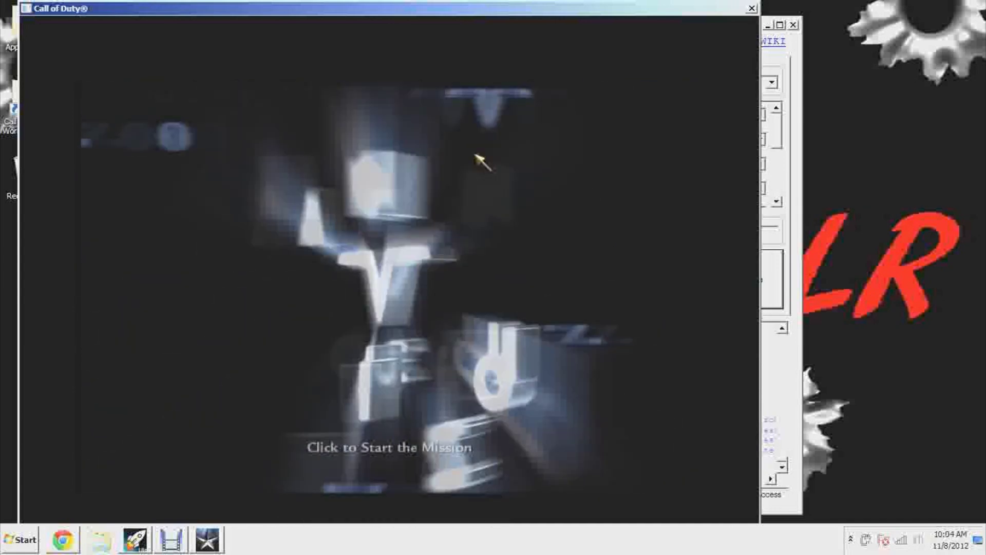
pyautogui.click(478, 160)
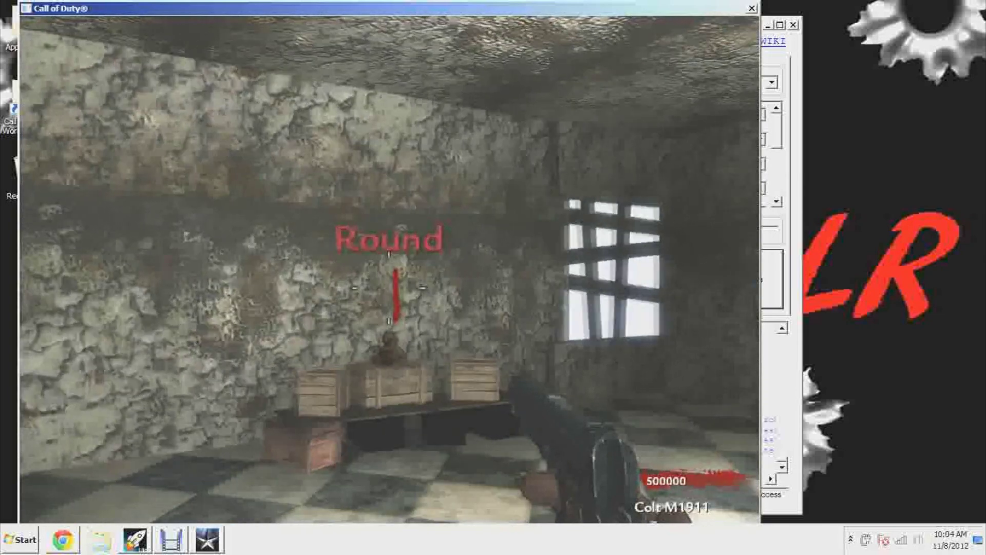
# Step: Walk through the room in the game and buy the PPSh-41
pyautogui.moveTo(396, 288)
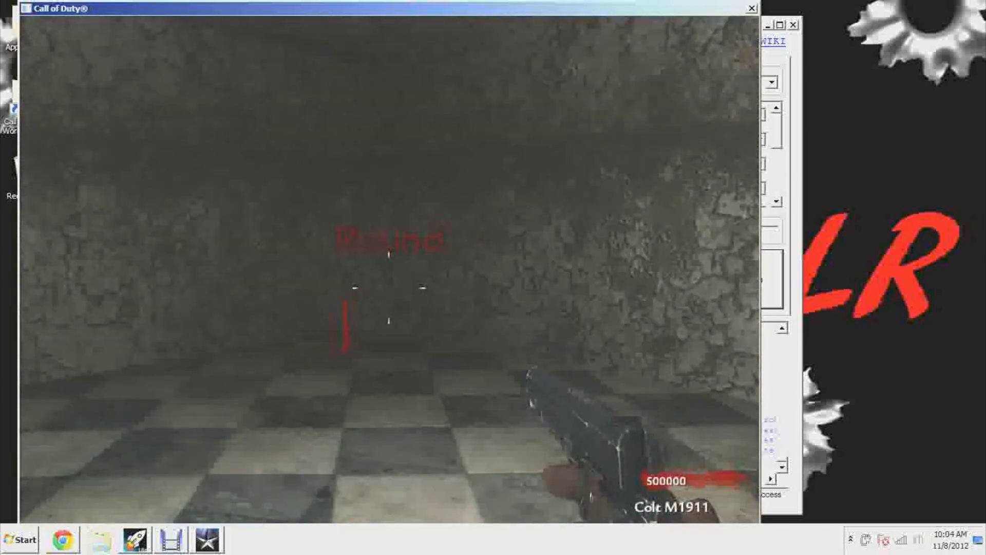
pyautogui.press('w')
pyautogui.press('f')
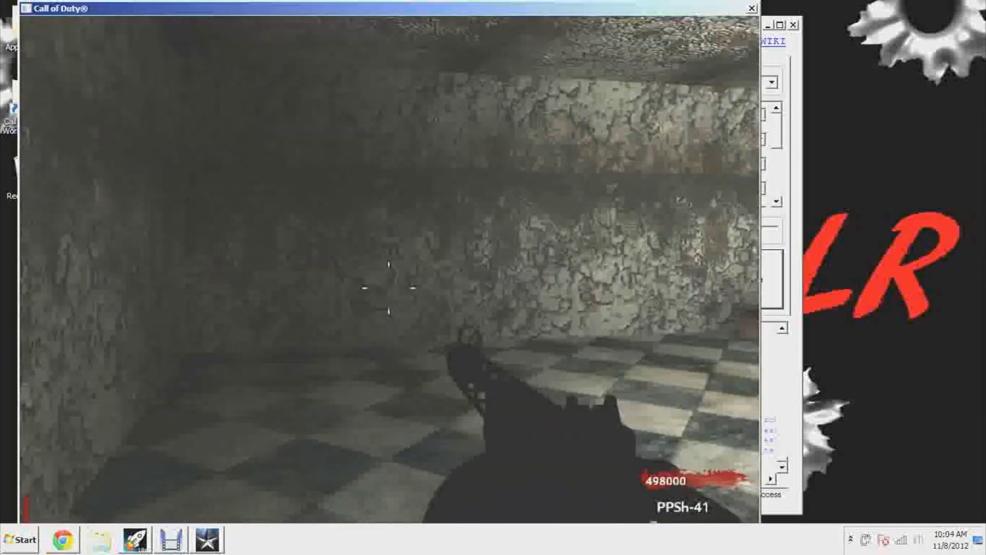
# Step: Walk up to the Black Ops II poster on the room's wall, fire at it and reload the PPSh-41
pyautogui.press('w')
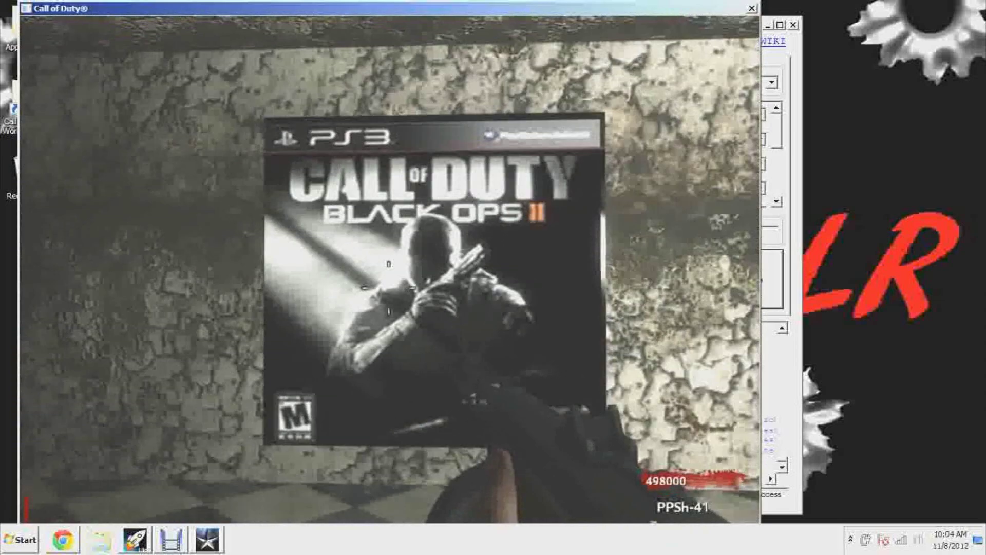
pyautogui.click(389, 288)
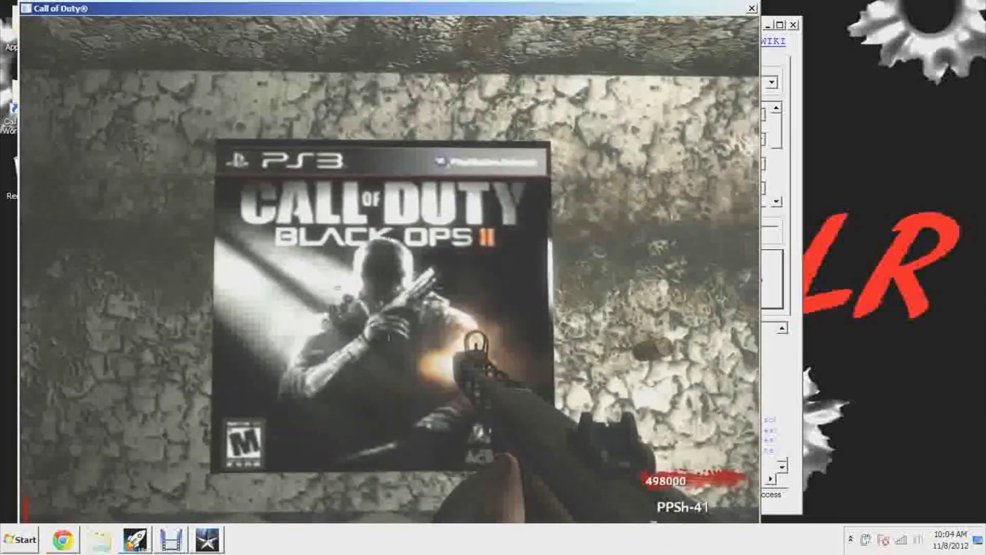
pyautogui.press('r')
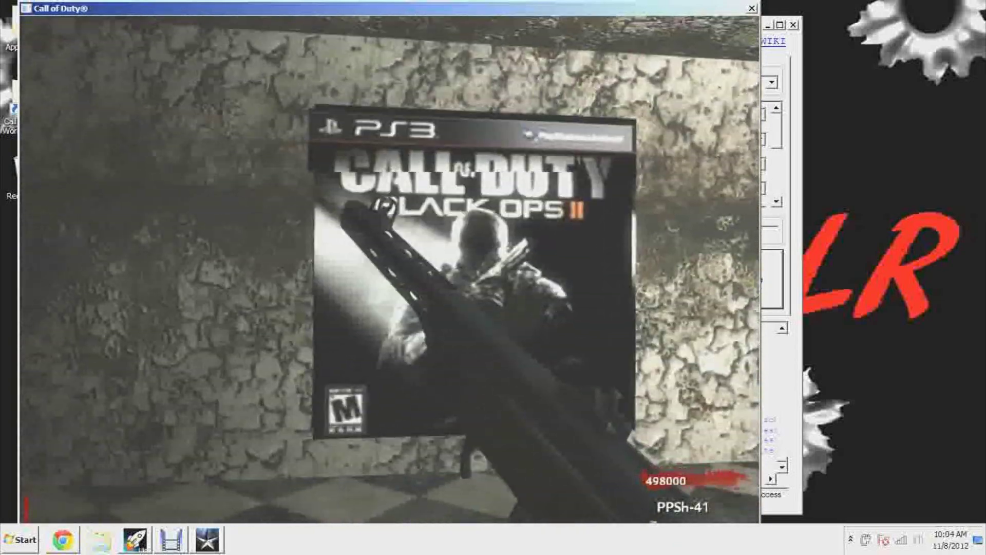
# Step: Return to the game from the mouse sensitivity setting and shoot the zombies at the boarded-up window
pyautogui.moveTo(389, 288)
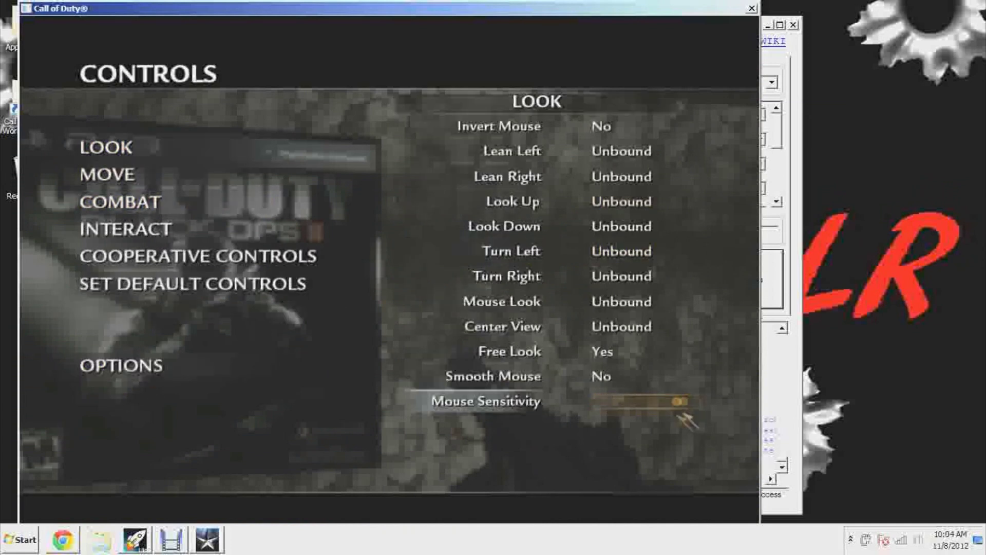
pyautogui.press('Escape')
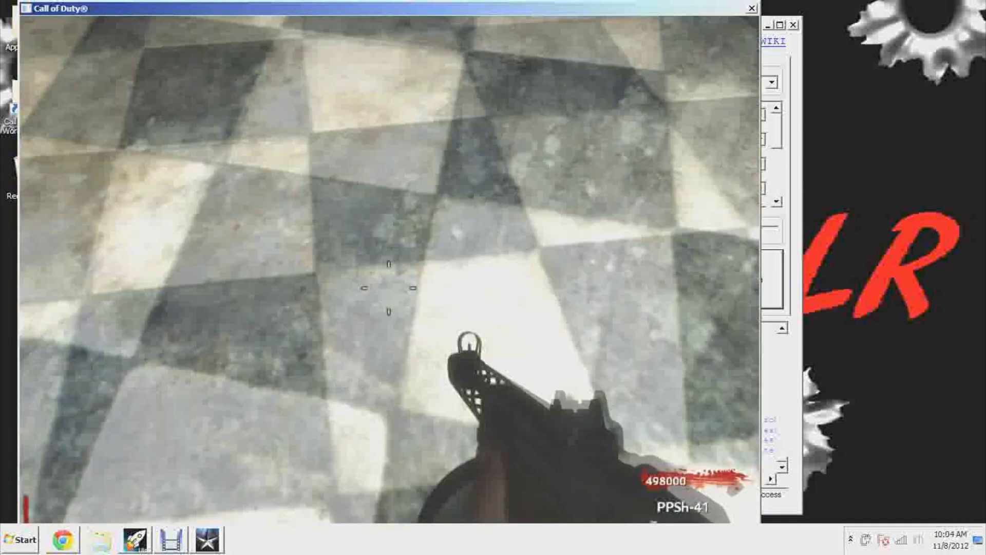
pyautogui.press('w')
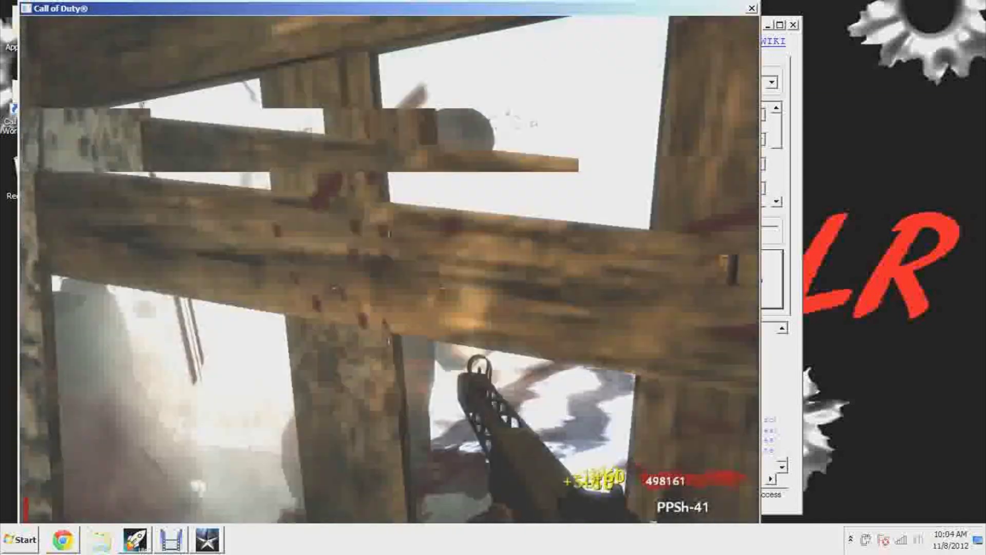
pyautogui.click(389, 288)
pyautogui.hotkey('shift', 'w')
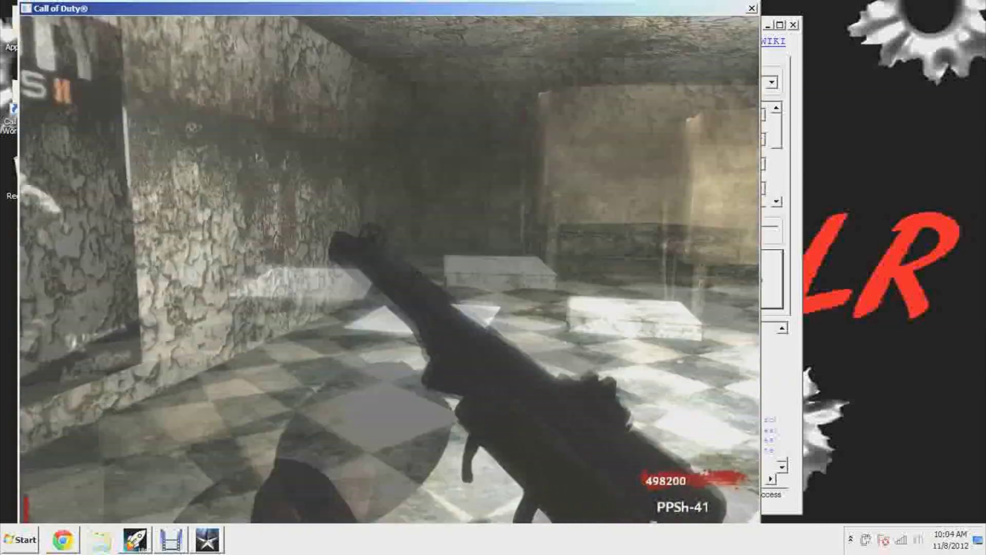
# Step: Examine the Black Ops II poster up close, from its edge and from farther back, firing bullets into it
pyautogui.press('w')
pyautogui.press('r')
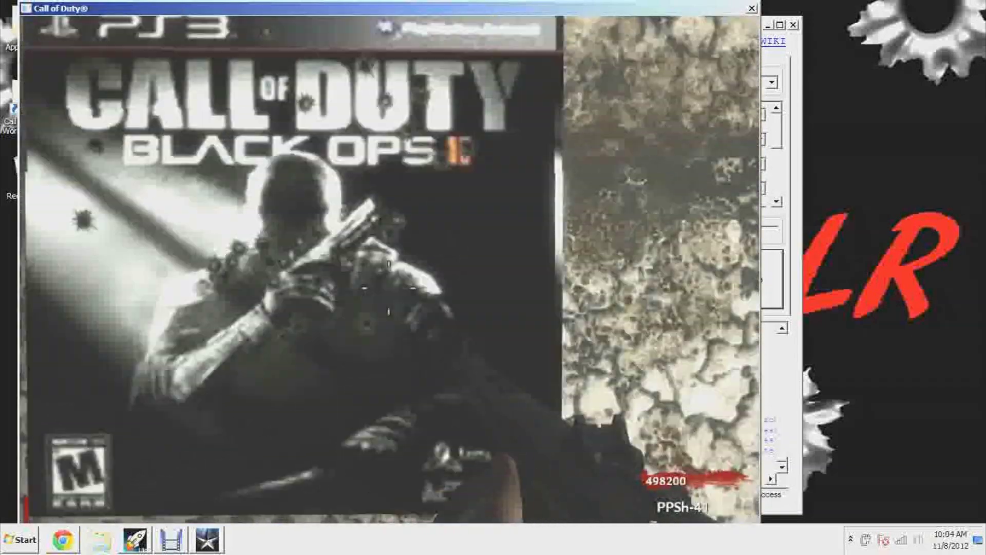
pyautogui.press('w')
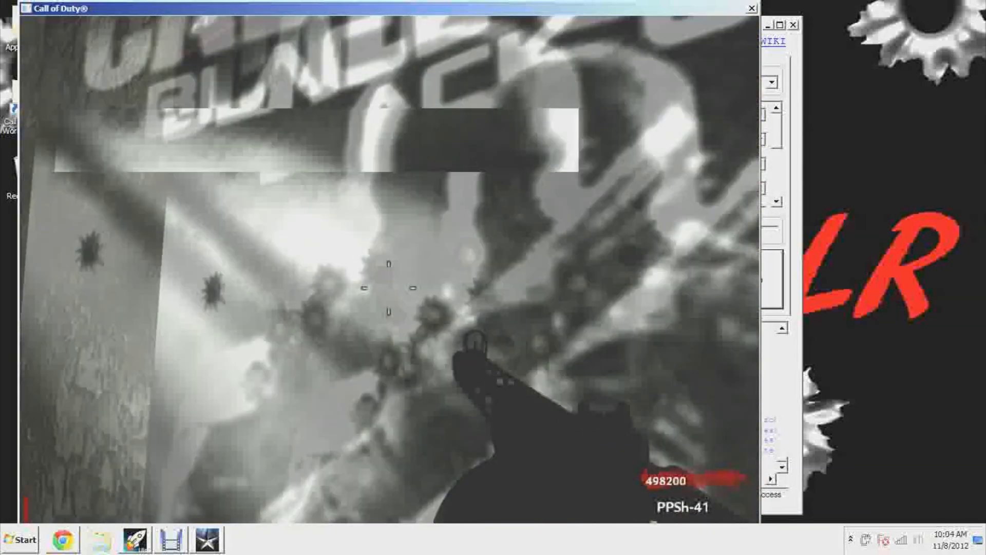
pyautogui.click(389, 289)
pyautogui.press('d')
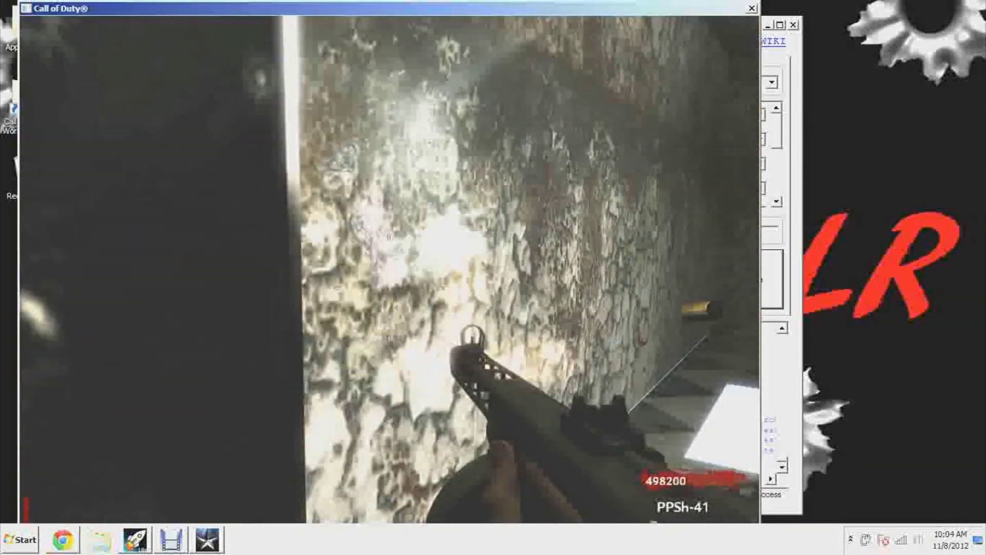
pyautogui.press('s')
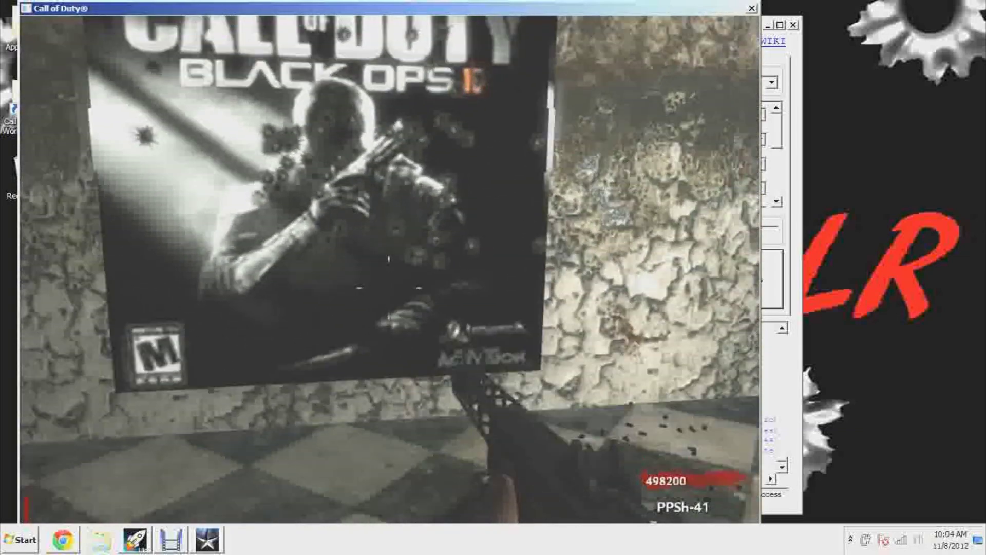
pyautogui.press('w')
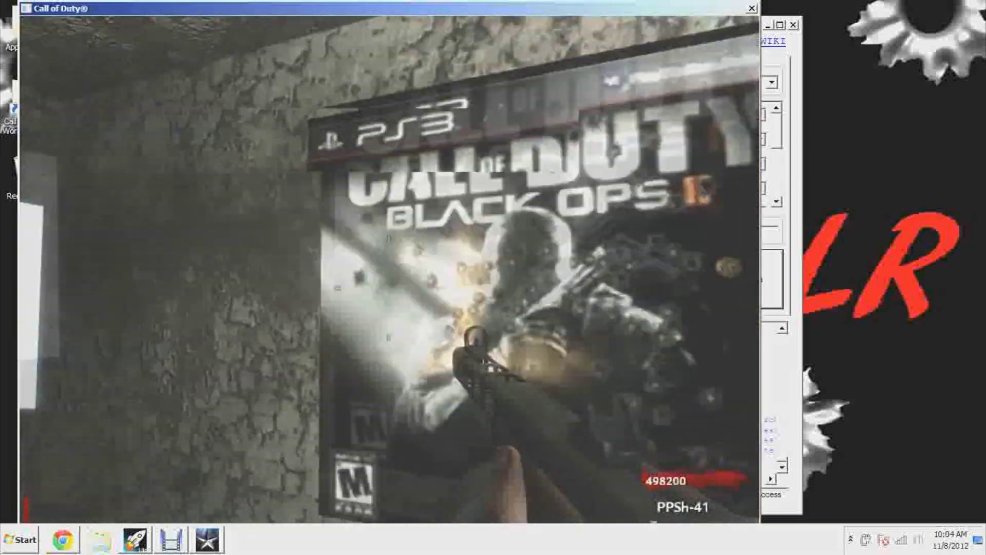
pyautogui.press('r')
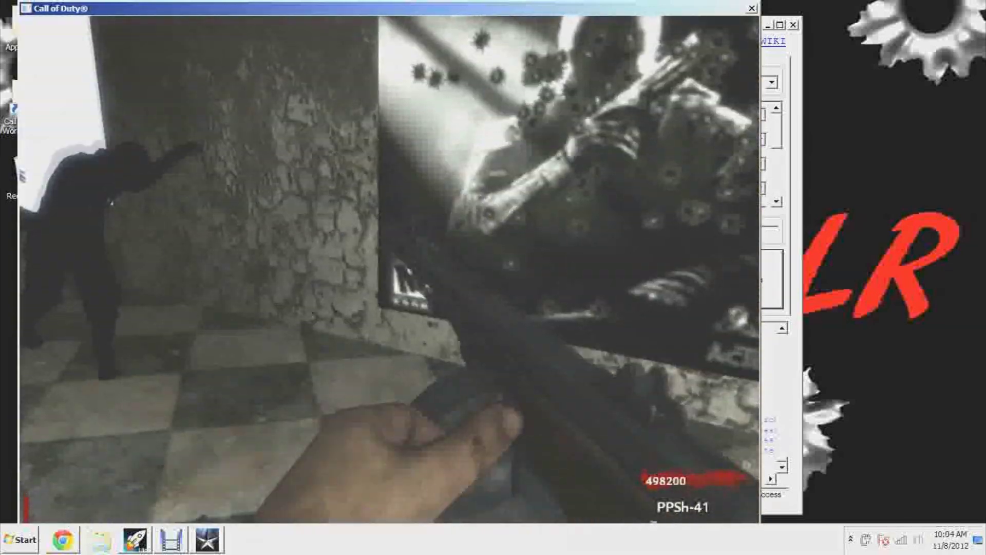
# Step: Back away from the poster, shoot the zombies attacking inside the room and reload the PPSh-41
pyautogui.press('s')
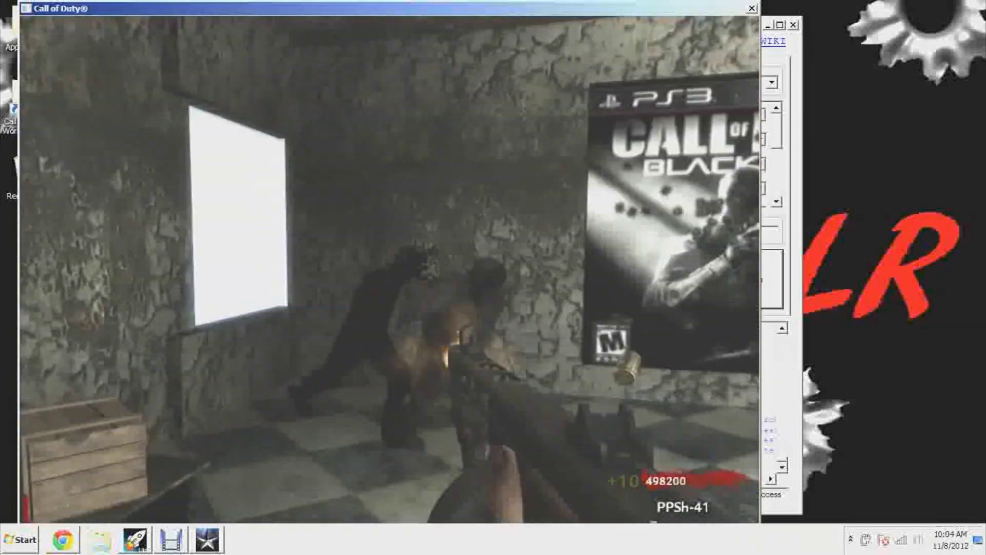
pyautogui.click(390, 269)
pyautogui.press('r')
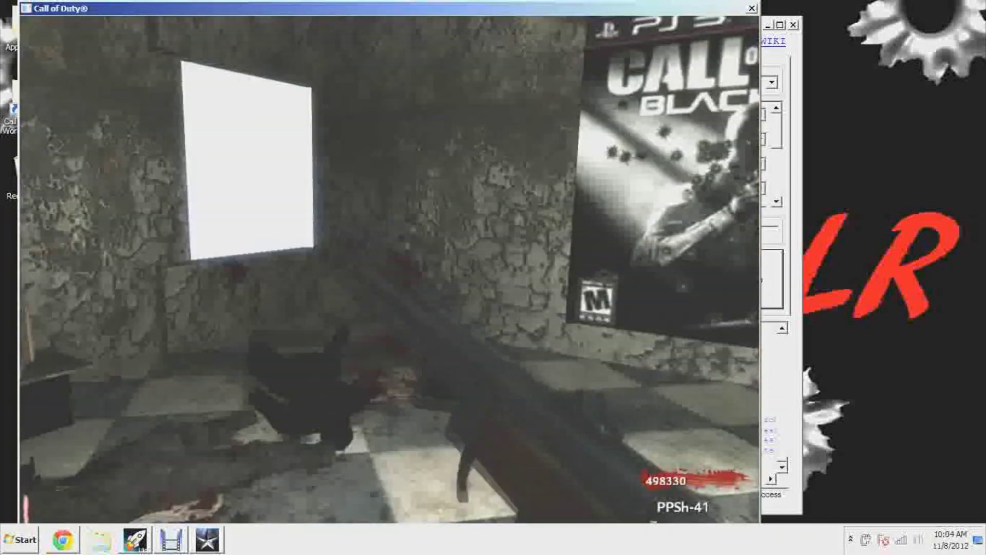
# Step: Return to the Black Ops II poster for a last close look, and pause the game
pyautogui.press('w')
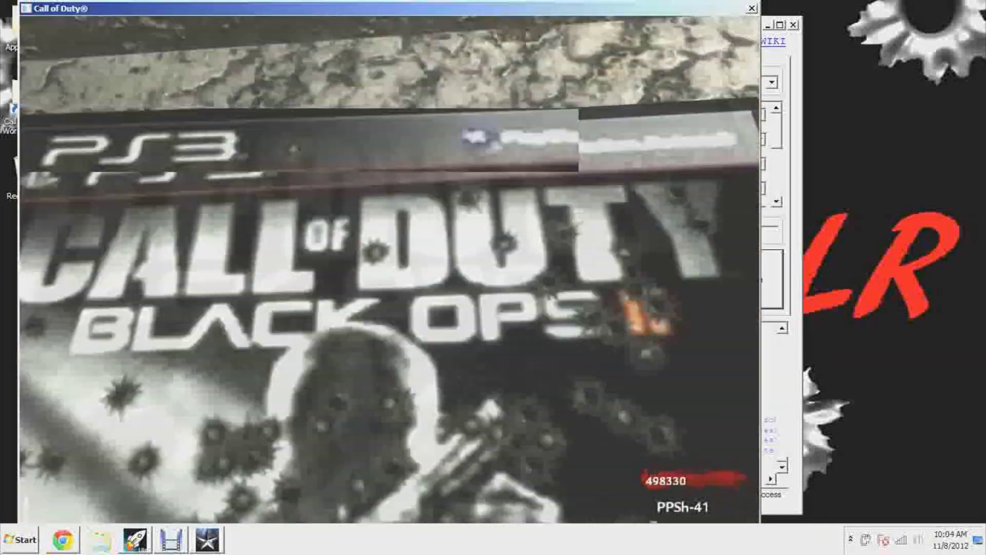
pyautogui.press('s')
pyautogui.click(390, 270)
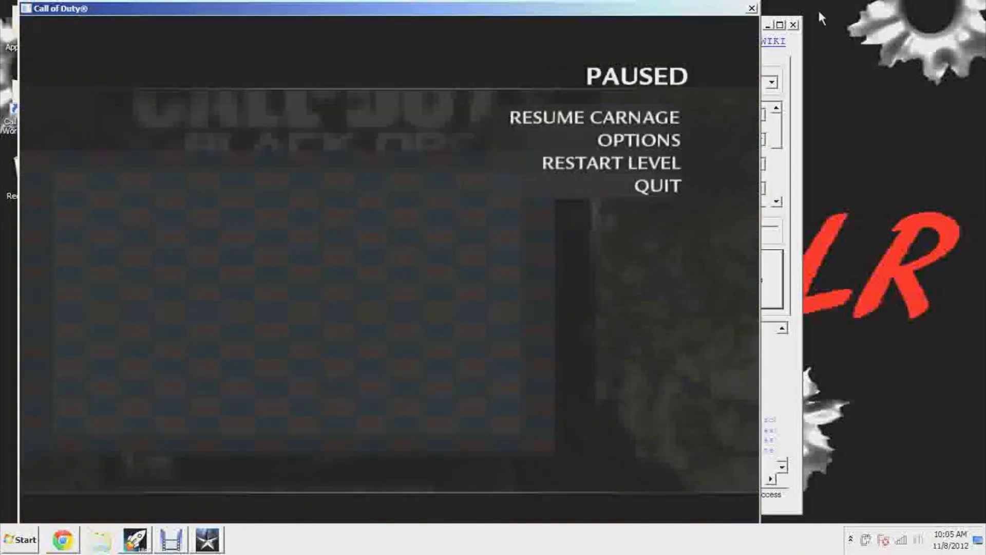